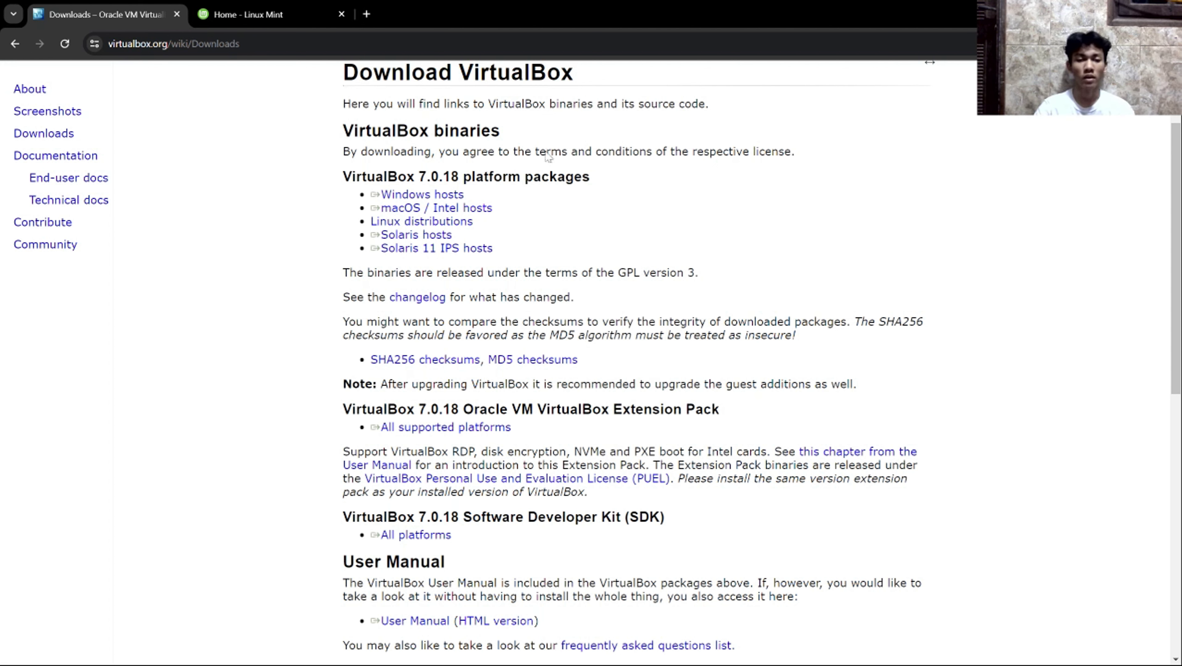
- Open the download page for Linux Mint 21.3 from the Linux Mint website's home page
{"action": "left_click", "coordinate": [235, 8]}
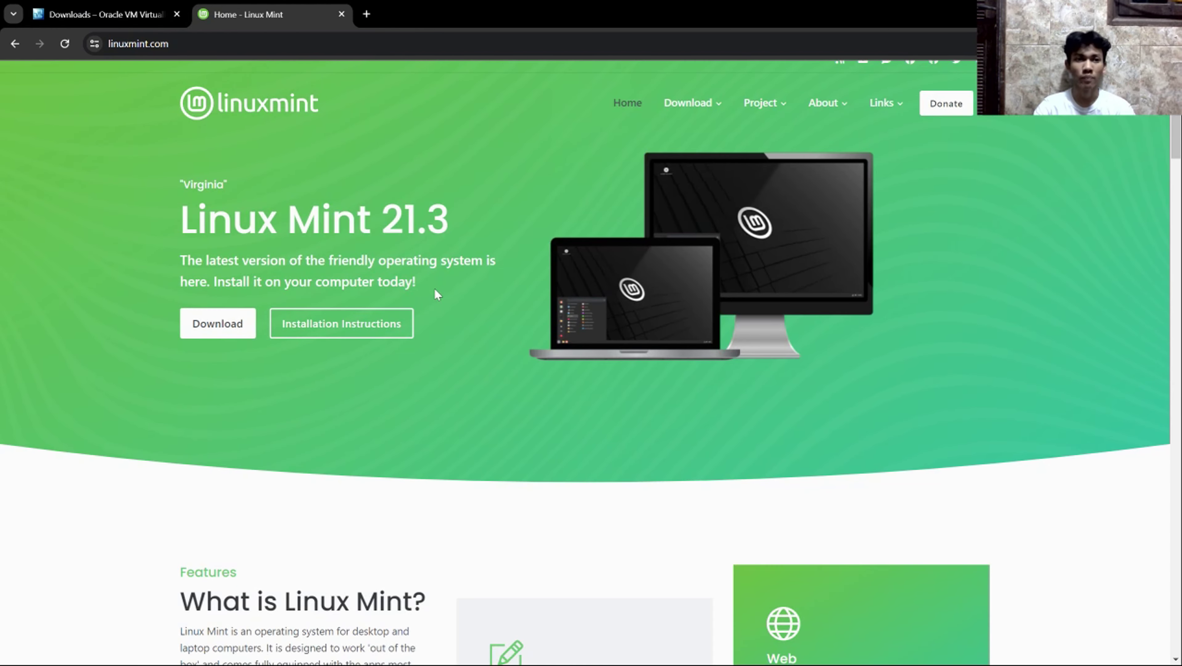
{"action": "scroll", "coordinate": [517, 395], "scroll_direction": "down", "scroll_amount": 2}
{"action": "scroll", "coordinate": [526, 468], "scroll_direction": "down", "scroll_amount": 4}
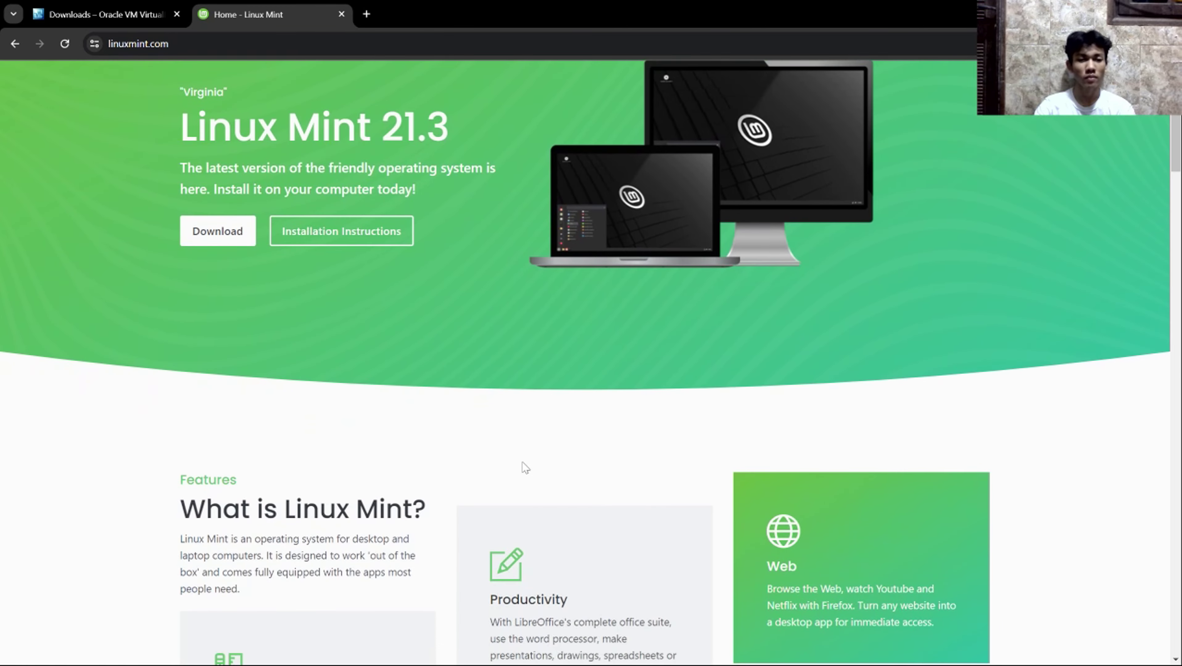
{"action": "scroll", "coordinate": [523, 465], "scroll_direction": "up", "scroll_amount": 3}
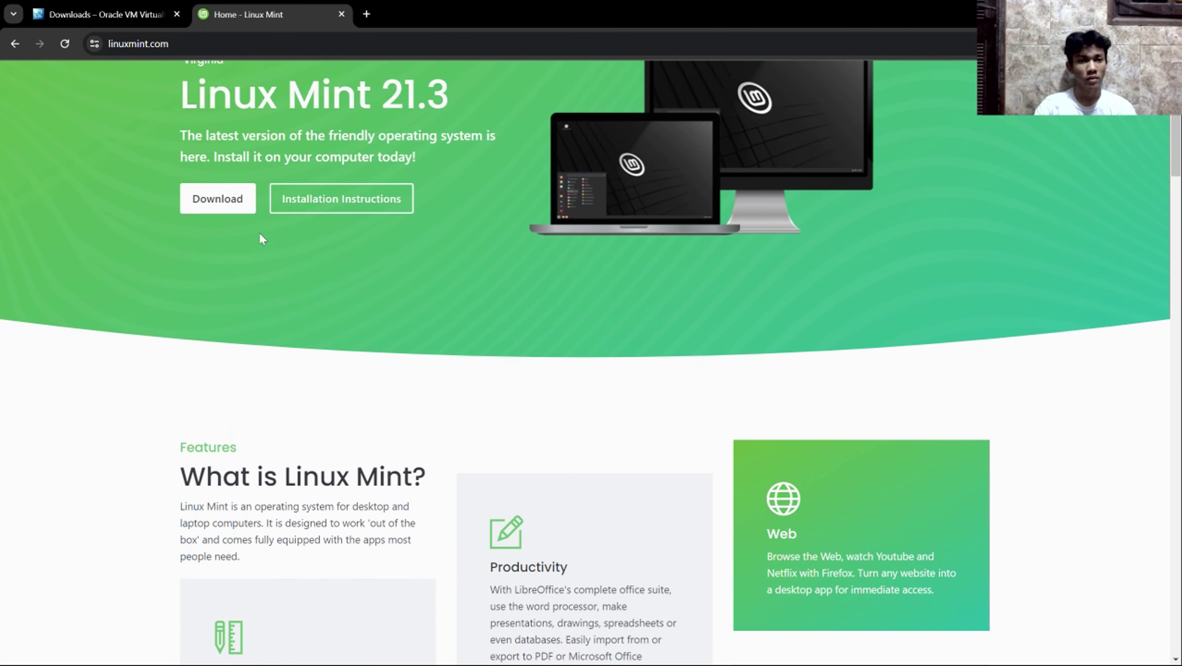
{"action": "left_click", "coordinate": [246, 206]}
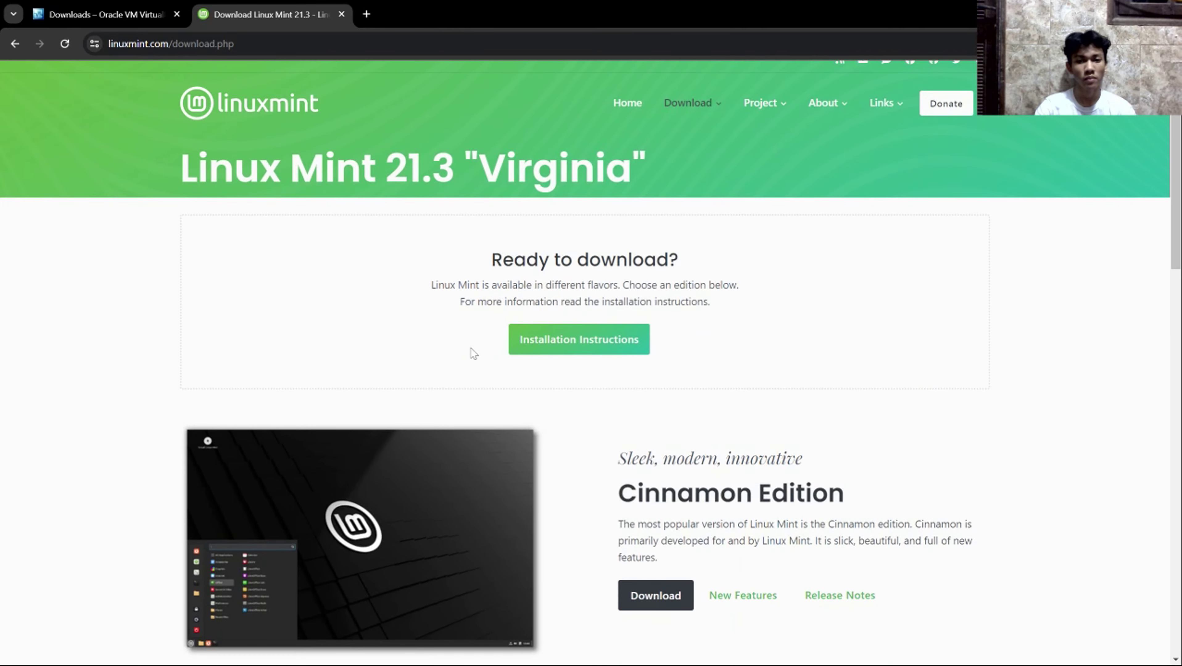
- Choose the Cinnamon Edition among the Linux Mint 21.3 editions and open its download page
{"action": "scroll", "coordinate": [471, 352], "scroll_direction": "down", "scroll_amount": 4}
{"action": "scroll", "coordinate": [471, 354], "scroll_direction": "down", "scroll_amount": 2}
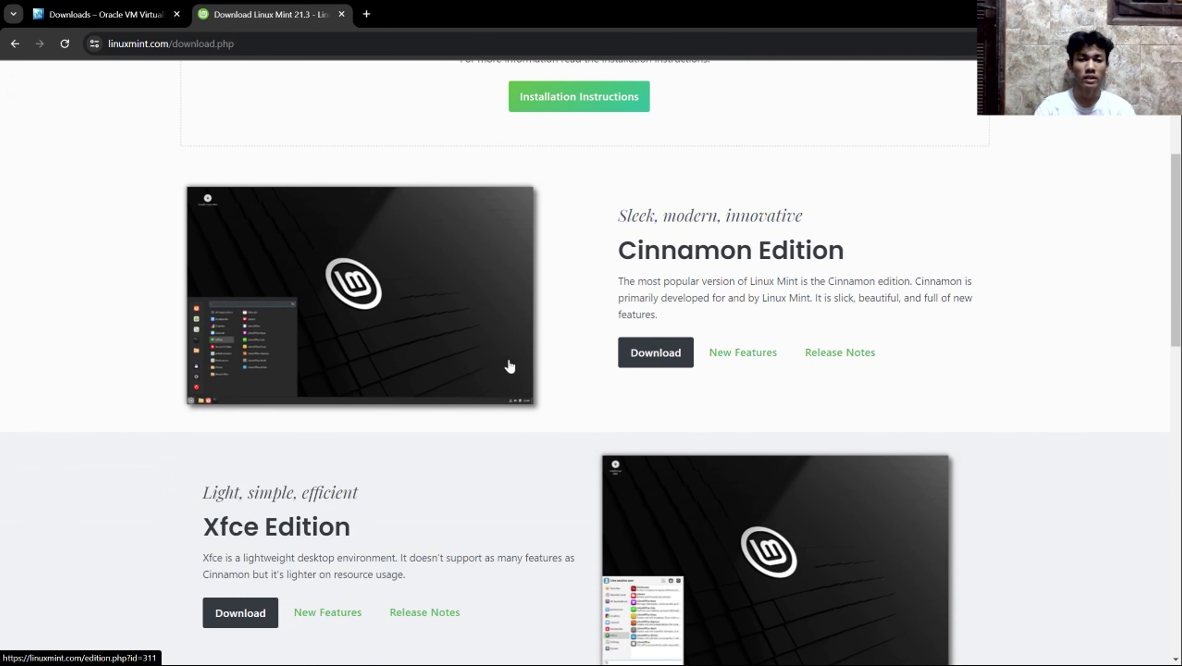
{"action": "scroll", "coordinate": [572, 398], "scroll_direction": "down", "scroll_amount": 1}
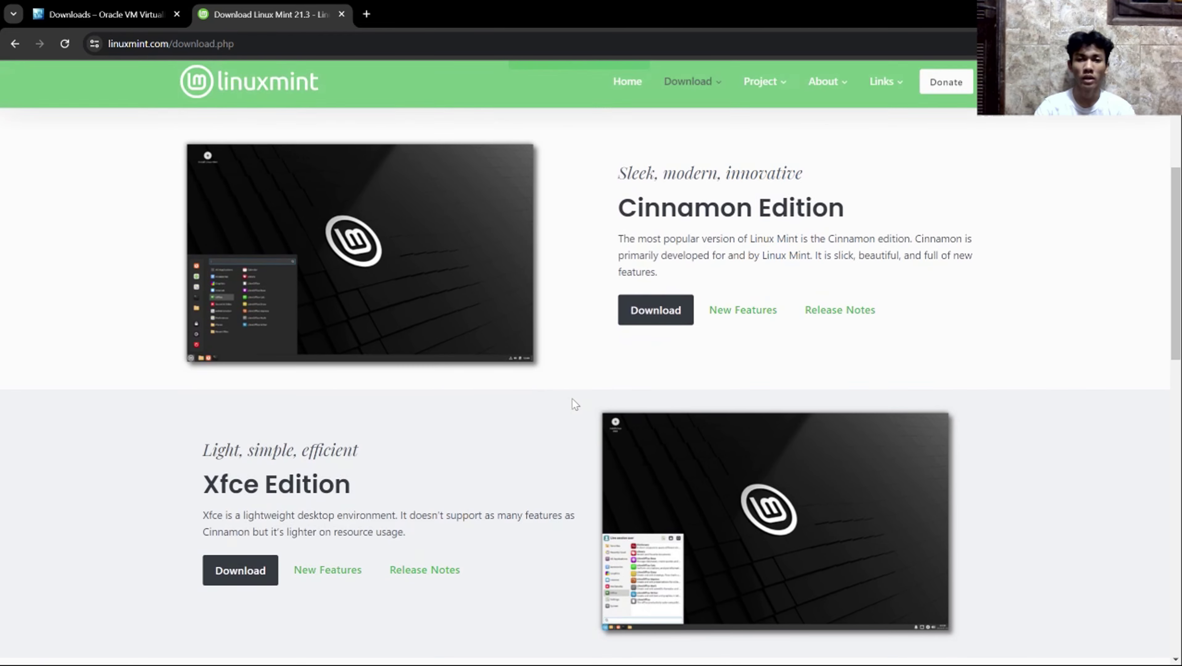
{"action": "scroll", "coordinate": [572, 399], "scroll_direction": "down", "scroll_amount": 1}
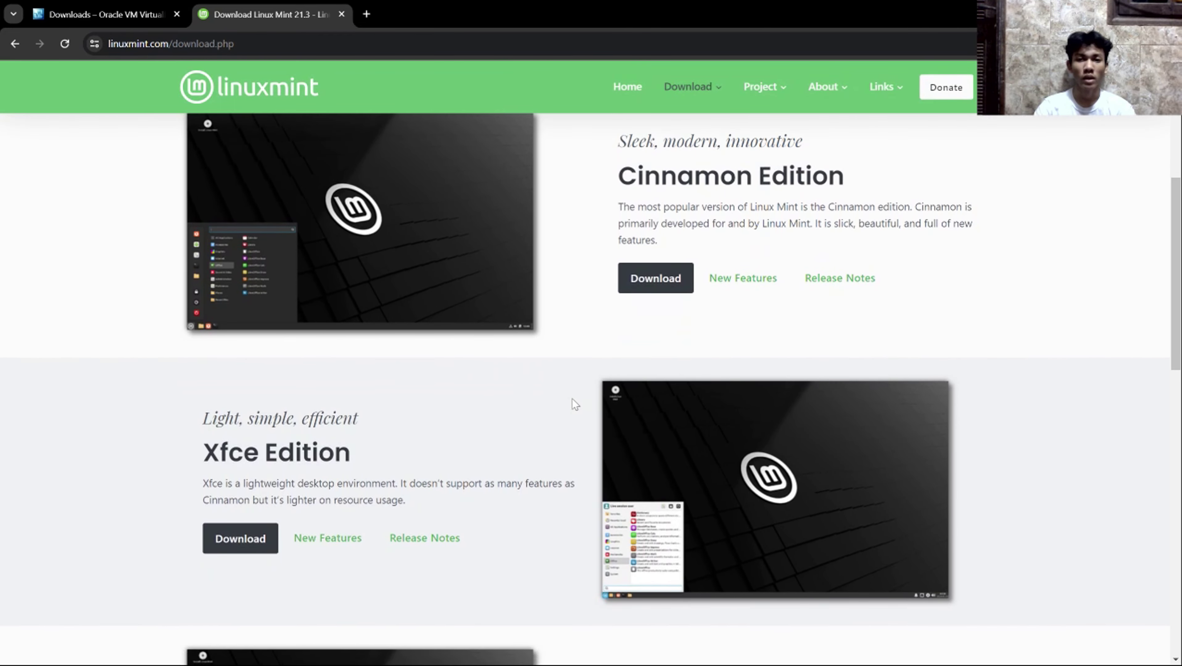
{"action": "scroll", "coordinate": [605, 303], "scroll_direction": "up", "scroll_amount": 1}
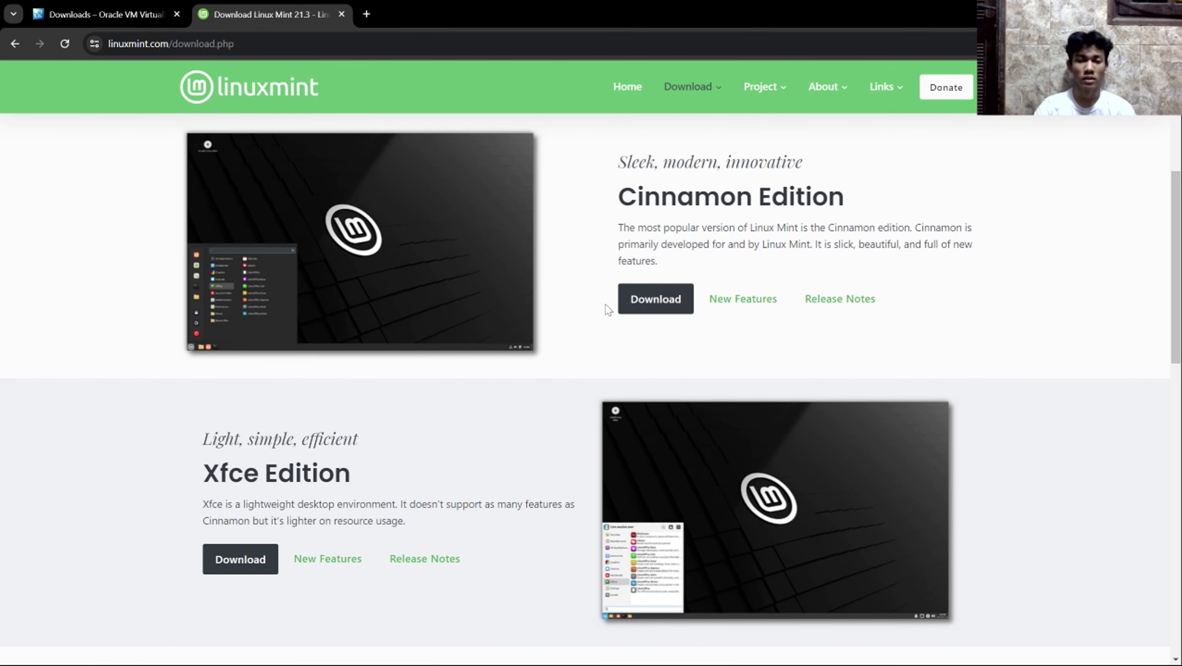
{"action": "left_click", "coordinate": [657, 309]}
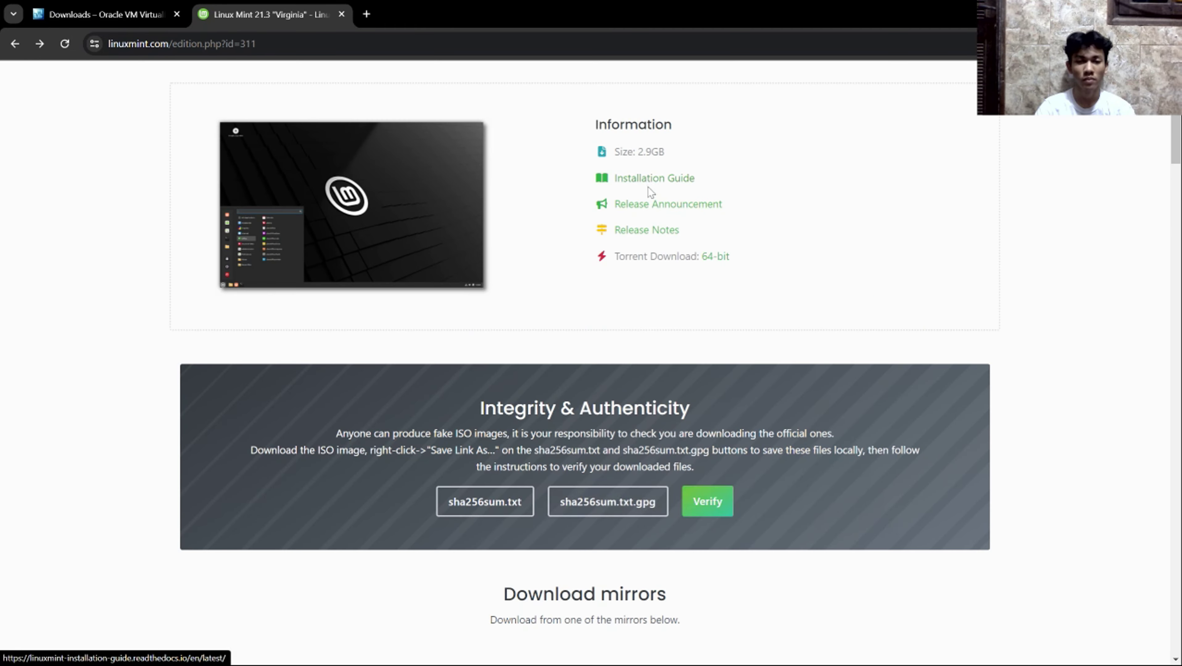
- Download the Cinnamon 64-bit ISO from the Indonesian mirror PT Global Intermedia Nusantara and show the browser's downloads
{"action": "scroll", "coordinate": [636, 382], "scroll_direction": "down", "scroll_amount": 10}
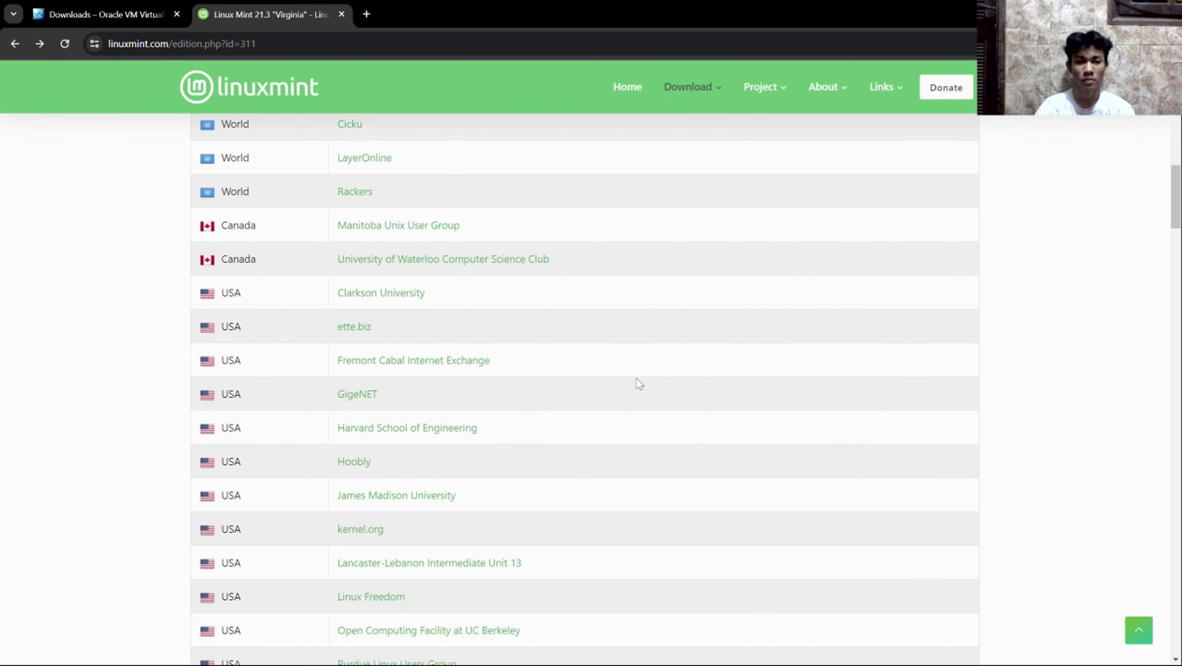
{"action": "scroll", "coordinate": [522, 472], "scroll_direction": "down", "scroll_amount": 2}
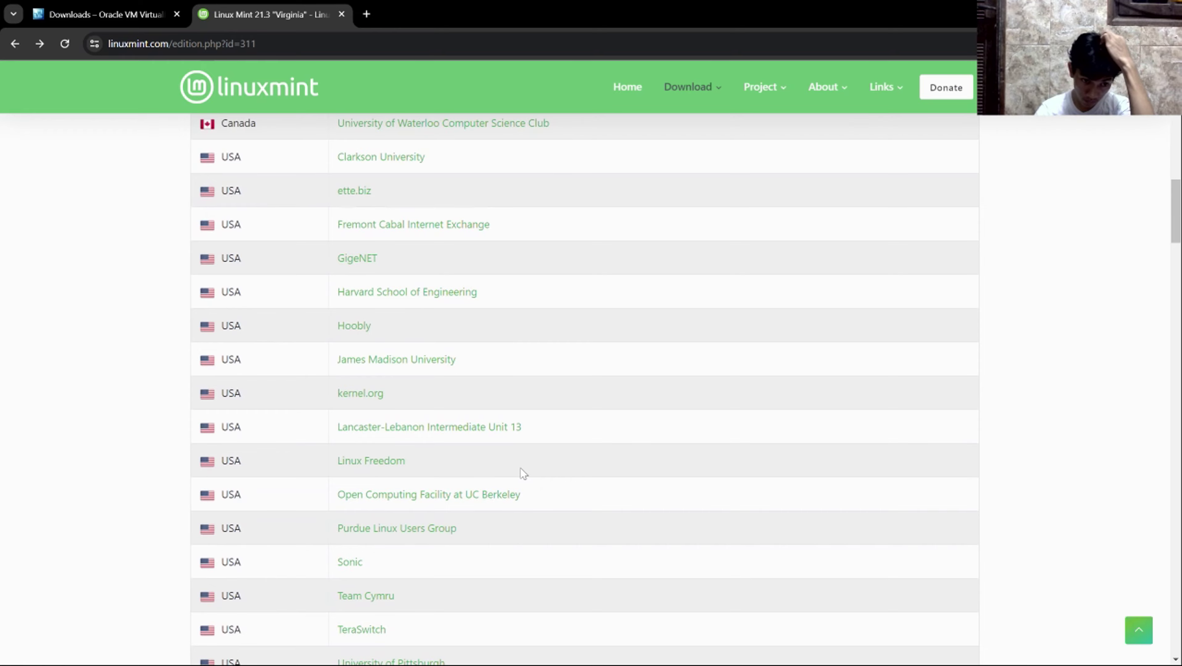
{"action": "scroll", "coordinate": [522, 472], "scroll_direction": "down", "scroll_amount": 3}
{"action": "scroll", "coordinate": [522, 472], "scroll_direction": "down", "scroll_amount": 20}
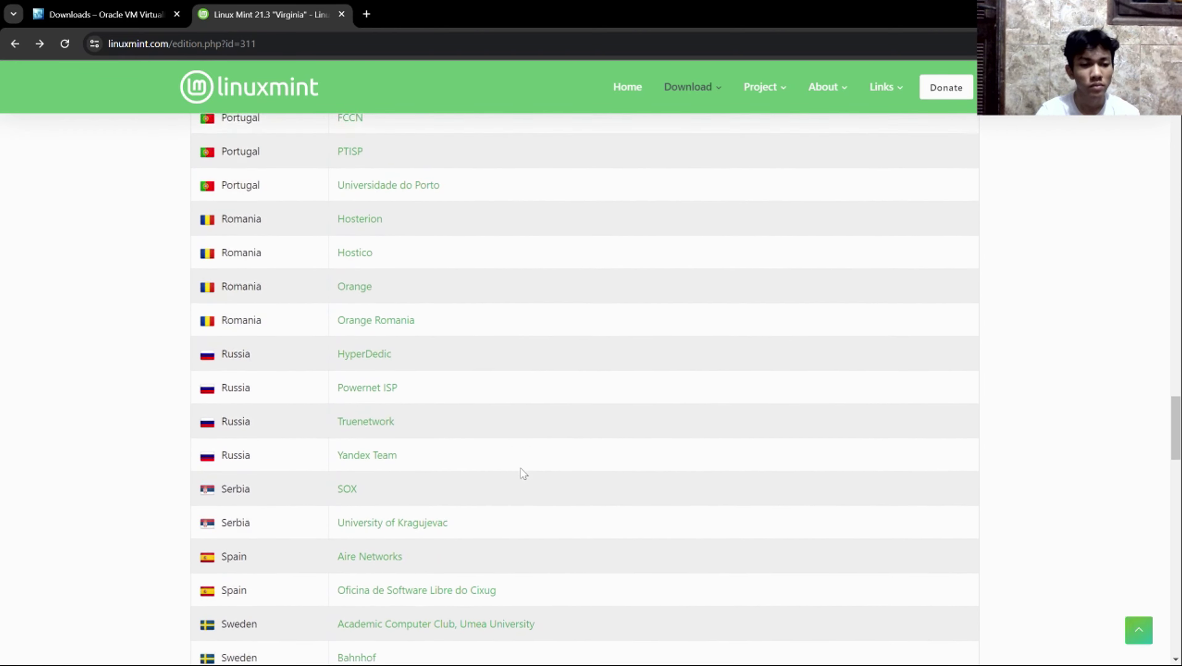
{"action": "scroll", "coordinate": [521, 469], "scroll_direction": "down", "scroll_amount": 20}
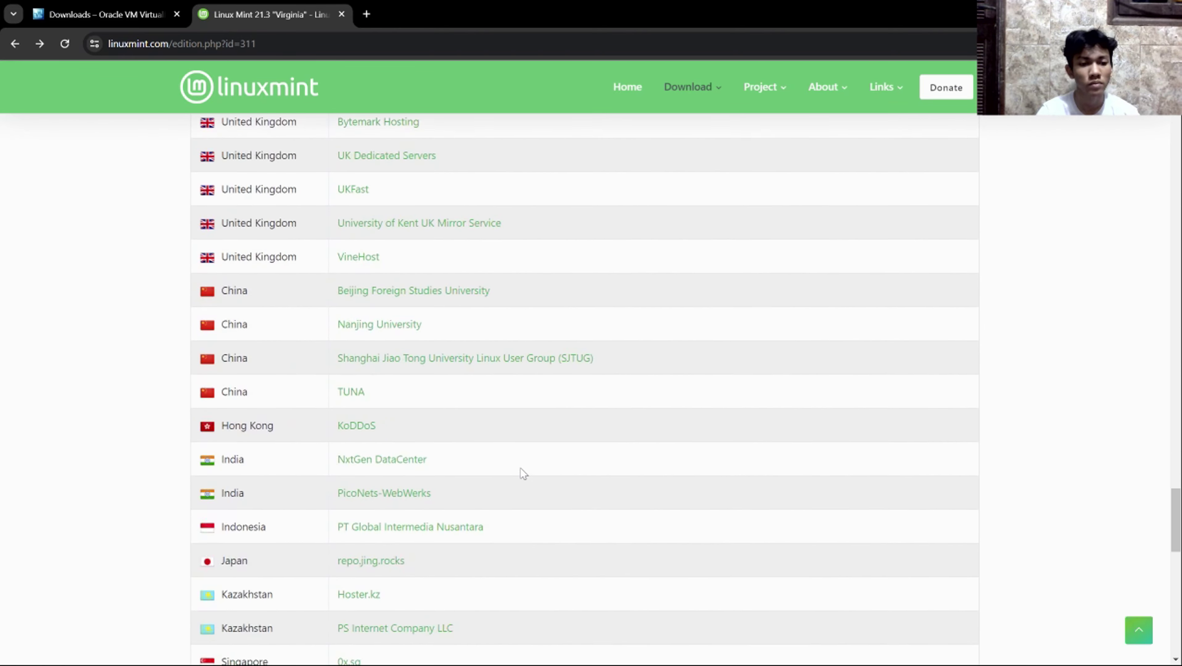
{"action": "left_click", "coordinate": [437, 465]}
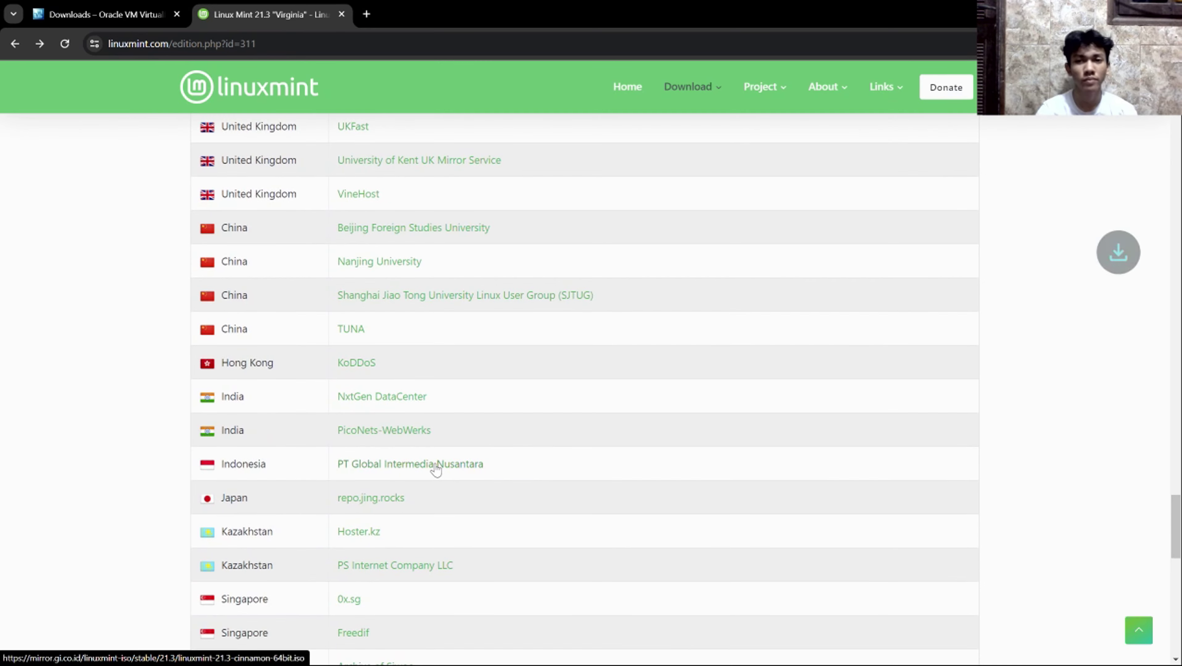
{"action": "key", "text": "ctrl+j"}
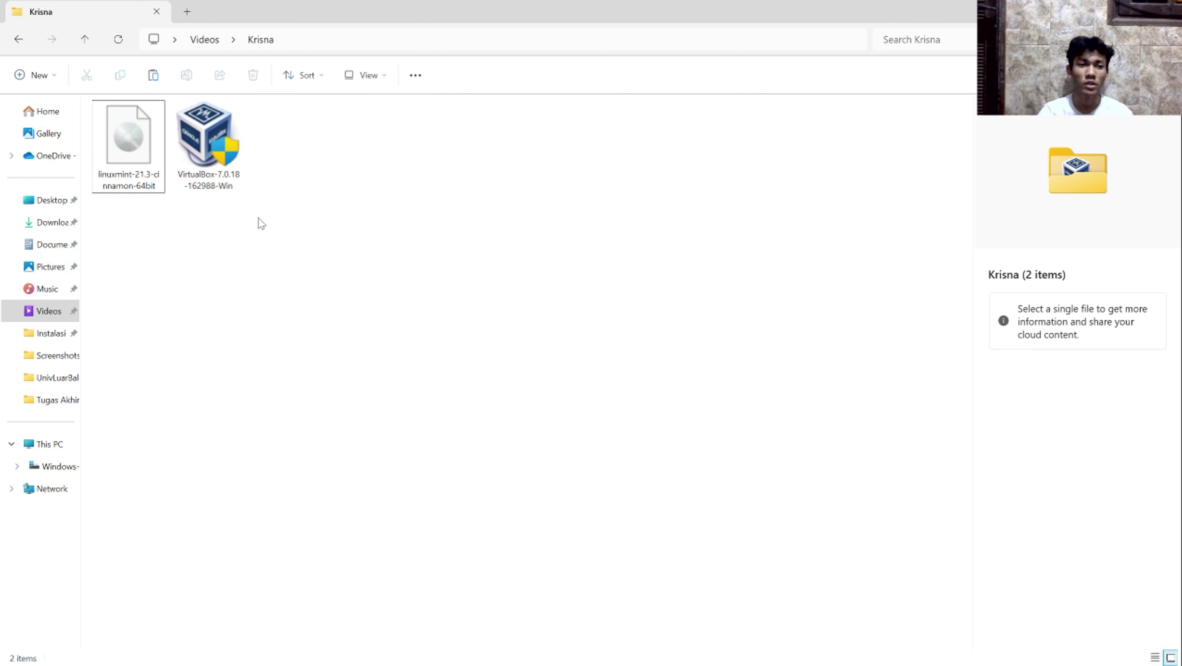
- Select the Linux Mint ISO and the VirtualBox installer in the folder, and launch Oracle VM VirtualBox
{"action": "left_click_drag", "start_coordinate": [342, 197], "coordinate": [114, 138]}
{"action": "left_click", "coordinate": [285, 214]}
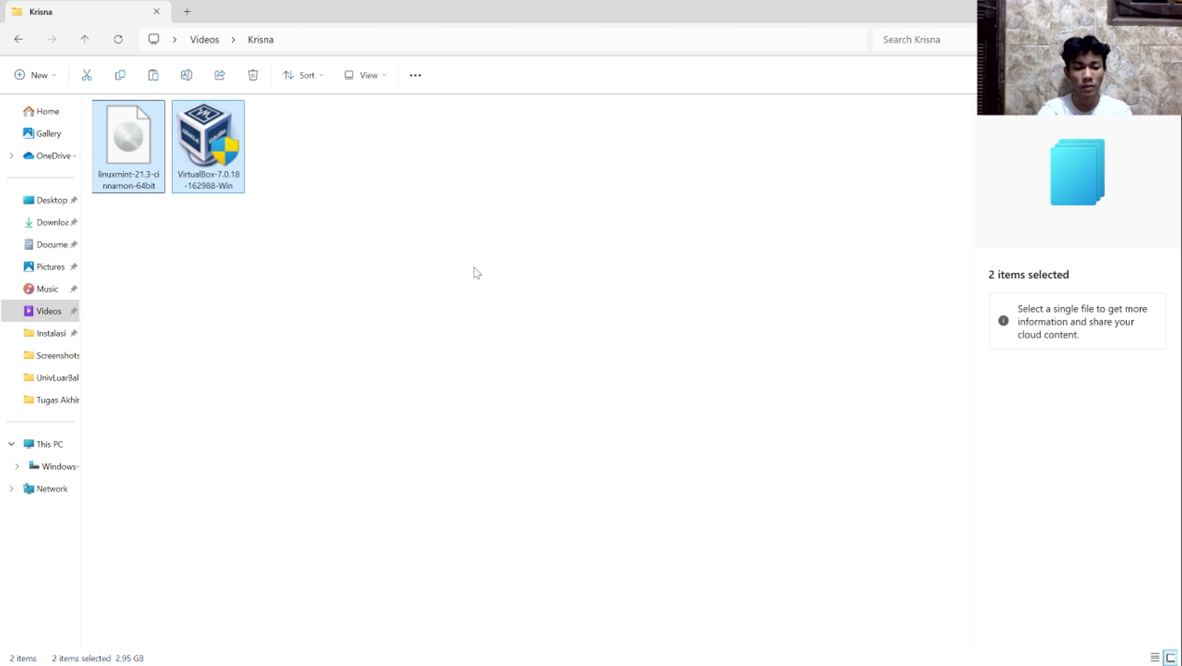
{"action": "key", "text": "super"}
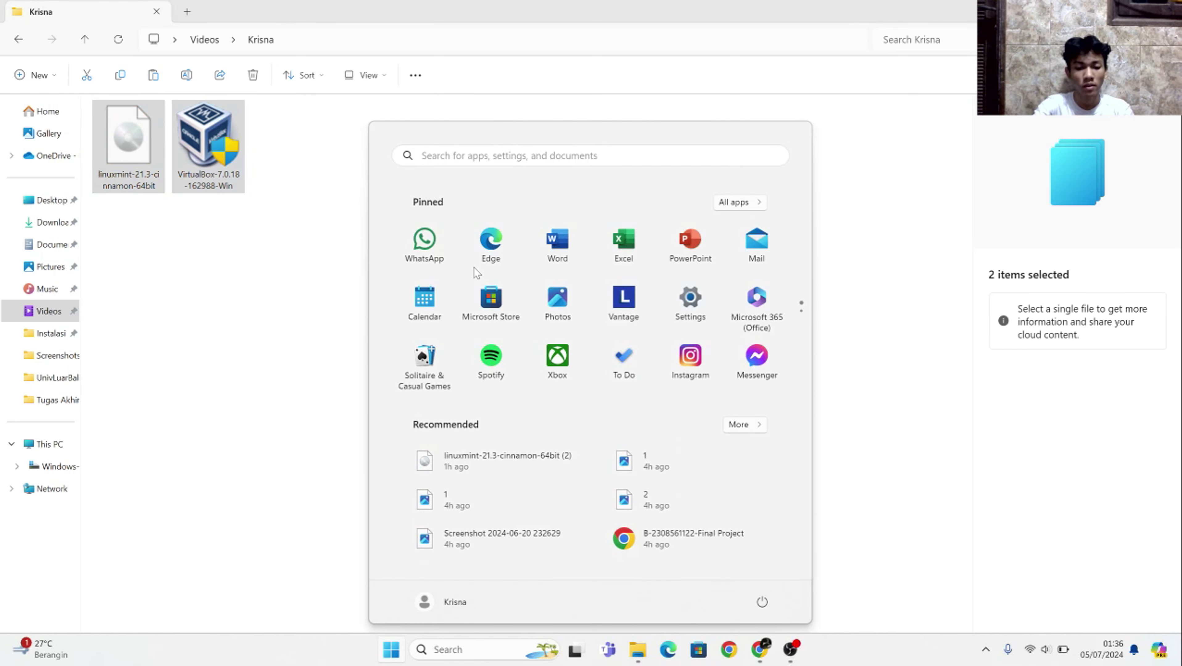
{"action": "type", "text": "vi"}
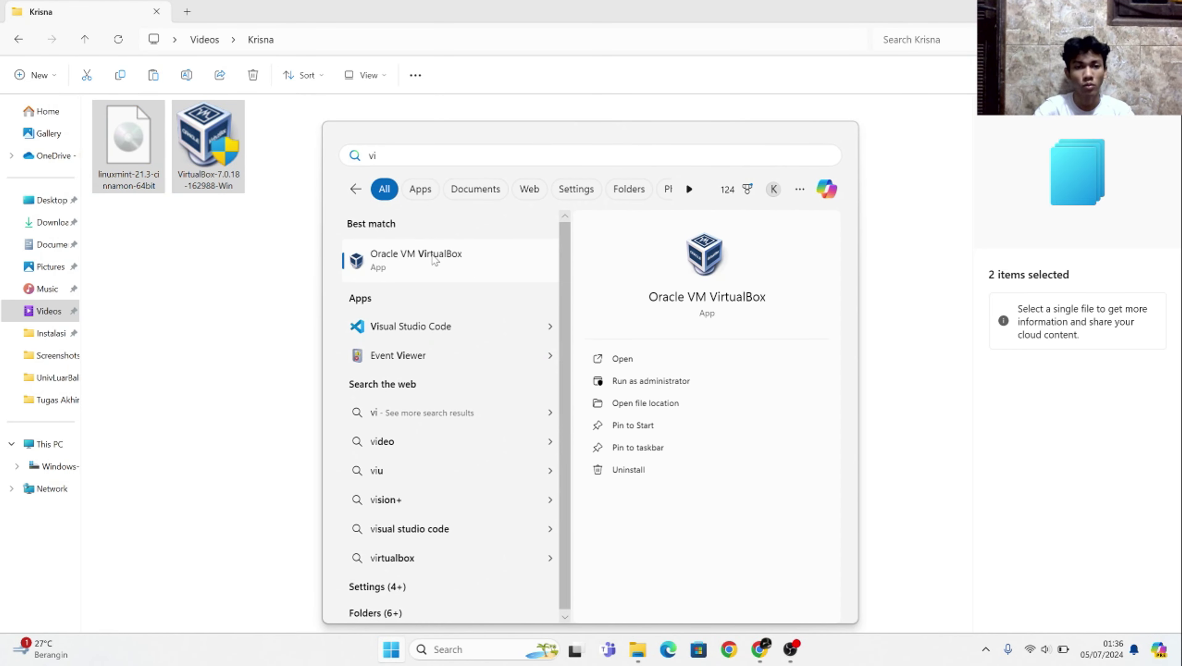
{"action": "left_click", "coordinate": [436, 262]}
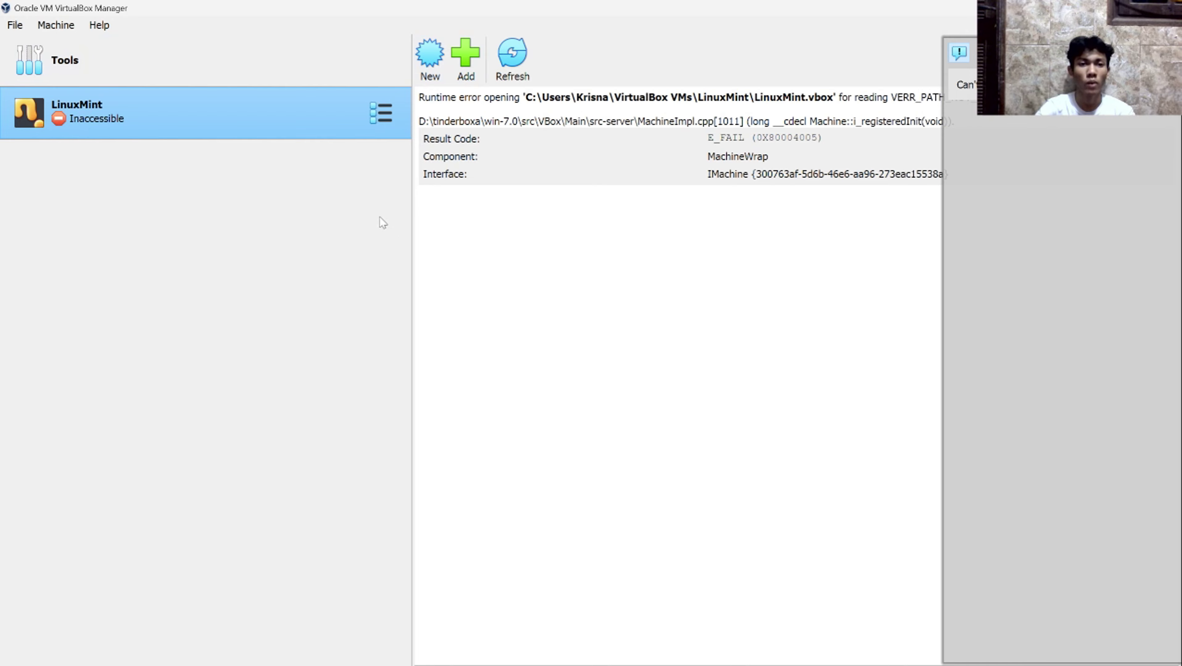
- Start a new virtual machine named with the owner's first name followed by "_LinuxMint" and proceed to its hardware settings
{"action": "left_click", "coordinate": [316, 42]}
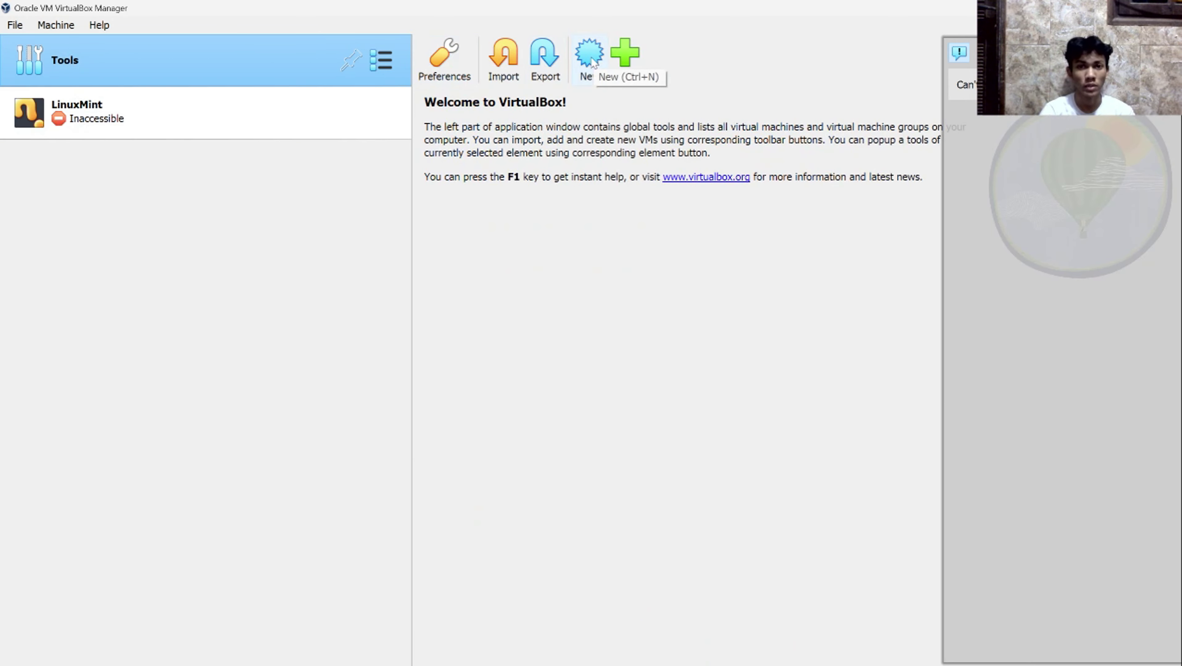
{"action": "left_click", "coordinate": [590, 58]}
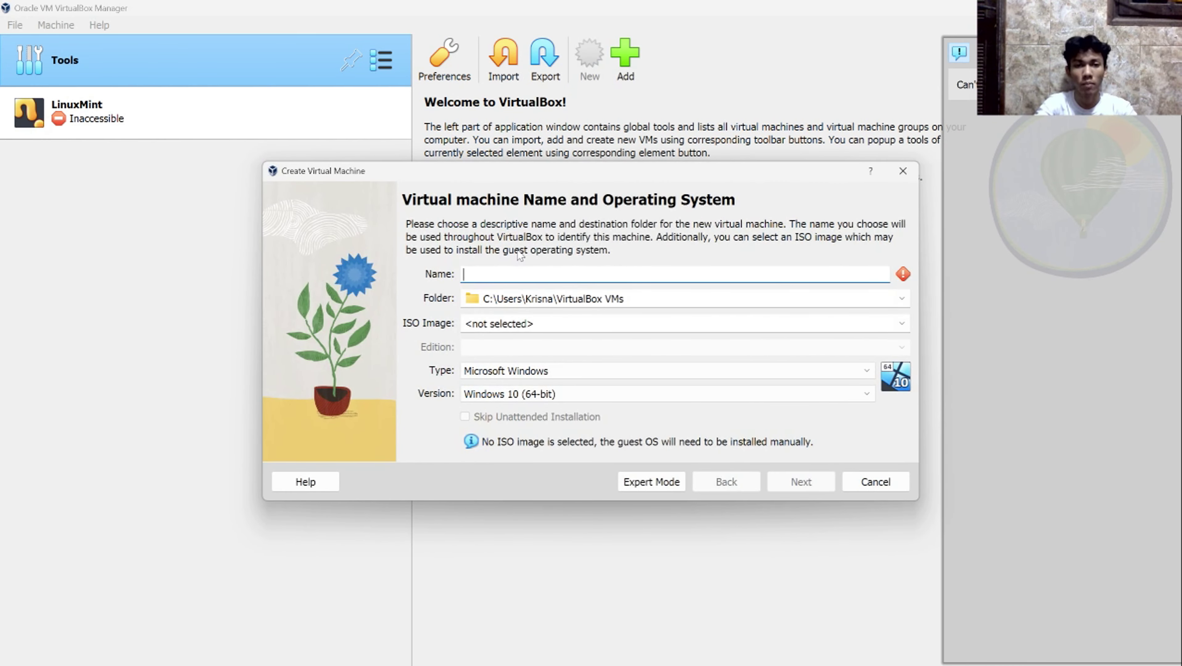
{"action": "type", "text": "Krisna"}
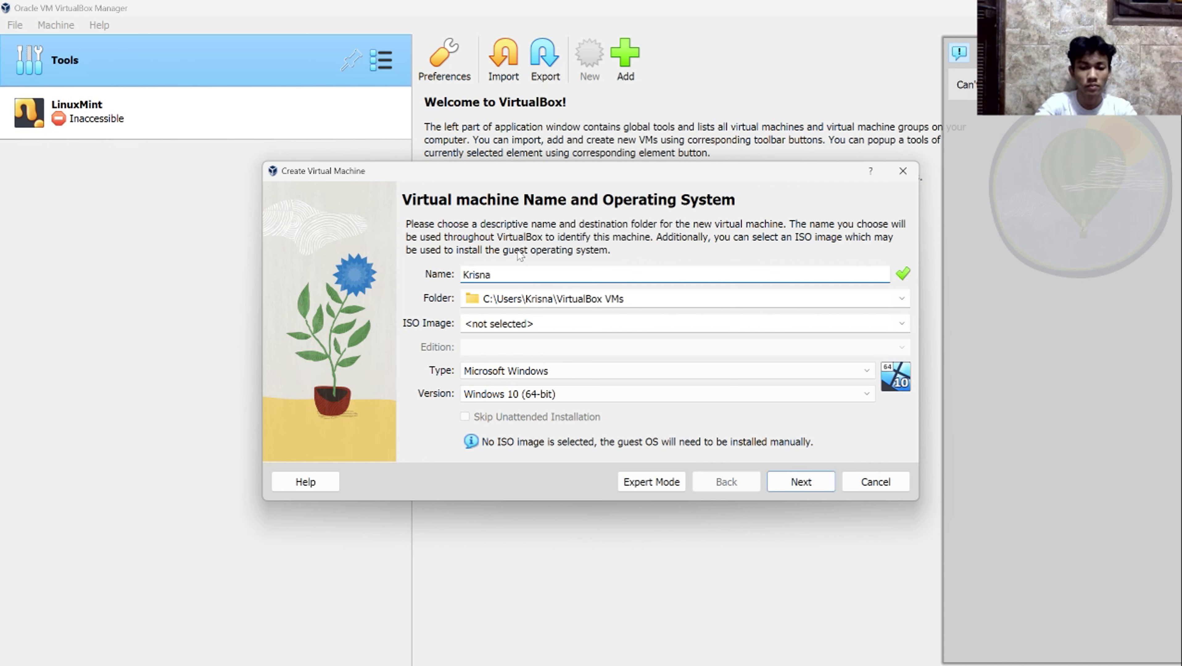
{"action": "type", "text": "_LinuxMint"}
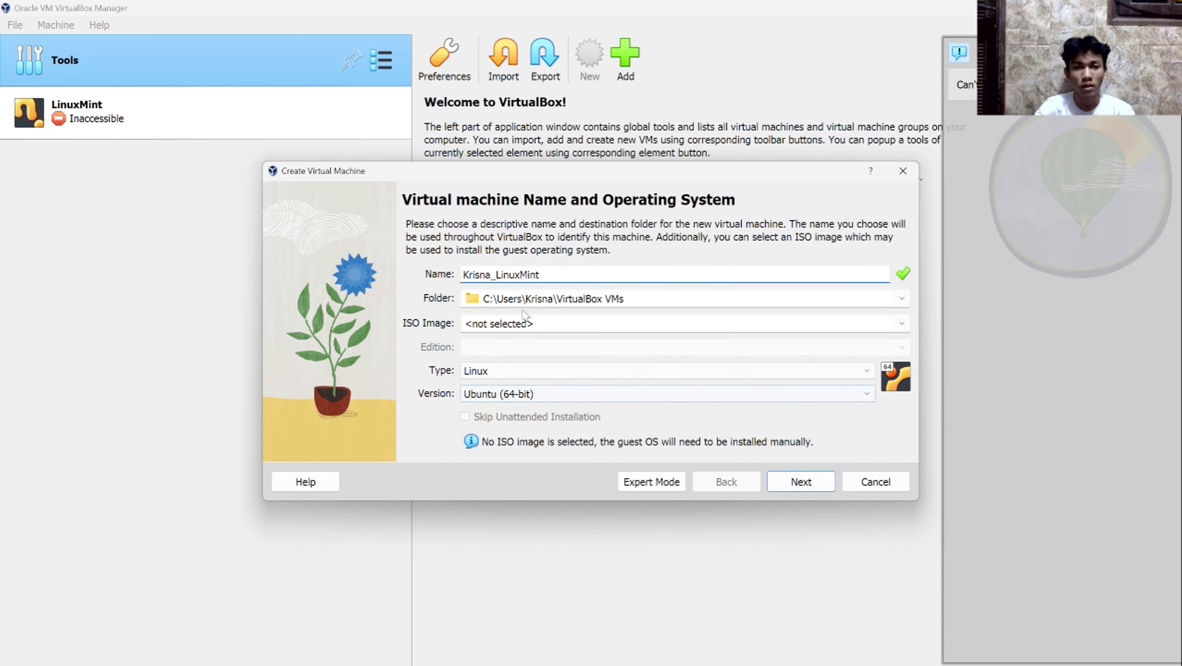
{"action": "left_click", "coordinate": [812, 483]}
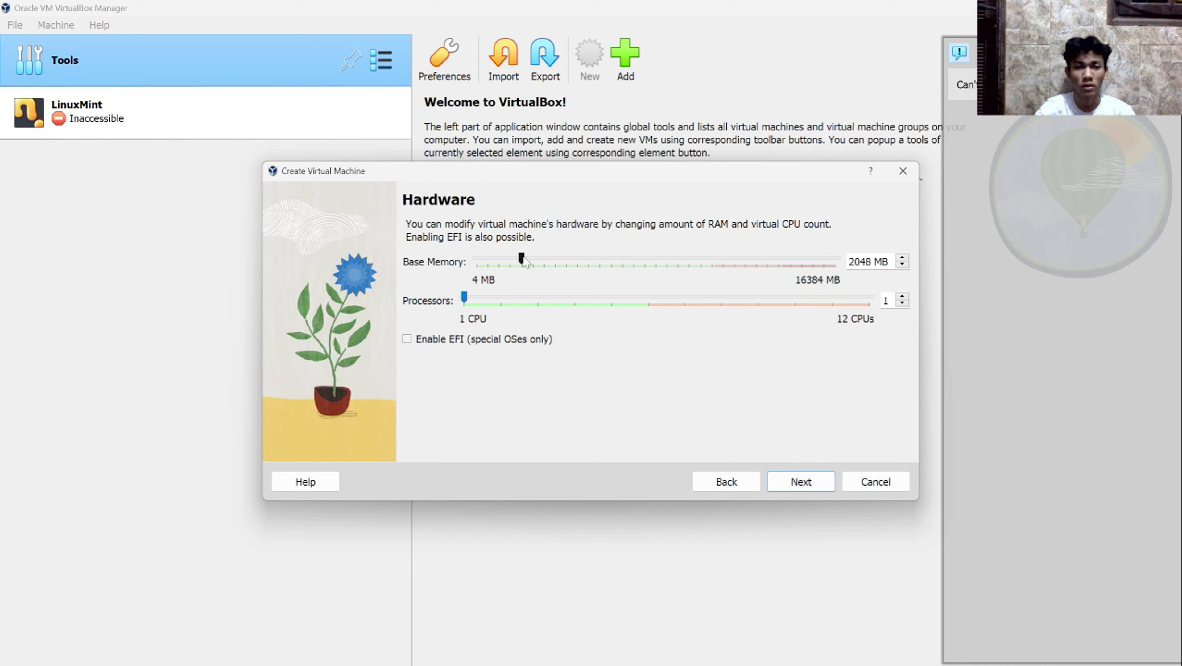
- Give the new virtual machine 10240 MB of base memory and 6 processors
{"action": "left_click_drag", "start_coordinate": [521, 256], "coordinate": [710, 256]}
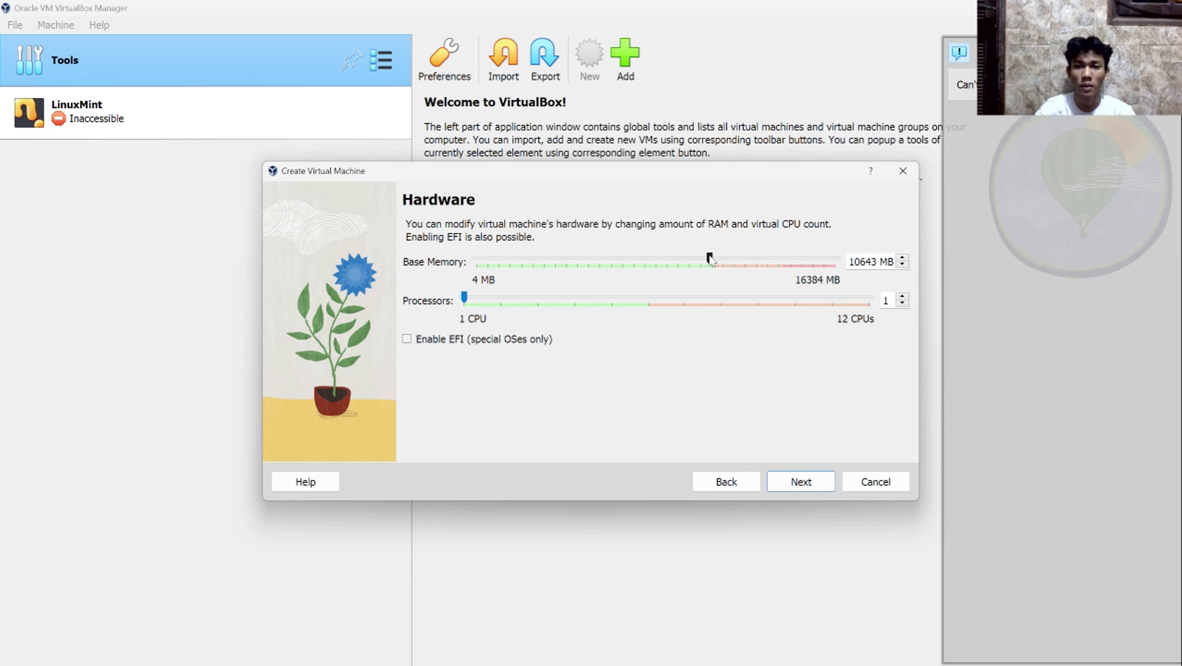
{"action": "left_click", "coordinate": [876, 263]}
{"action": "key", "text": "BackSpace"}
{"action": "key", "text": "BackSpace"}
{"action": "key", "text": "BackSpace"}
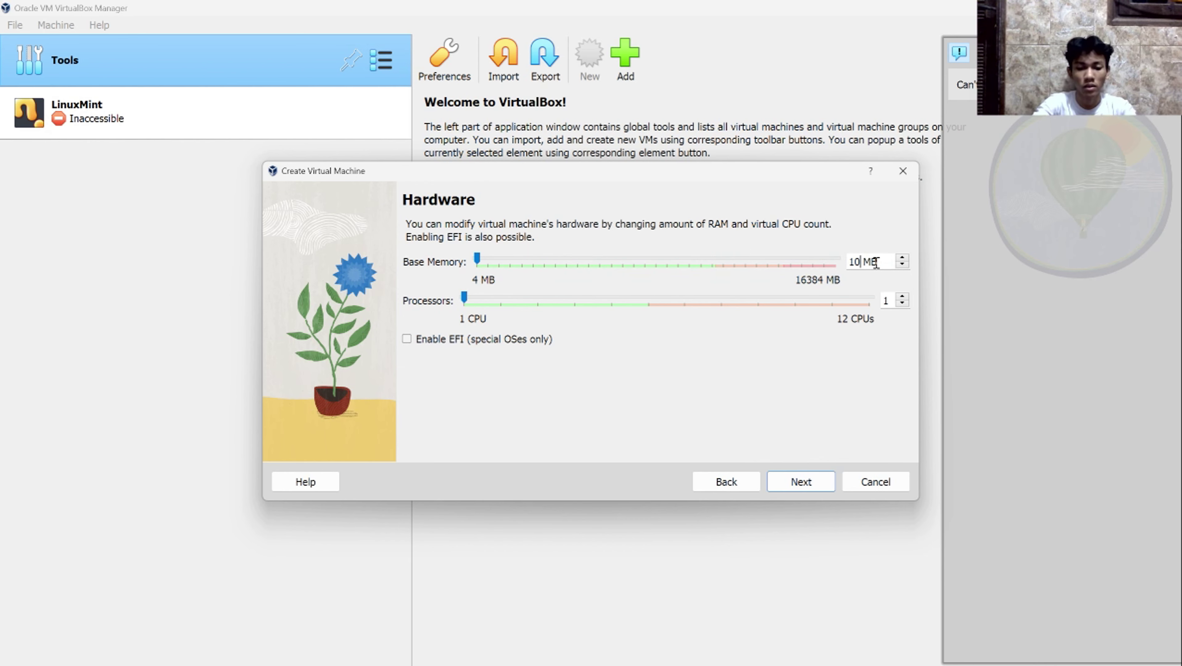
{"action": "type", "text": "240"}
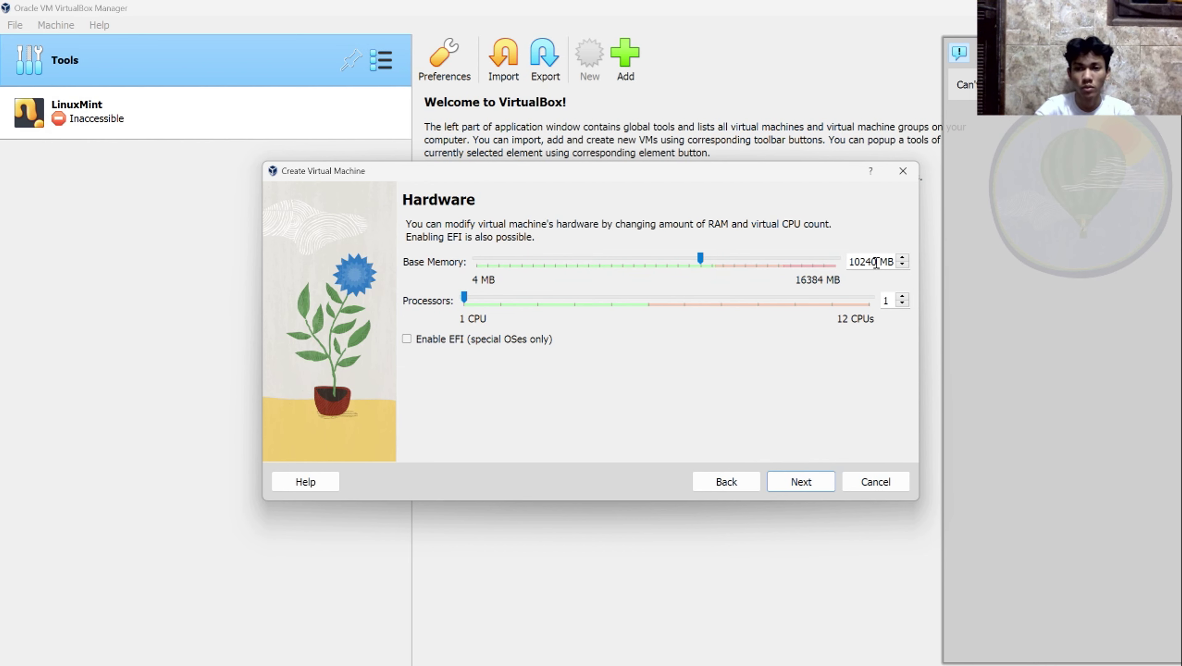
{"action": "left_click_drag", "start_coordinate": [465, 298], "coordinate": [648, 303]}
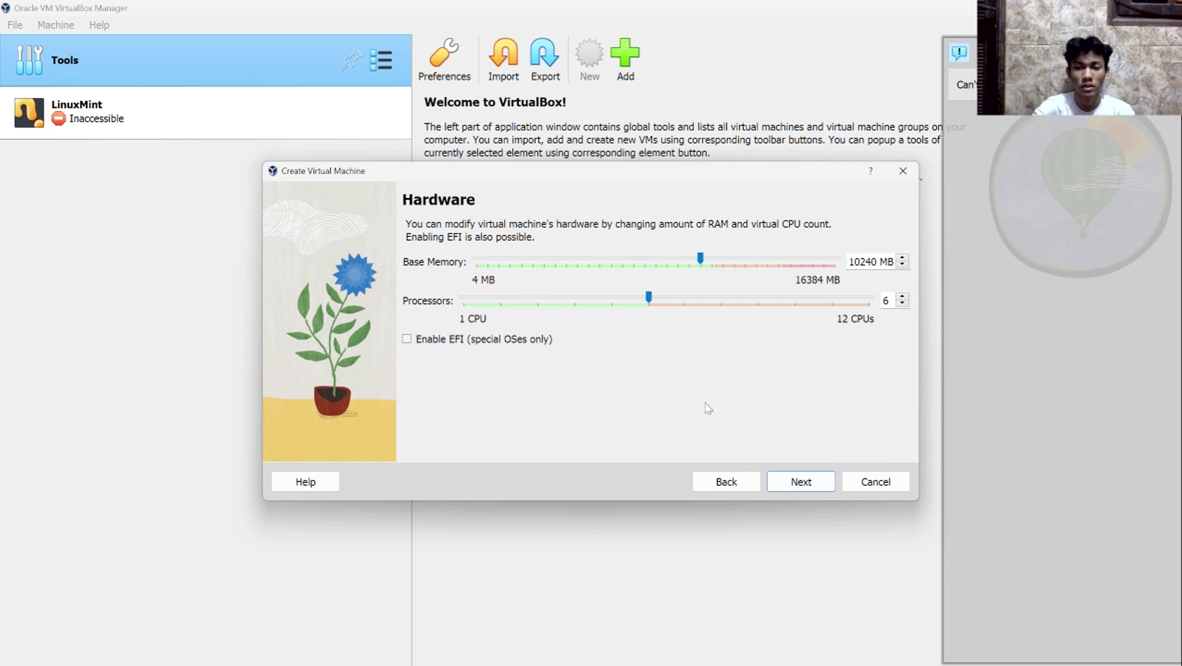
{"action": "left_click", "coordinate": [801, 482]}
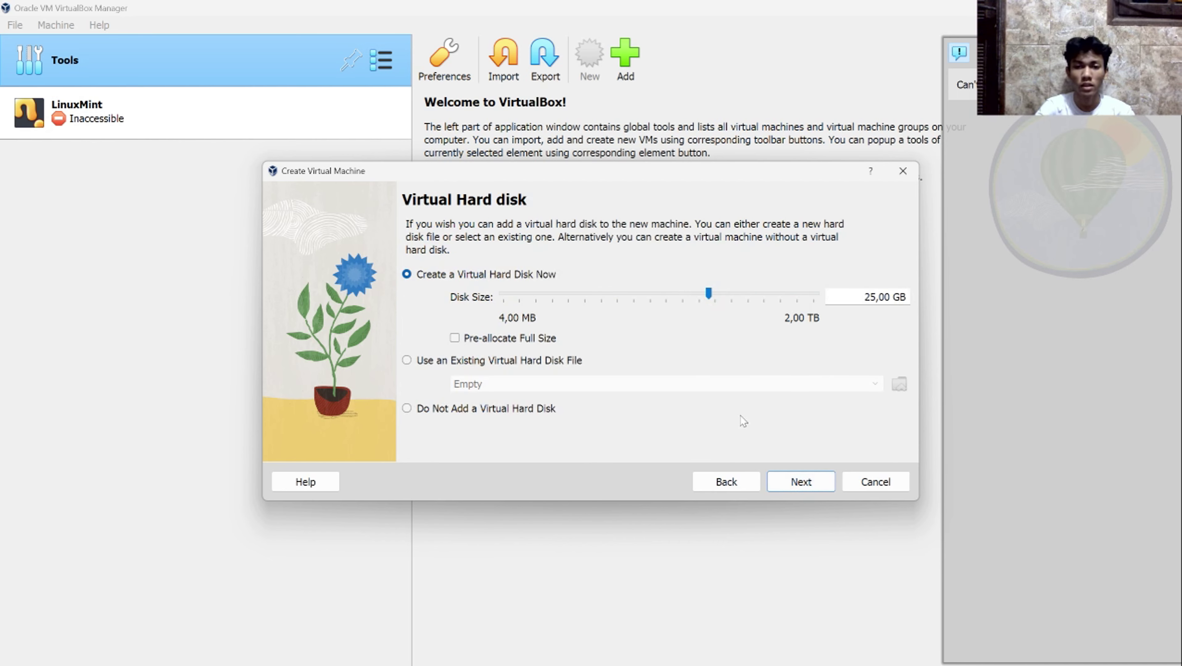
- Accept a new 25 GB virtual hard disk, review the configuration summary and finish creating the virtual machine
{"action": "left_click", "coordinate": [792, 482]}
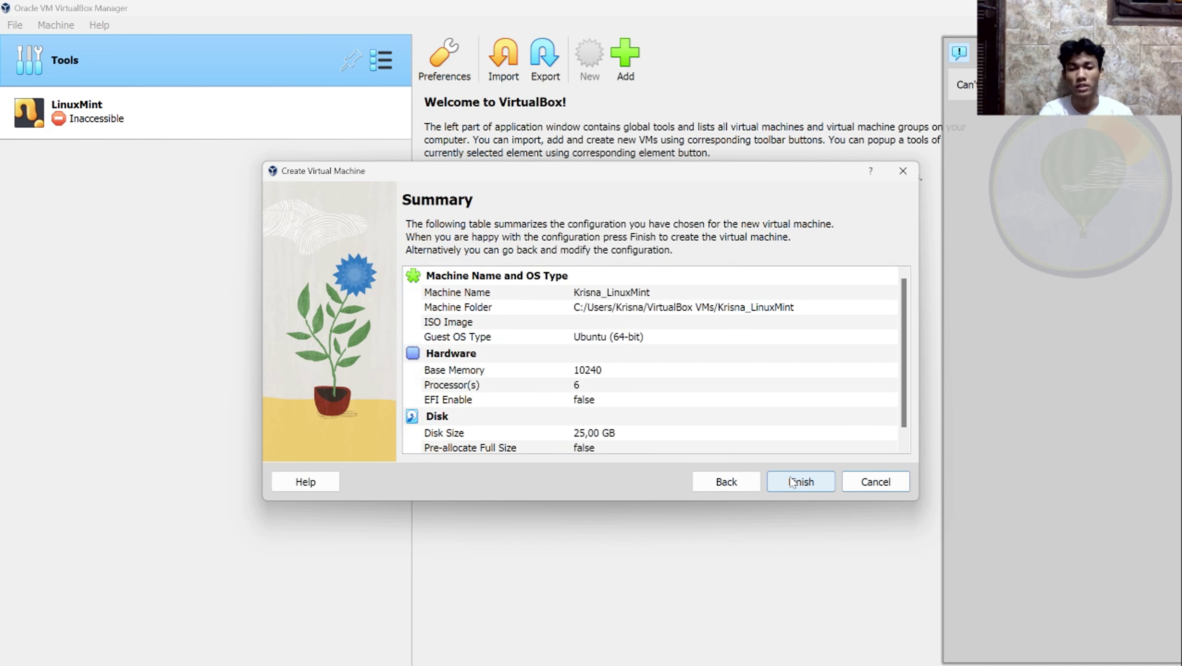
{"action": "left_click", "coordinate": [773, 434]}
{"action": "scroll", "coordinate": [773, 434], "scroll_direction": "down", "scroll_amount": 1}
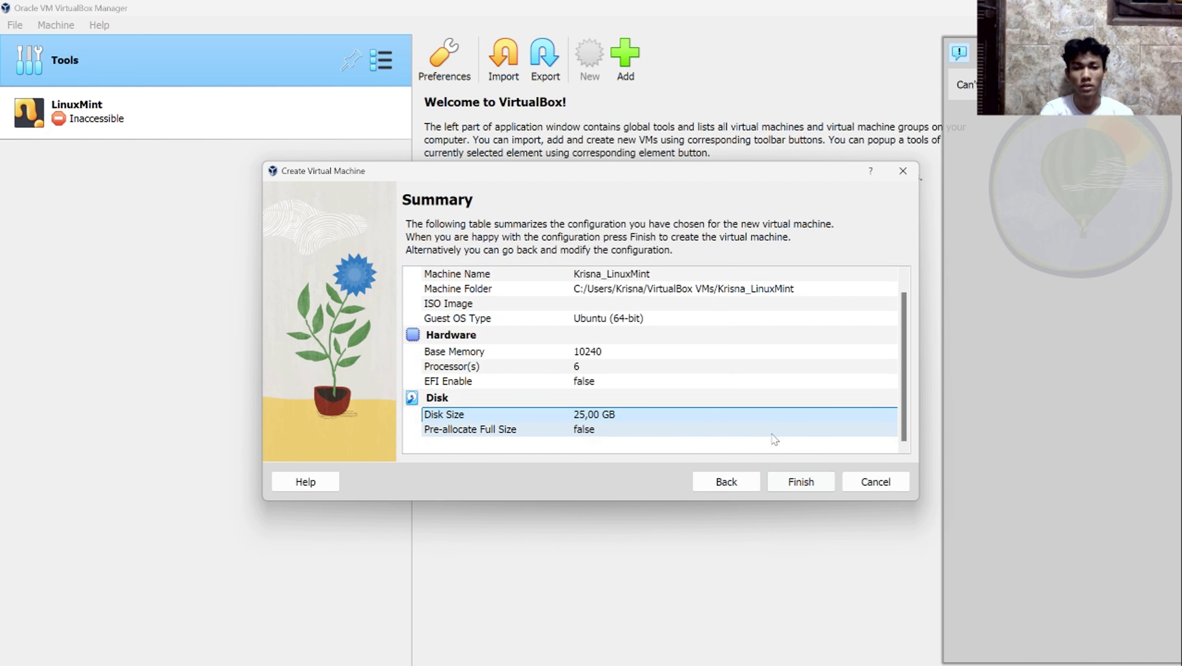
{"action": "scroll", "coordinate": [773, 434], "scroll_direction": "up", "scroll_amount": 1}
{"action": "left_click", "coordinate": [809, 488]}
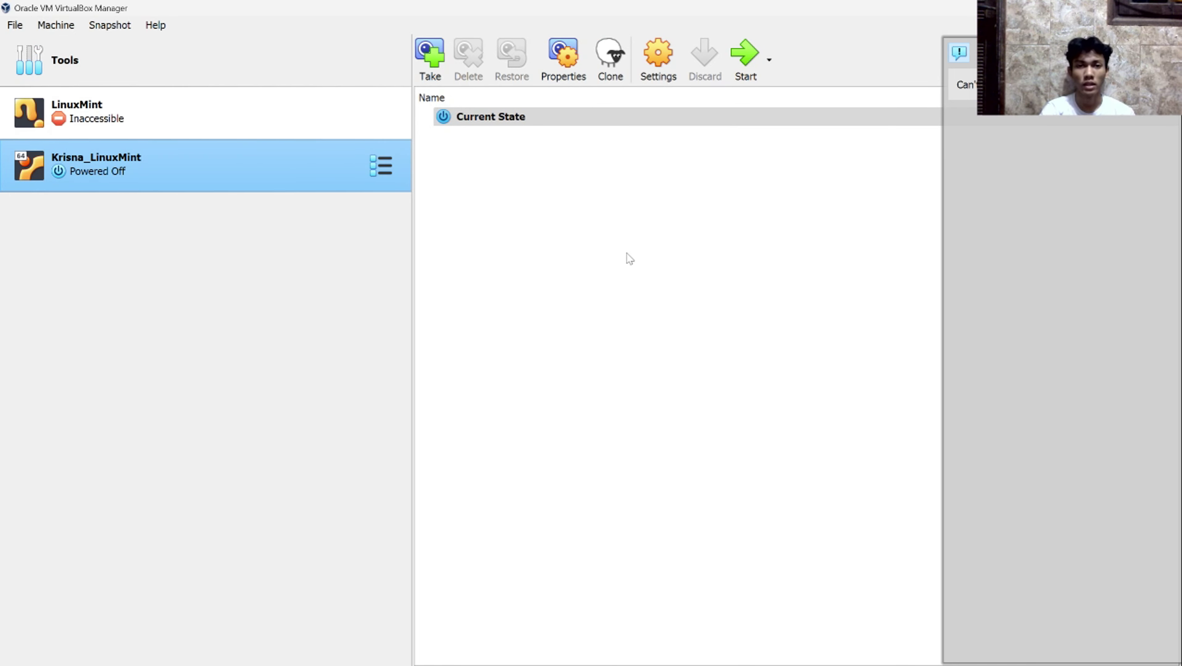
- Attach linuxmint-21.3-cinnamon-64bit.iso from the owner's folder in Videos as an optical disk on the new virtual machine's IDE controller and save the settings
{"action": "left_click", "coordinate": [666, 68]}
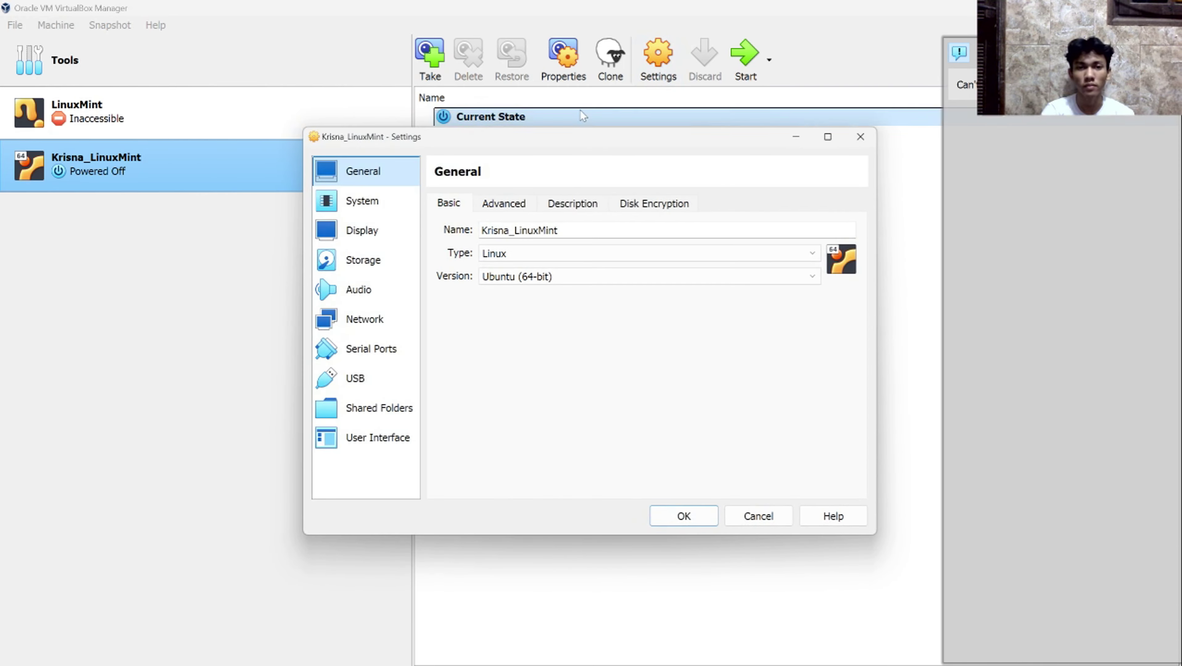
{"action": "left_click", "coordinate": [392, 262]}
{"action": "left_click", "coordinate": [522, 239]}
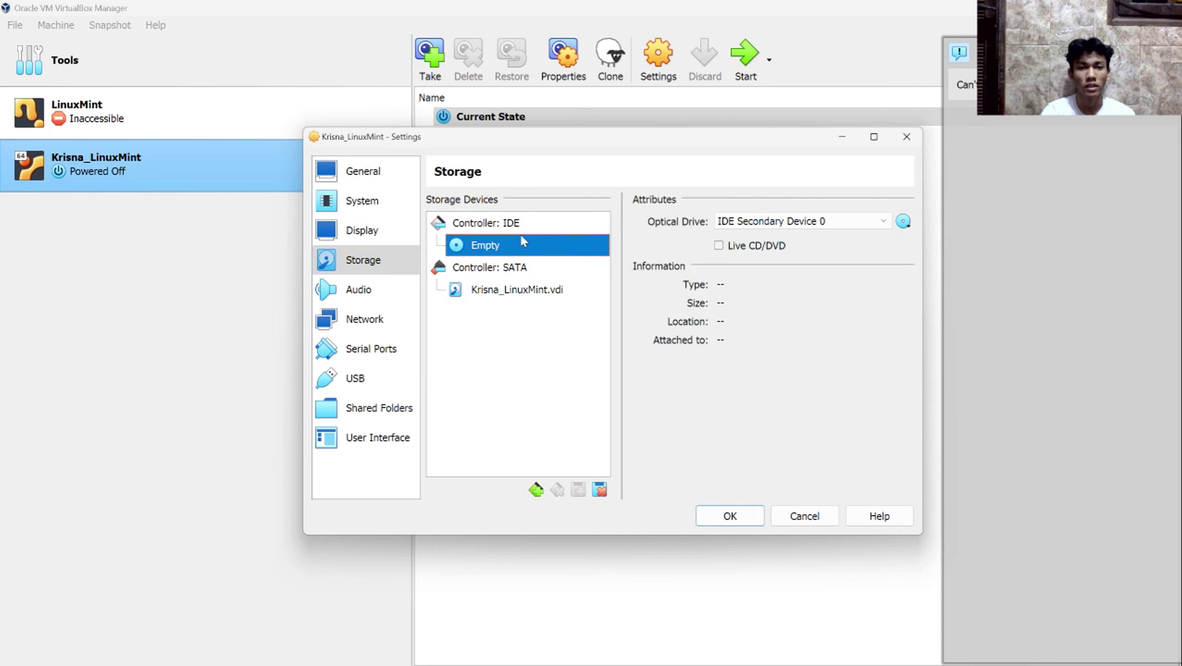
{"action": "left_click", "coordinate": [536, 224]}
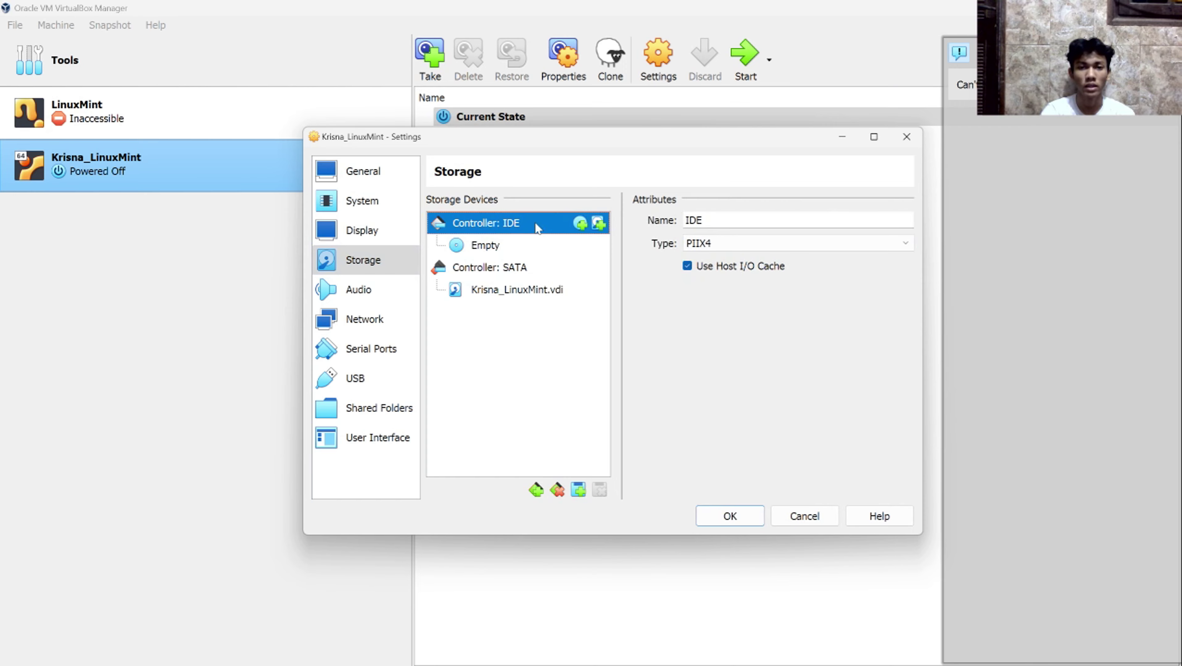
{"action": "left_click", "coordinate": [581, 224]}
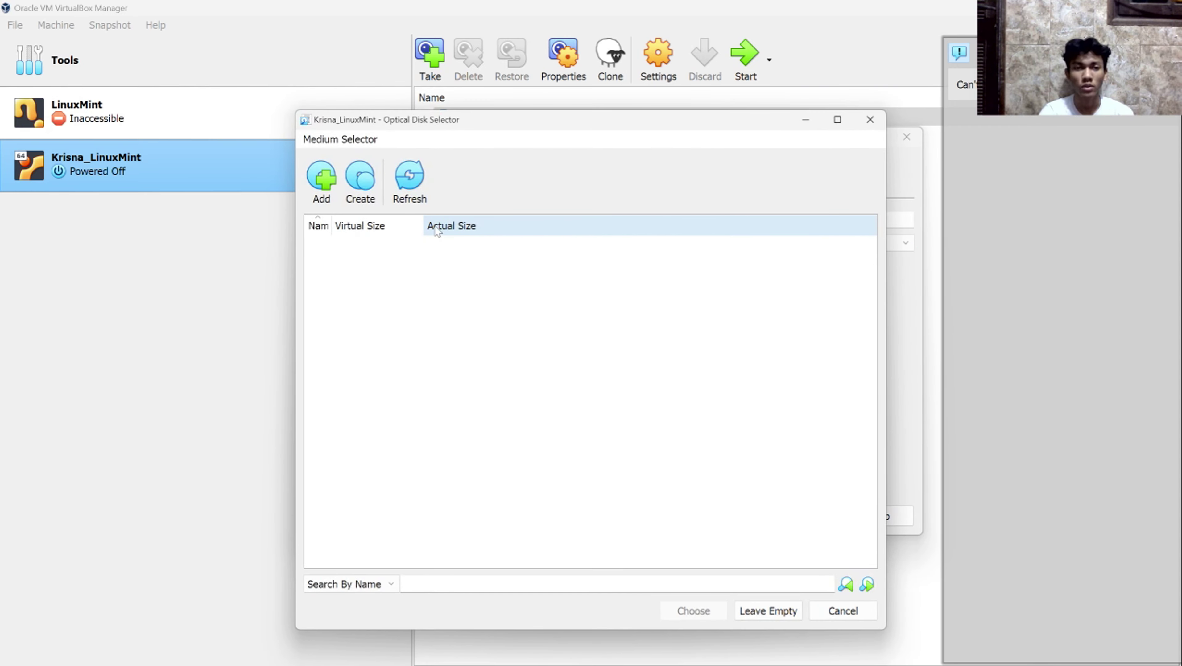
{"action": "left_click", "coordinate": [323, 181]}
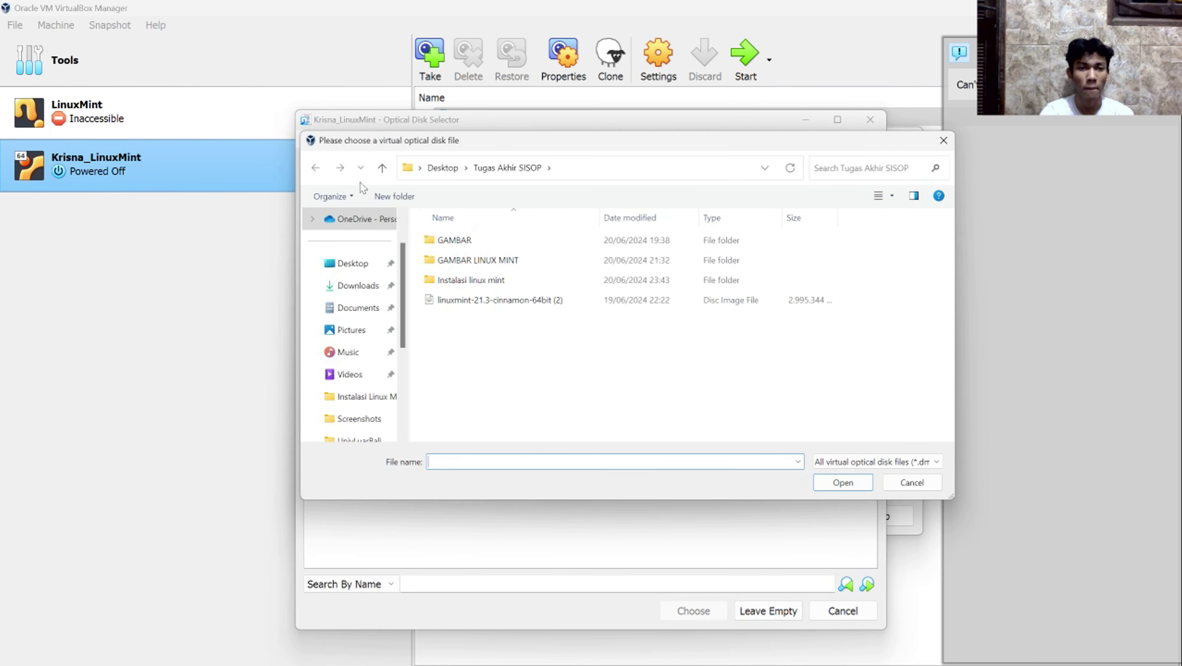
{"action": "left_click", "coordinate": [345, 375]}
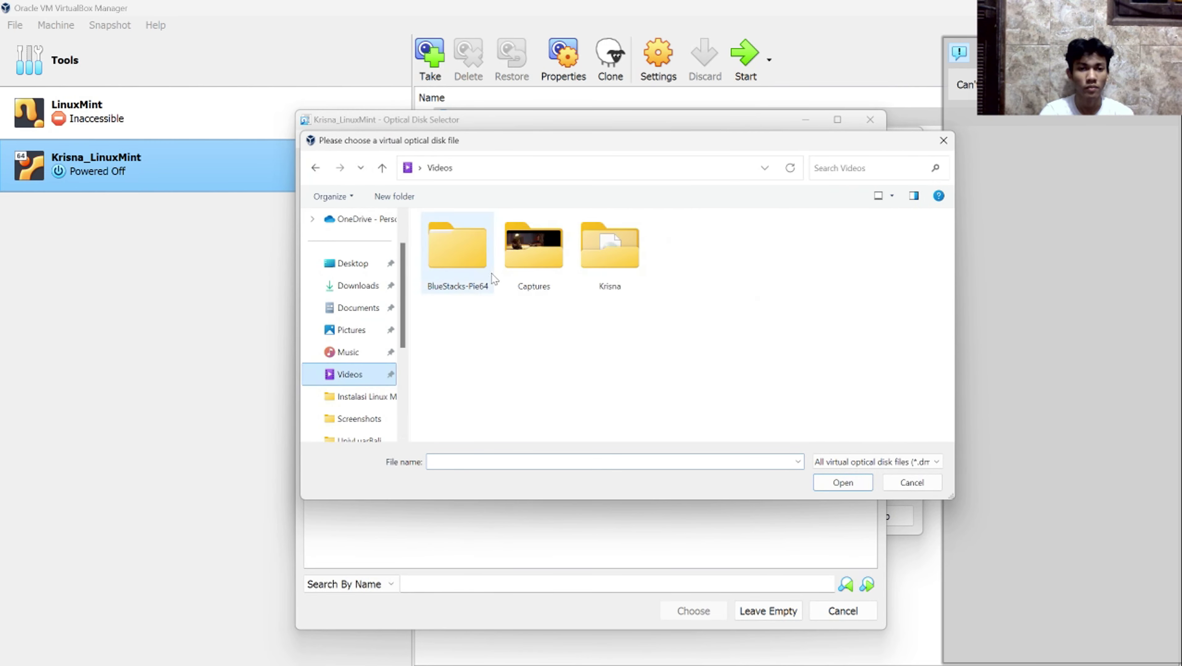
{"action": "double_click", "coordinate": [606, 270]}
{"action": "left_click", "coordinate": [477, 262]}
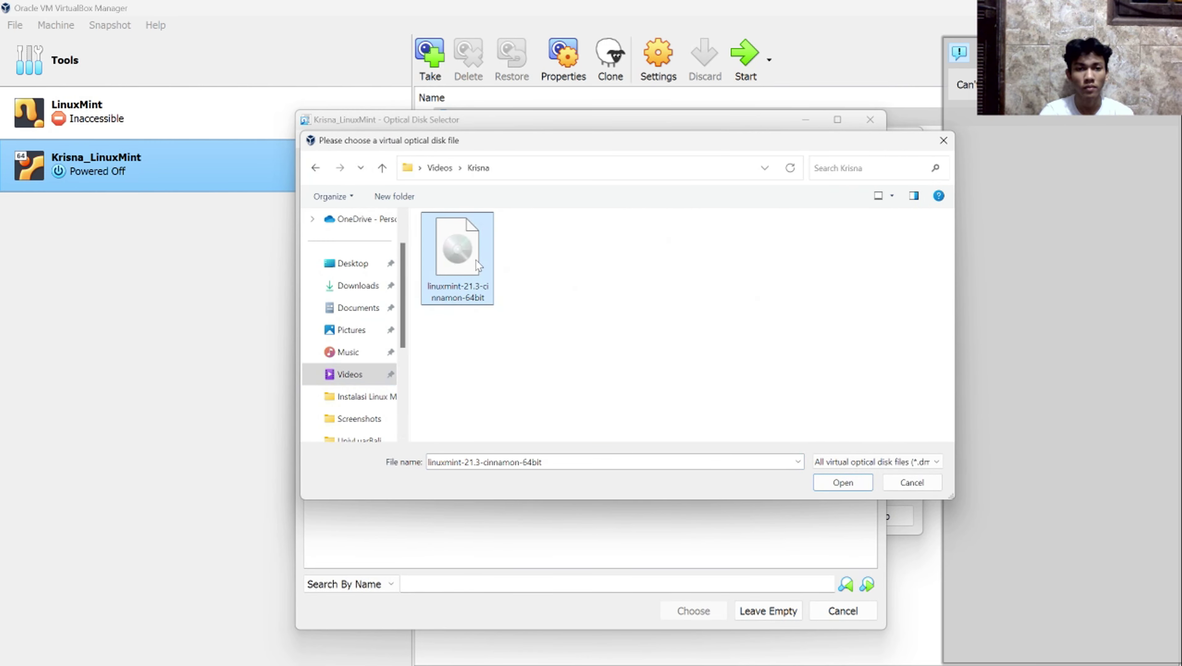
{"action": "left_click", "coordinate": [855, 484]}
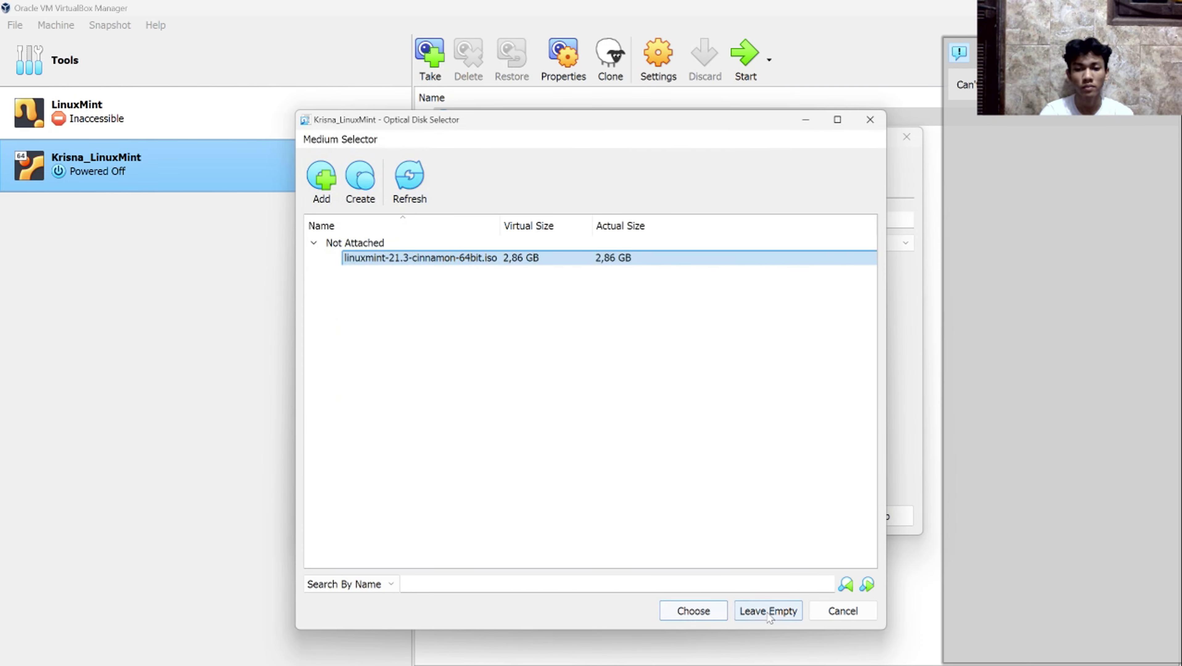
{"action": "left_click", "coordinate": [721, 616]}
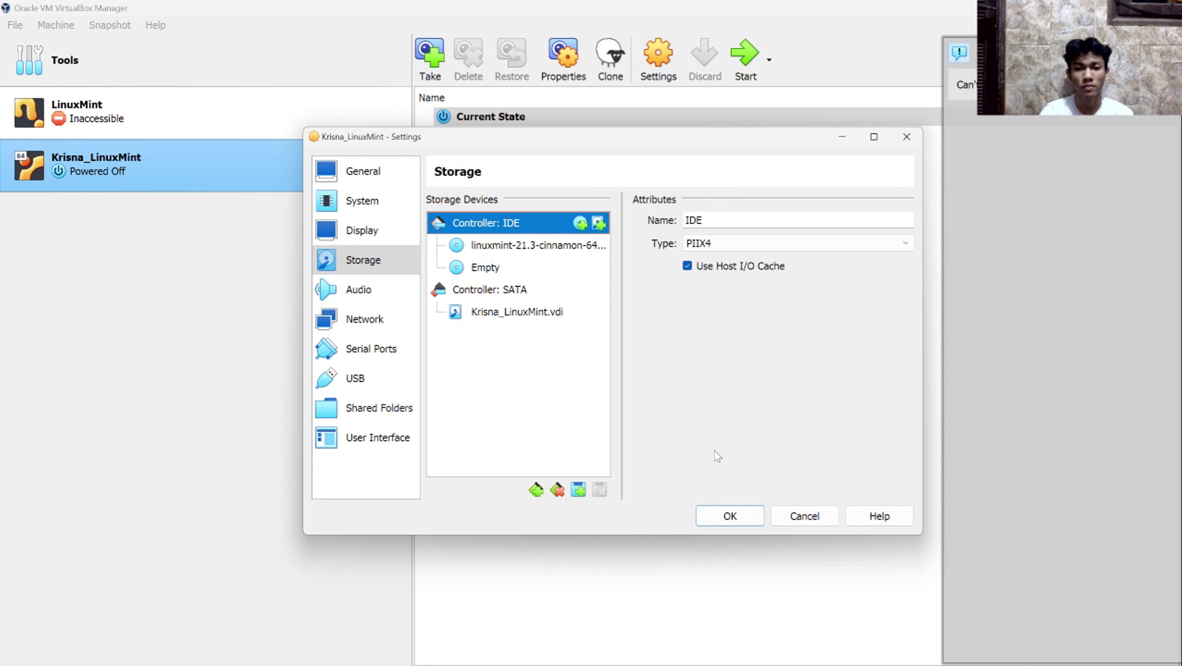
{"action": "left_click", "coordinate": [730, 517]}
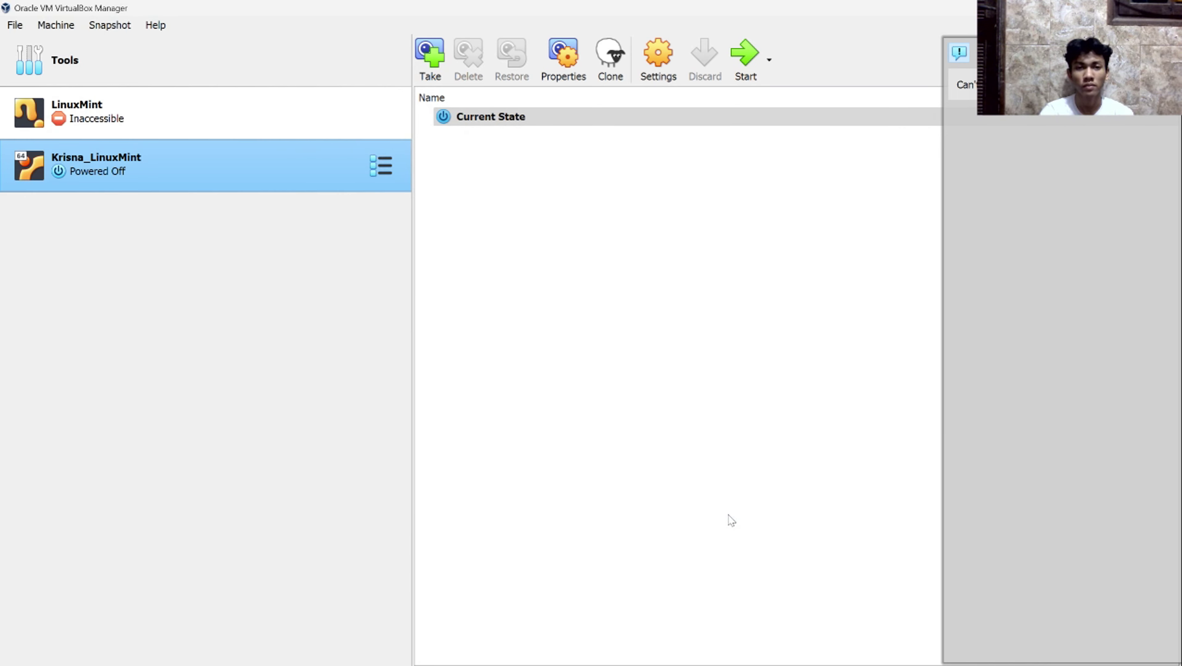
- Boot the new virtual machine in a maximized window and stop the network-connection notification from showing again
{"action": "left_click", "coordinate": [742, 59]}
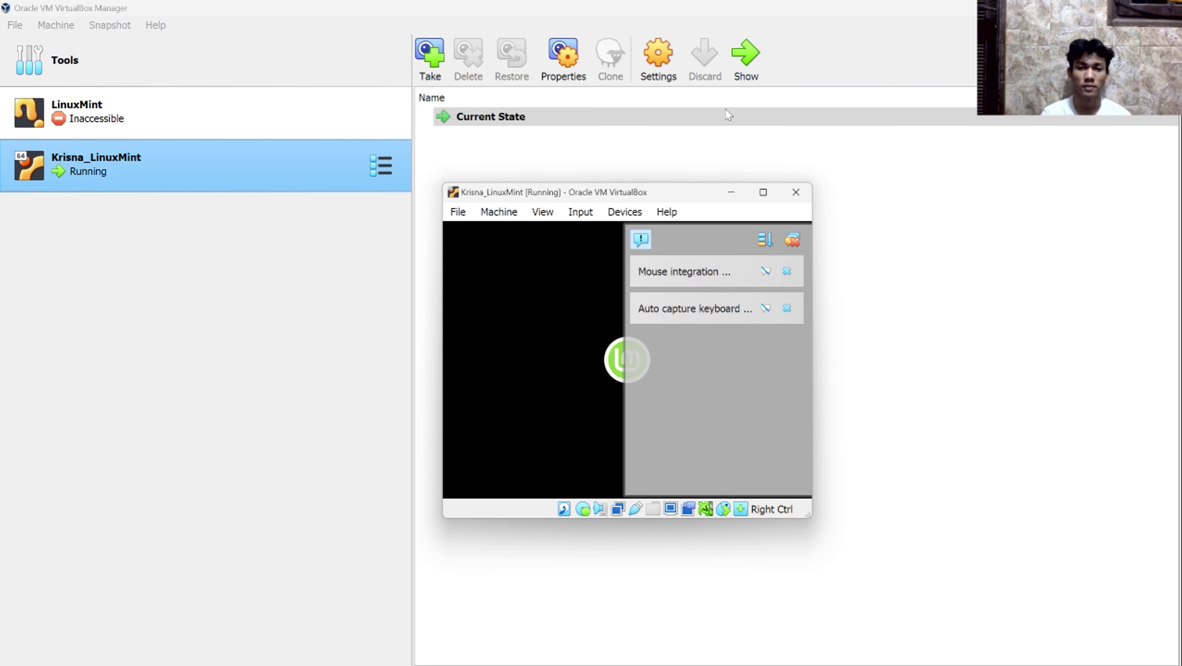
{"action": "left_click", "coordinate": [764, 193]}
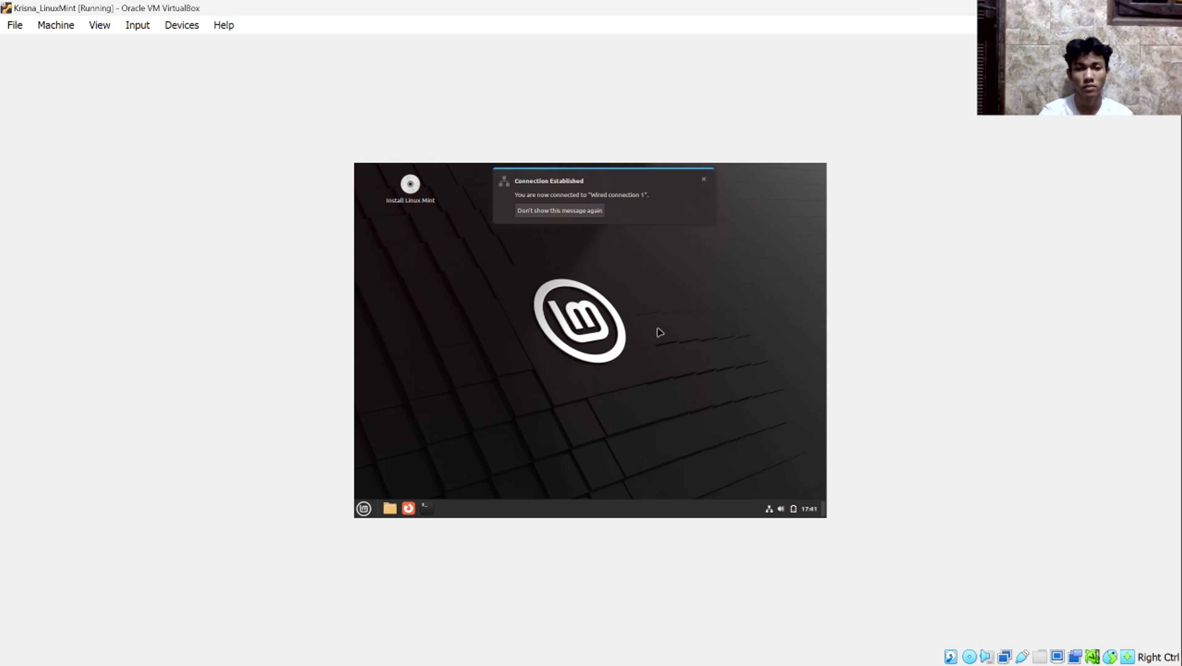
{"action": "left_click", "coordinate": [589, 211]}
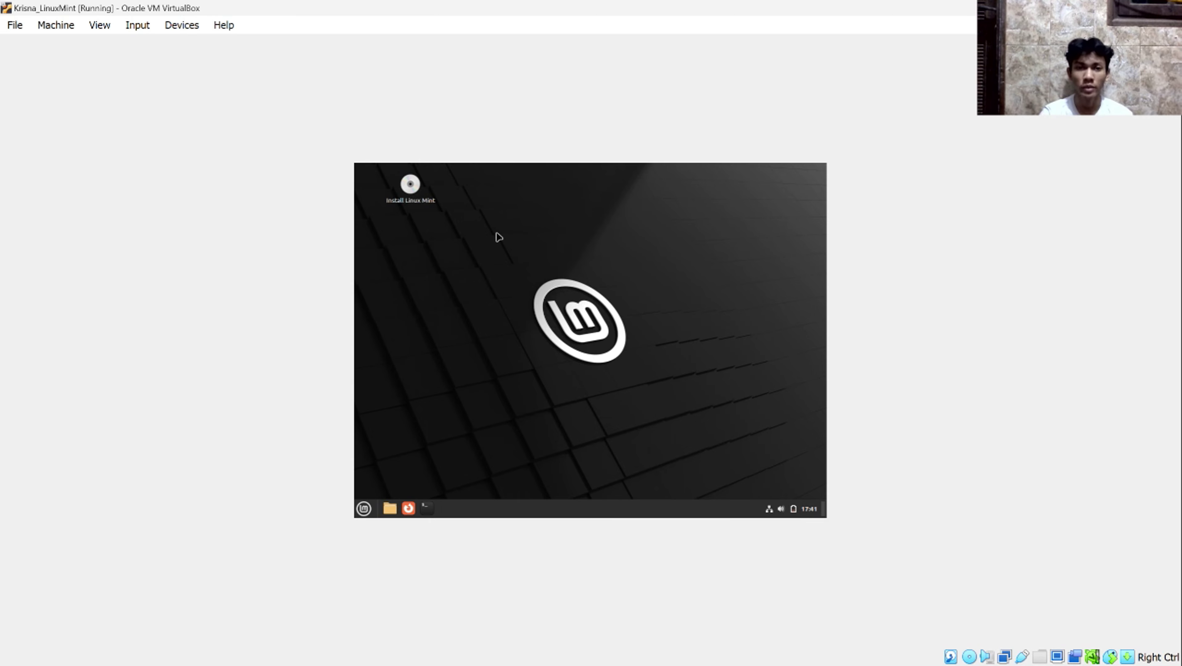
- Launch the Linux Mint installer and accept English, the English (US) keyboard layout and no multimedia codecs
{"action": "left_click", "coordinate": [416, 187]}
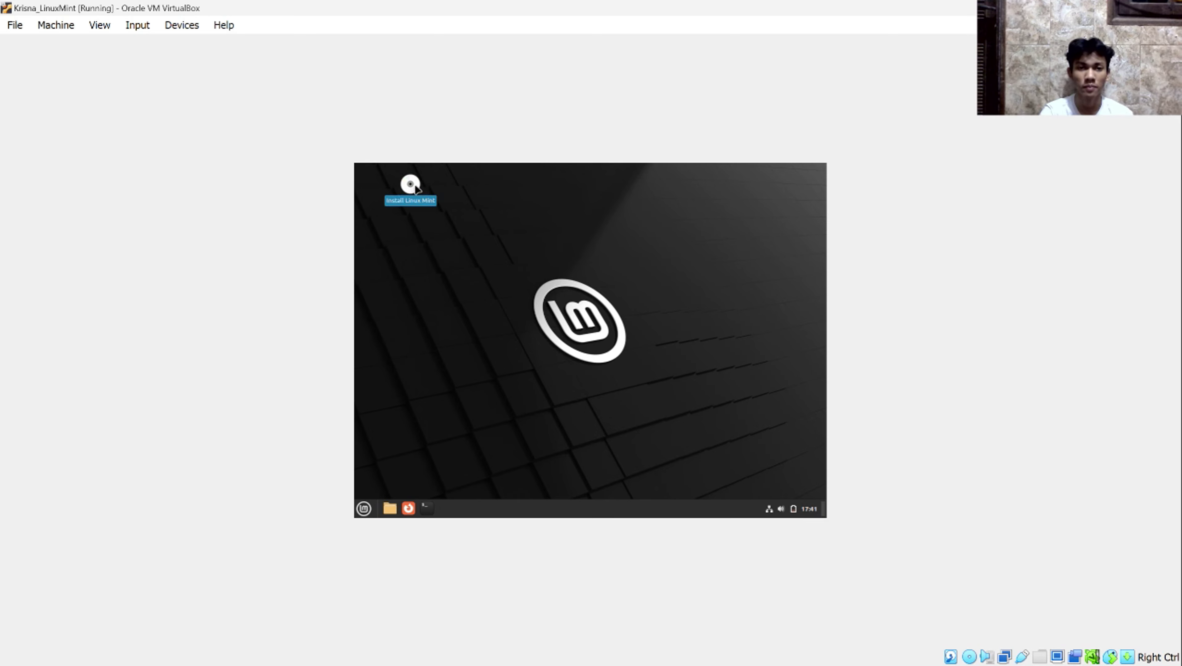
{"action": "double_click", "coordinate": [415, 187]}
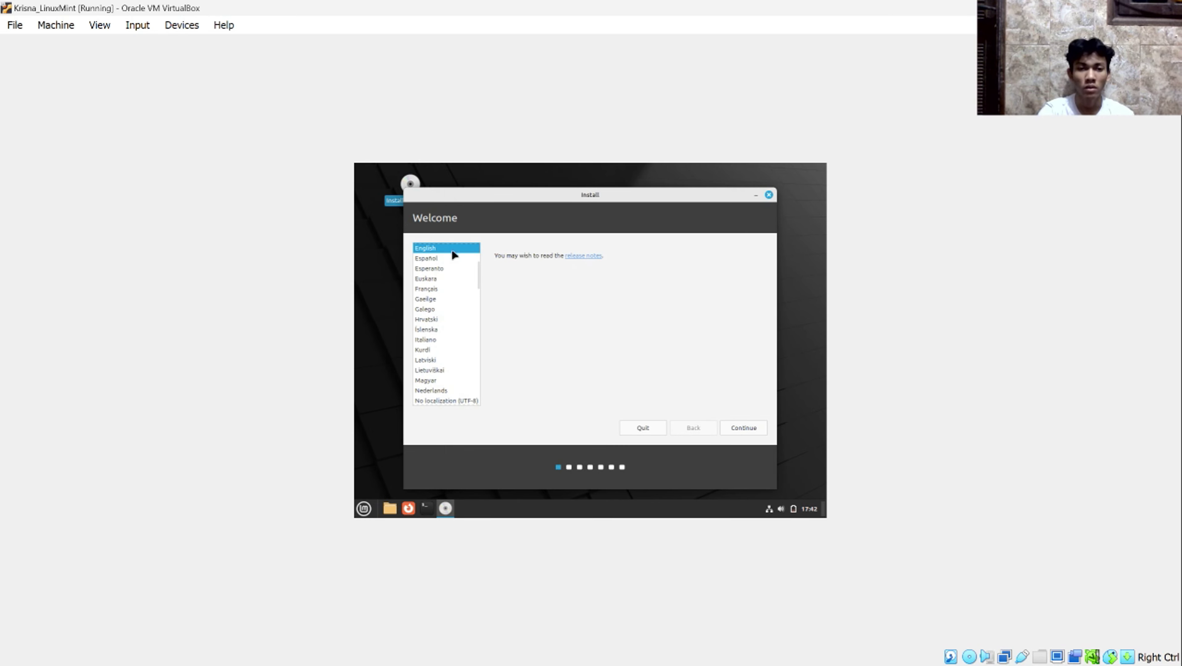
{"action": "left_click", "coordinate": [745, 429]}
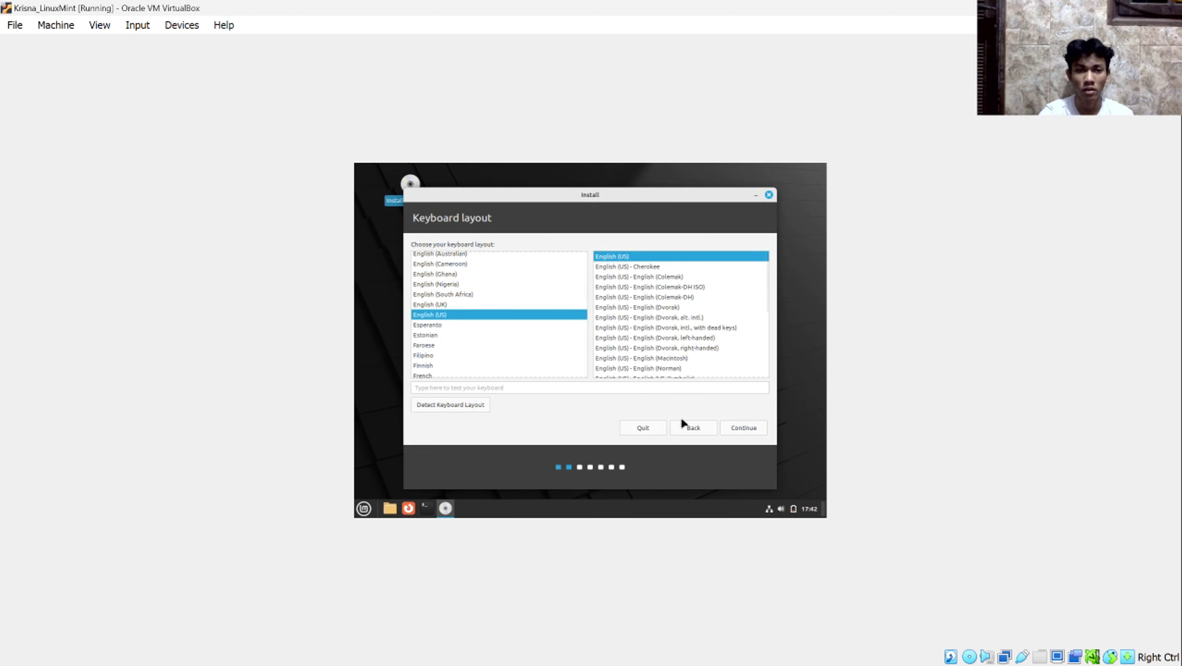
{"action": "left_click", "coordinate": [730, 429]}
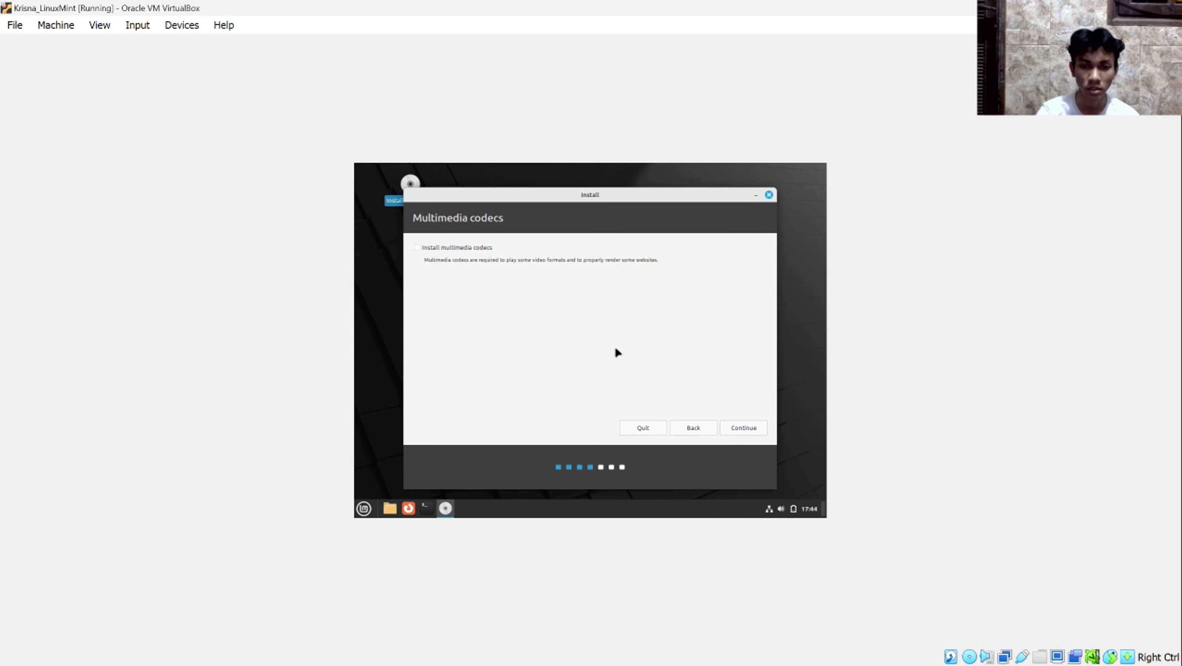
{"action": "left_click", "coordinate": [752, 427]}
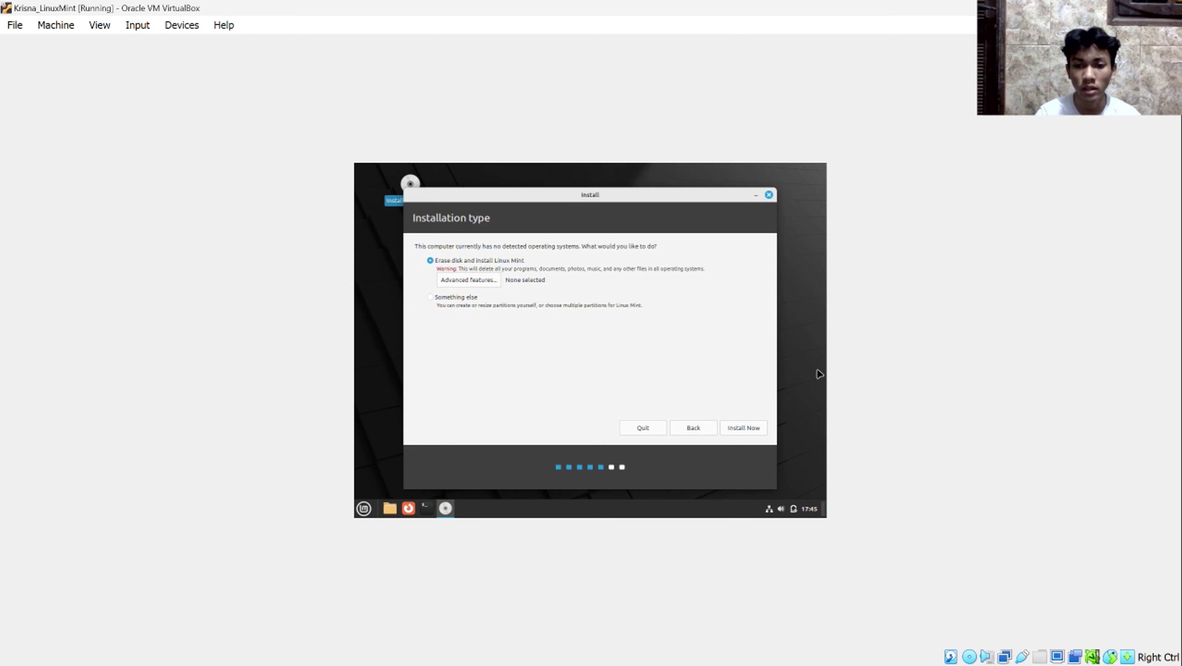
- Install with the disk-erasing option, approve writing the changes to disk, and accept Makassar as the location
{"action": "left_click", "coordinate": [738, 433]}
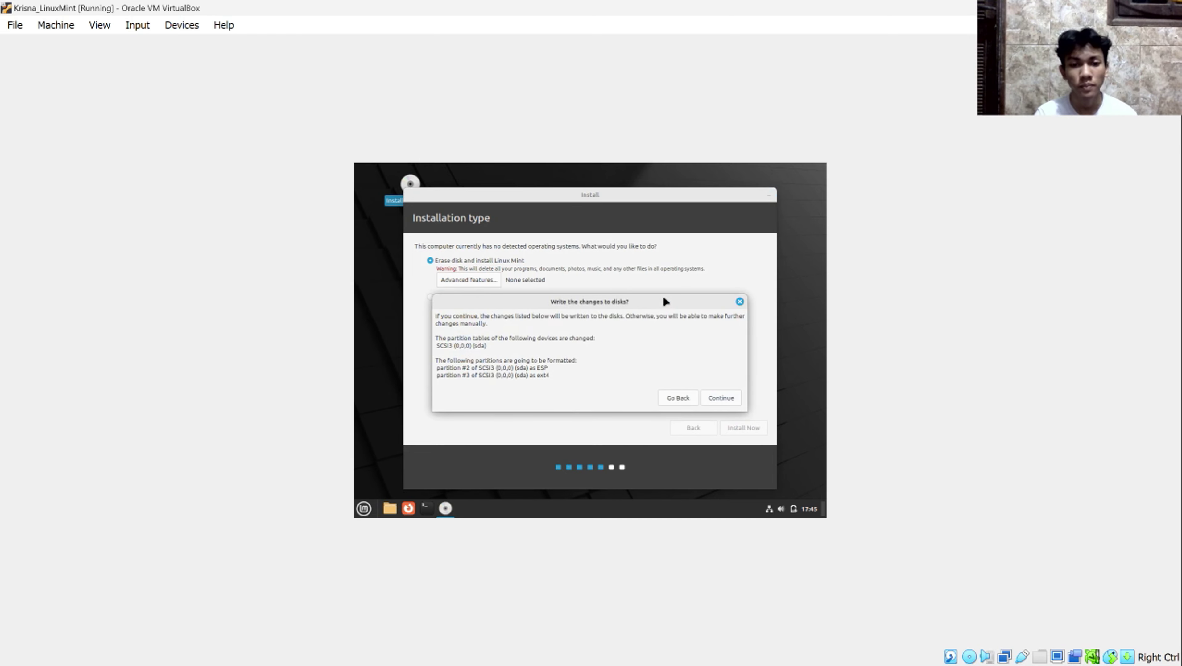
{"action": "left_click", "coordinate": [734, 406]}
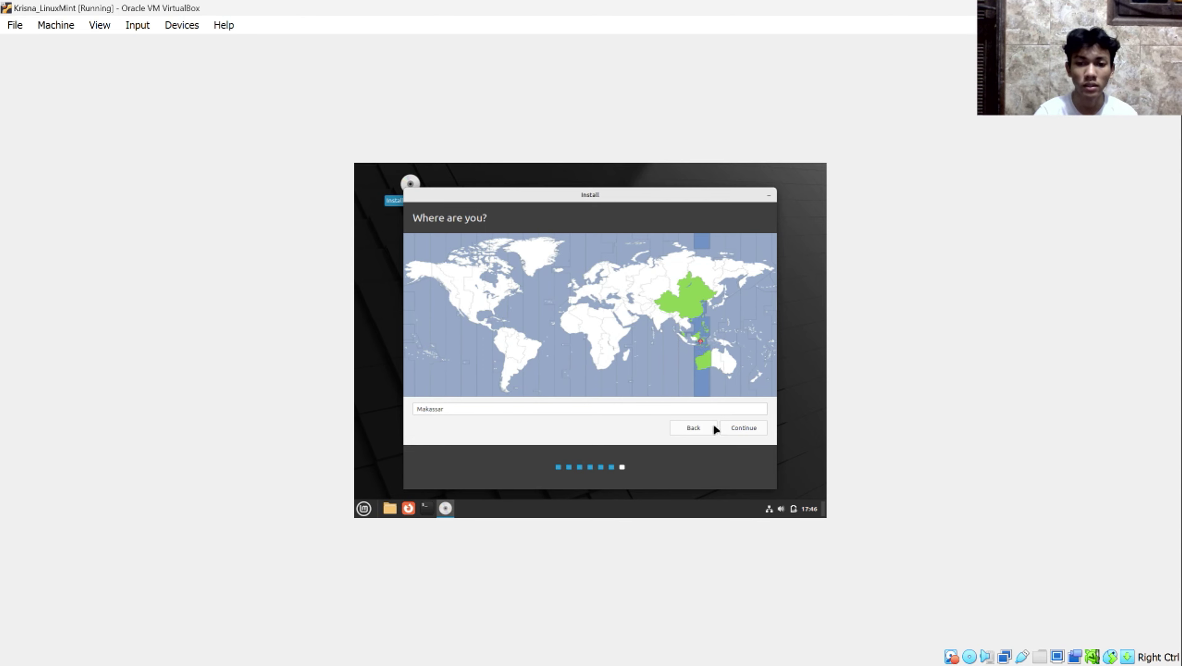
{"action": "left_click", "coordinate": [746, 430]}
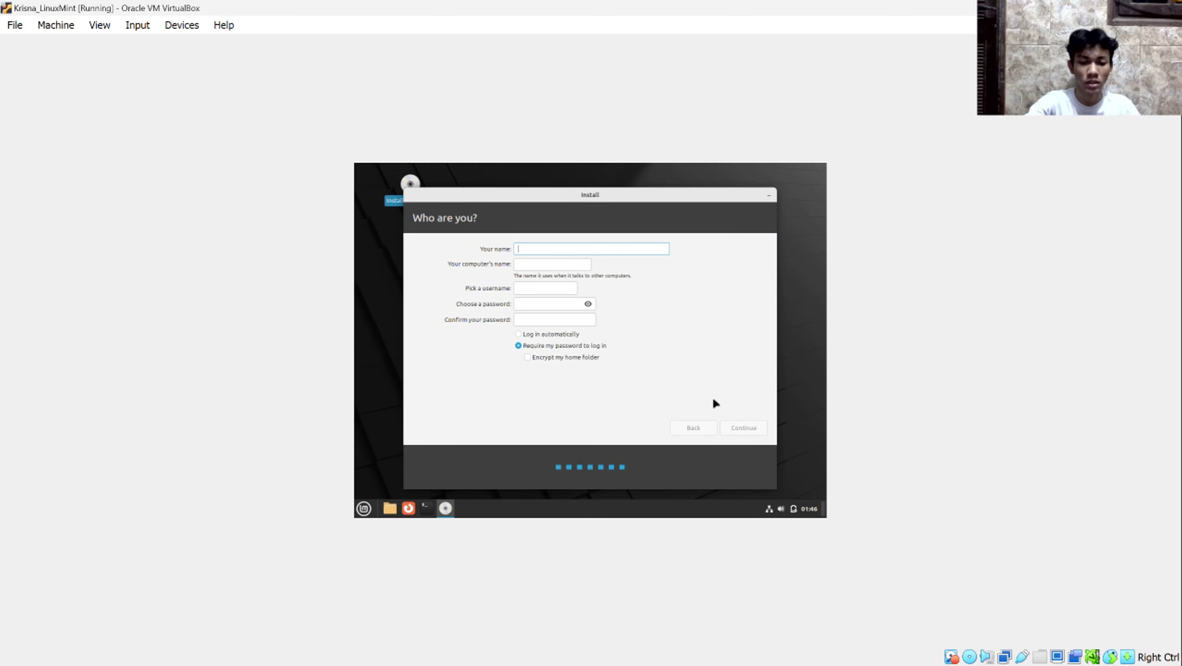
- Enter the owner's first name as the user's name and name the computer with that name followed by "-LinuxMint"
{"action": "type", "text": "Krisna"}
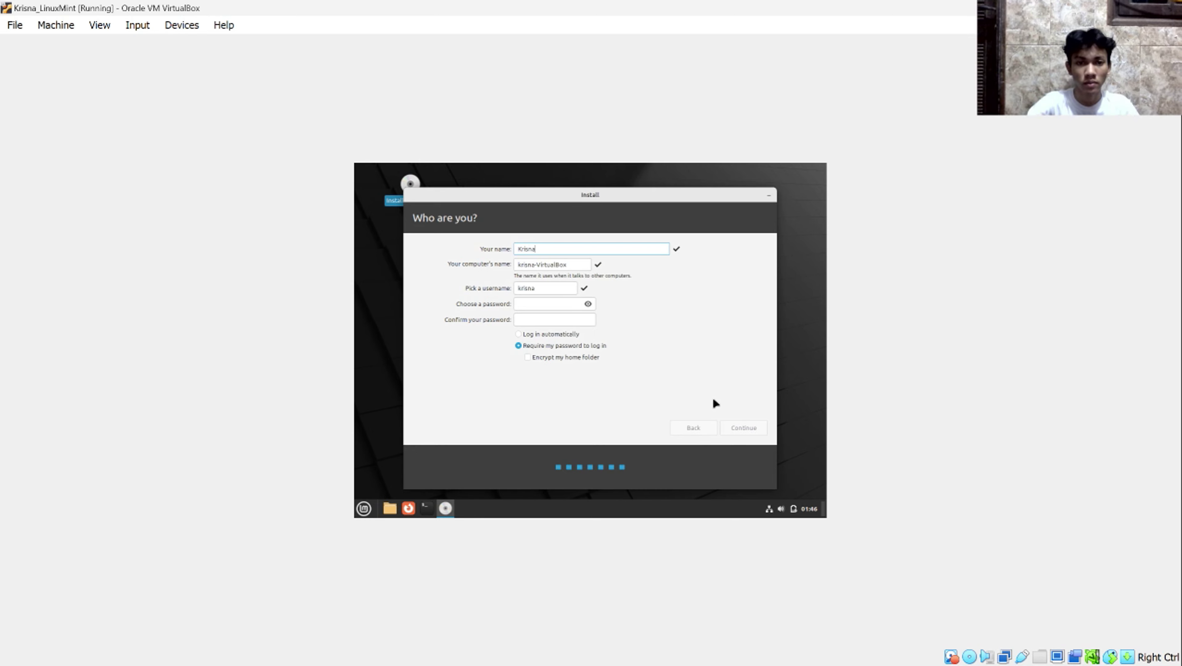
{"action": "left_click_drag", "start_coordinate": [569, 265], "coordinate": [538, 266]}
{"action": "type", "text": "L"}
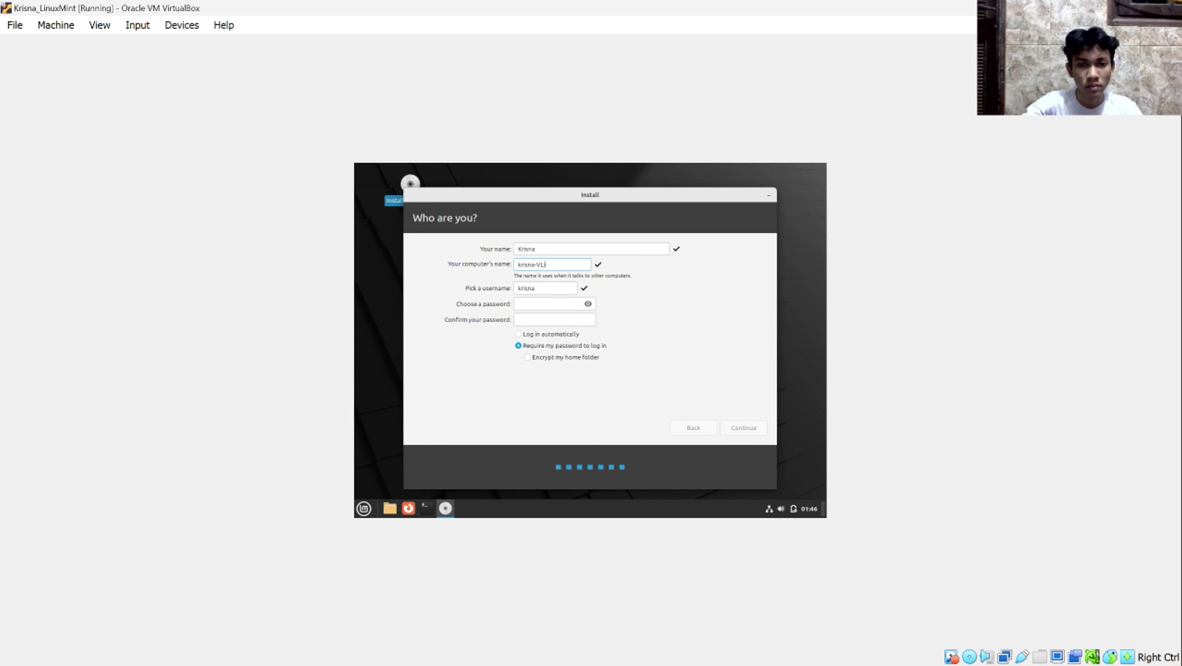
{"action": "key", "text": "BackSpace"}
{"action": "key", "text": "BackSpace"}
{"action": "type", "text": "Linux"}
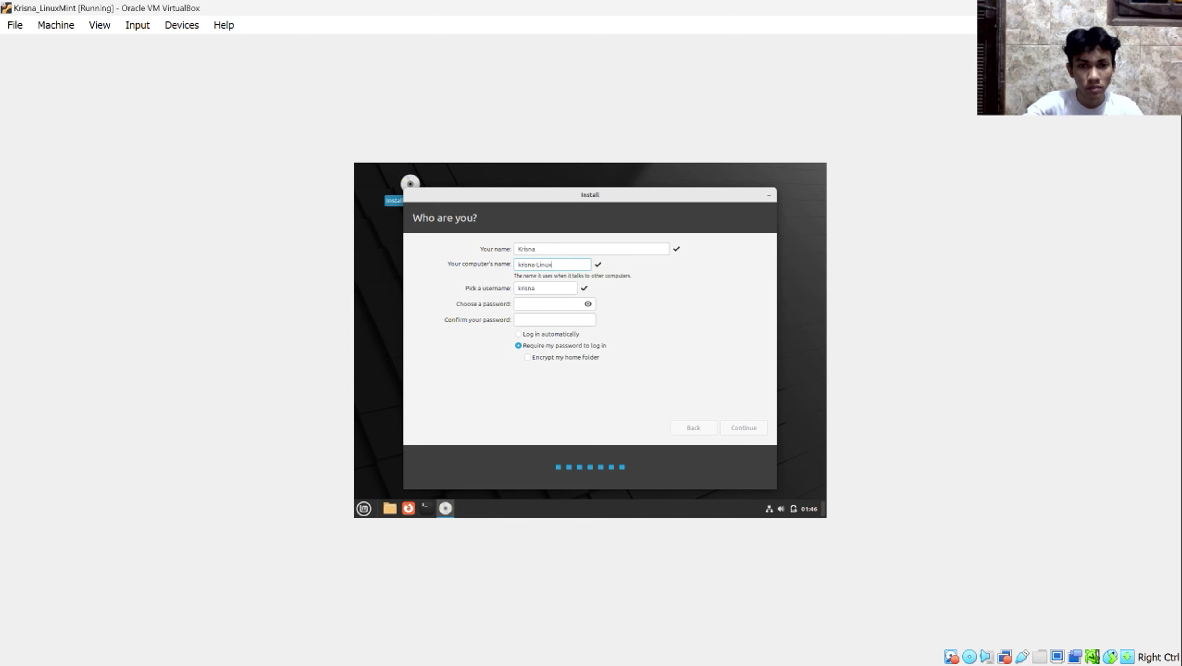
{"action": "type", "text": "Mint"}
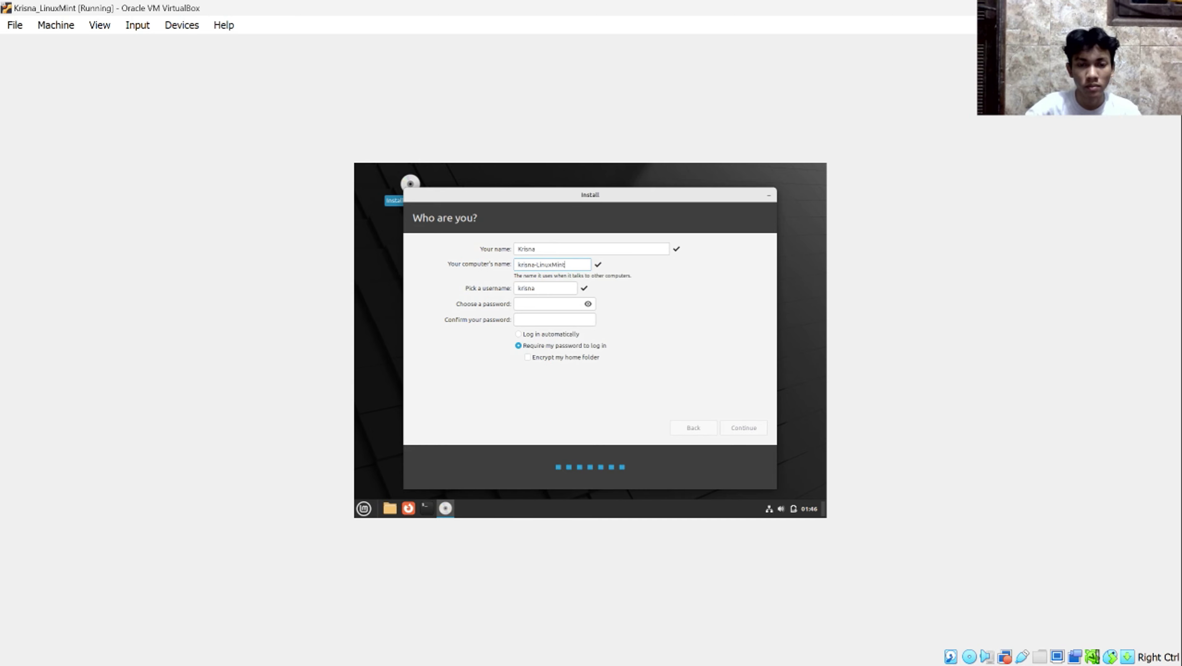
- Enter the account password and repeat it in the confirmation field
{"action": "left_click", "coordinate": [546, 305]}
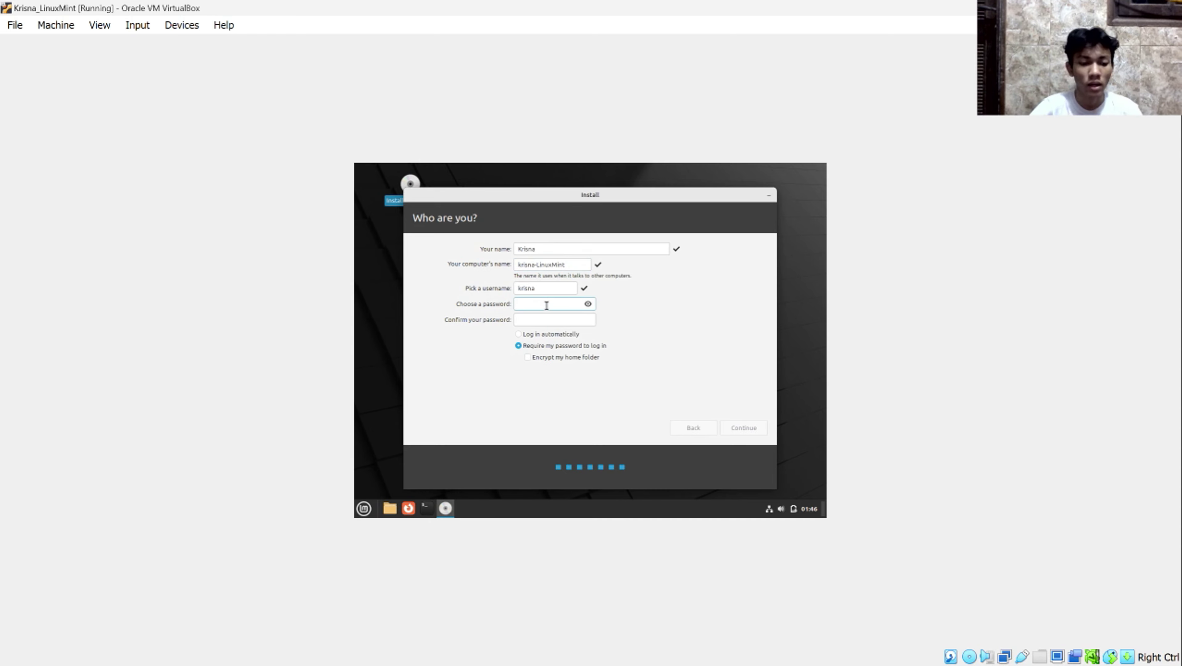
{"action": "type", "text": "•••••"}
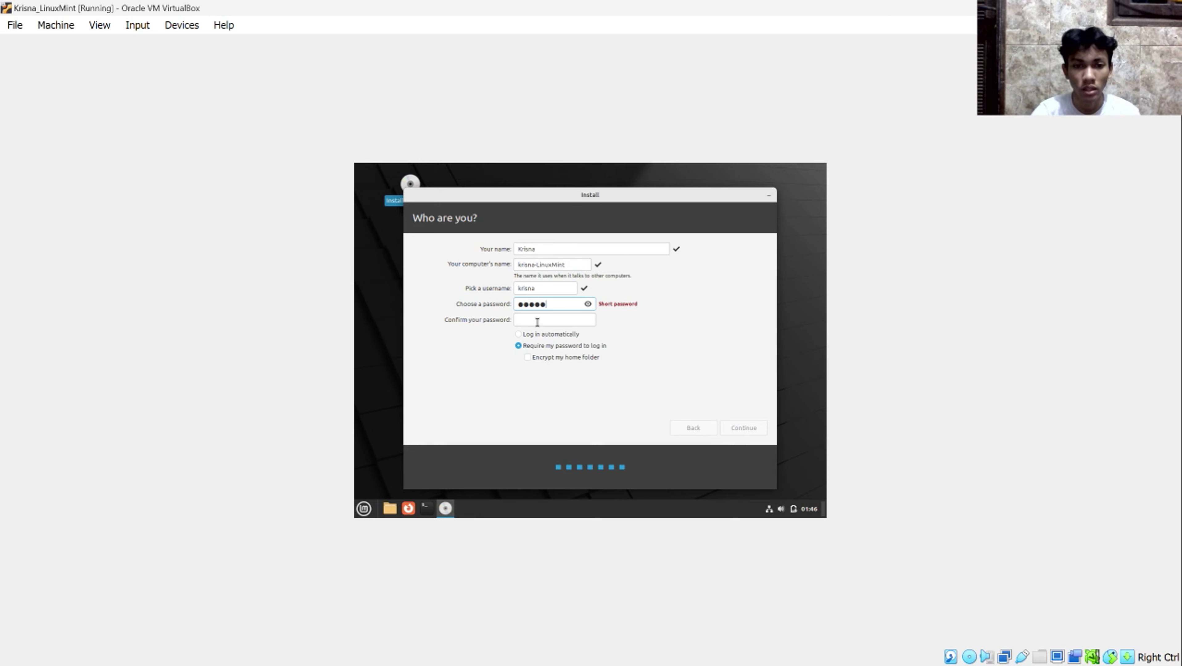
{"action": "type", "text": "•••••"}
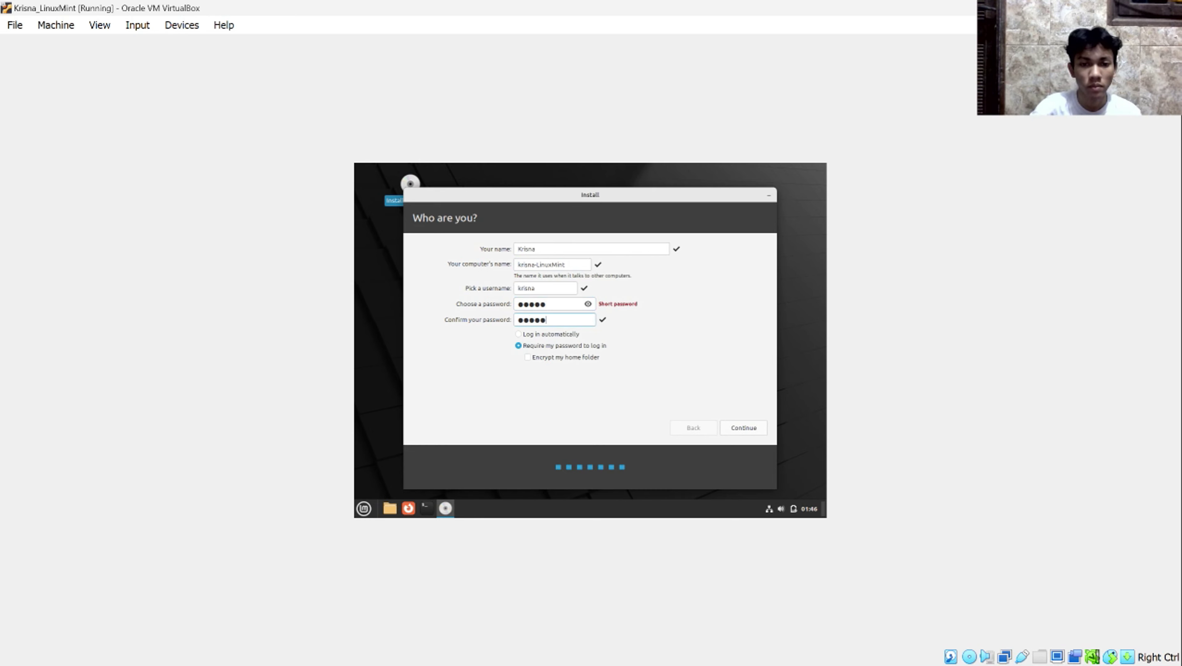
- Run the installation with these account details and restart when it finishes, continuing past the installation-medium removal prompt
{"action": "left_click", "coordinate": [740, 431]}
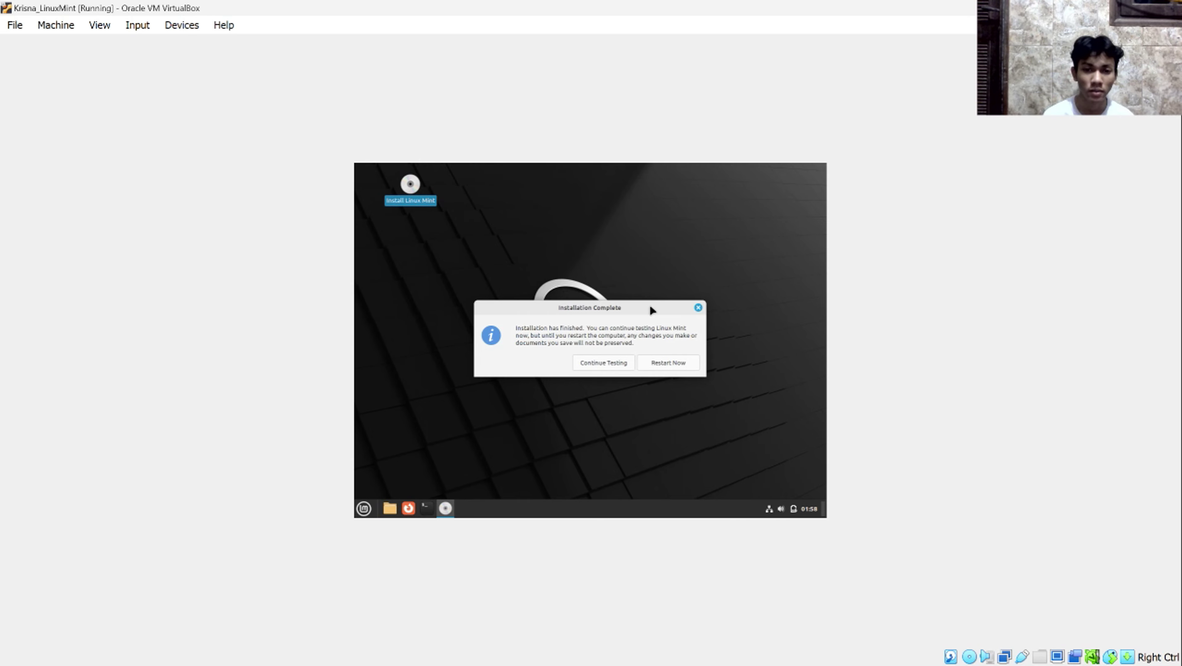
{"action": "left_click", "coordinate": [665, 365]}
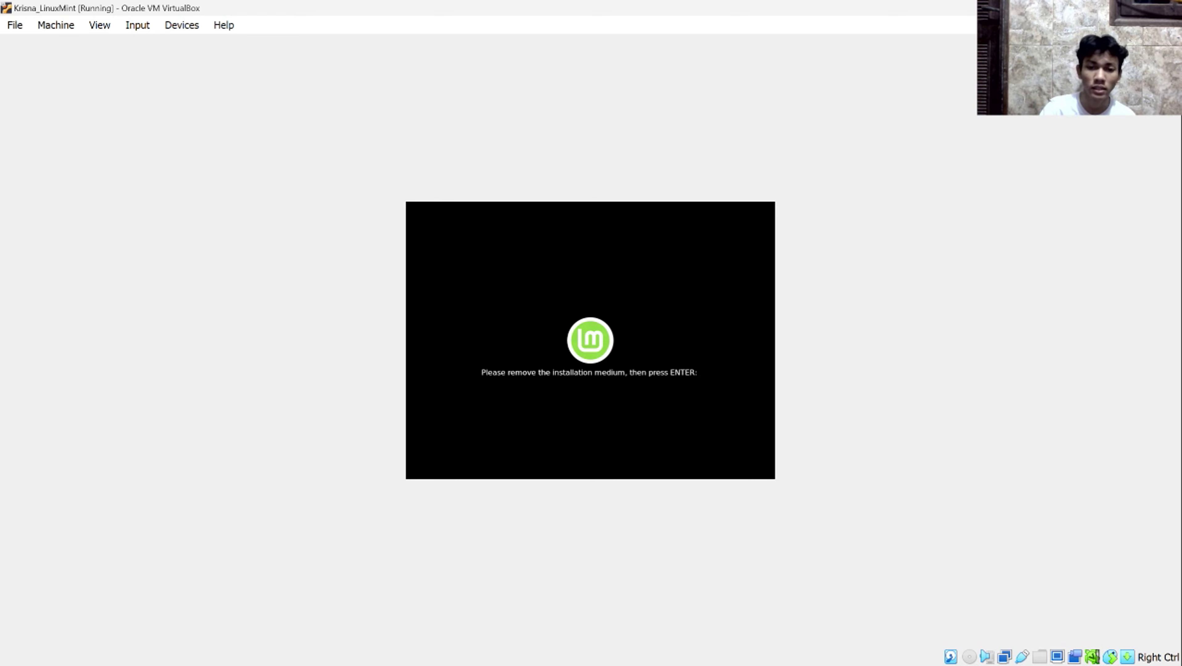
{"action": "key", "text": "Return"}
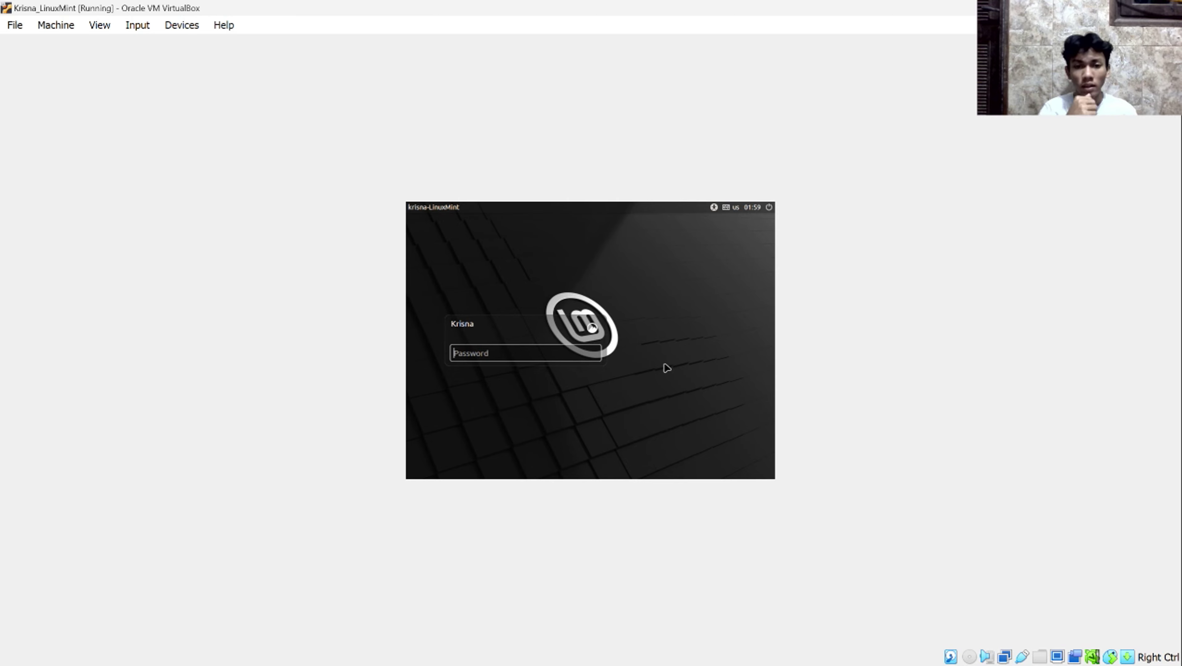
- Log in to the installed system with the account password and stop the network-connection notification from showing again
{"action": "type", "text": "*"}
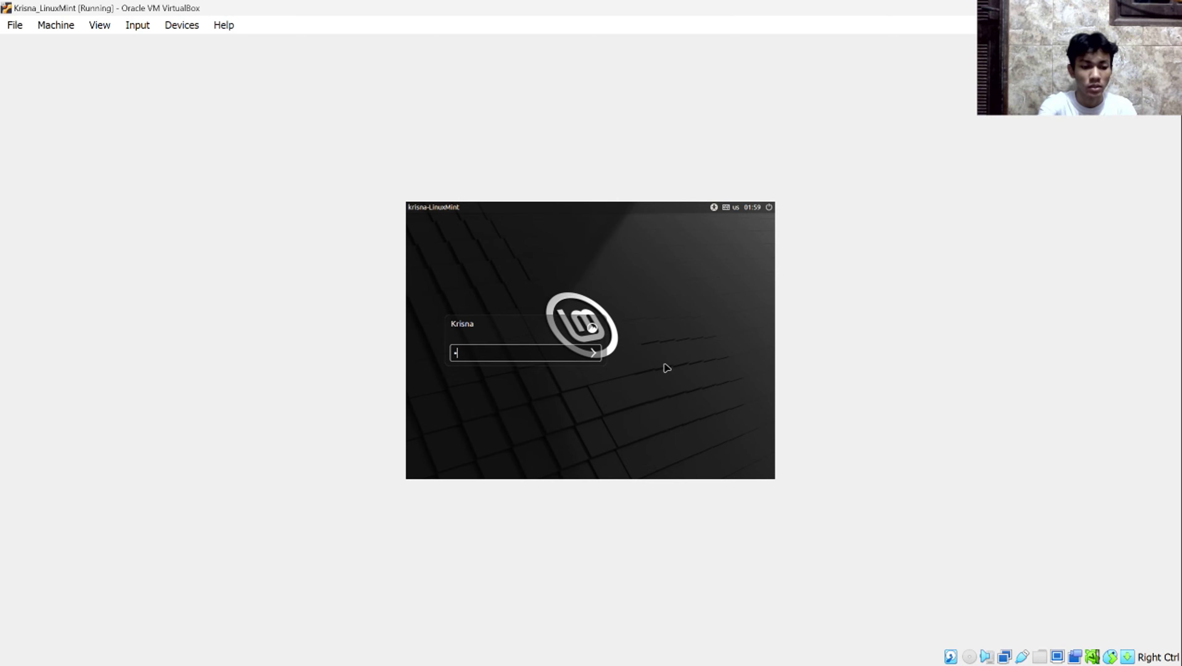
{"action": "type", "text": "****"}
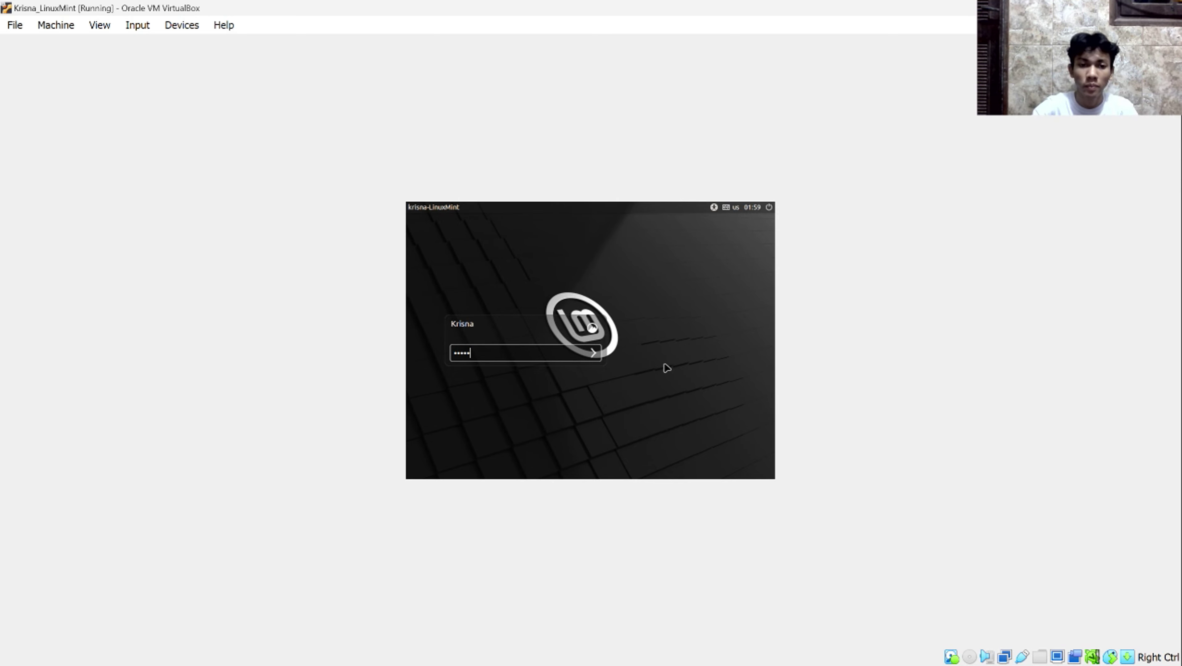
{"action": "key", "text": "Return"}
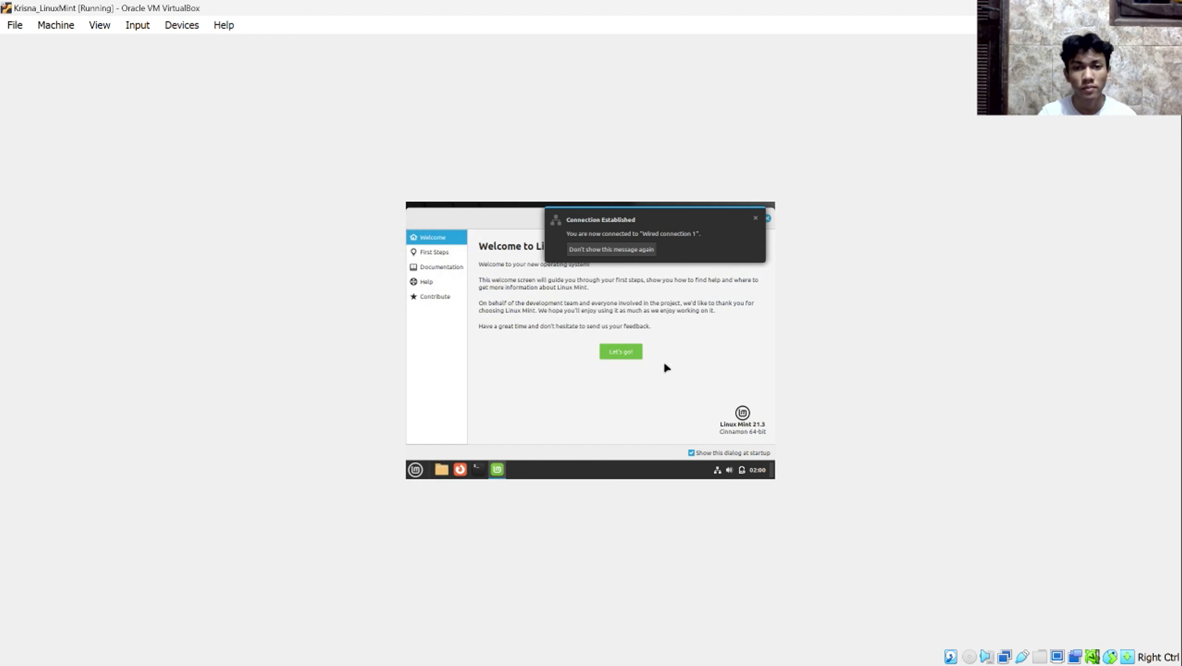
{"action": "left_click", "coordinate": [642, 251]}
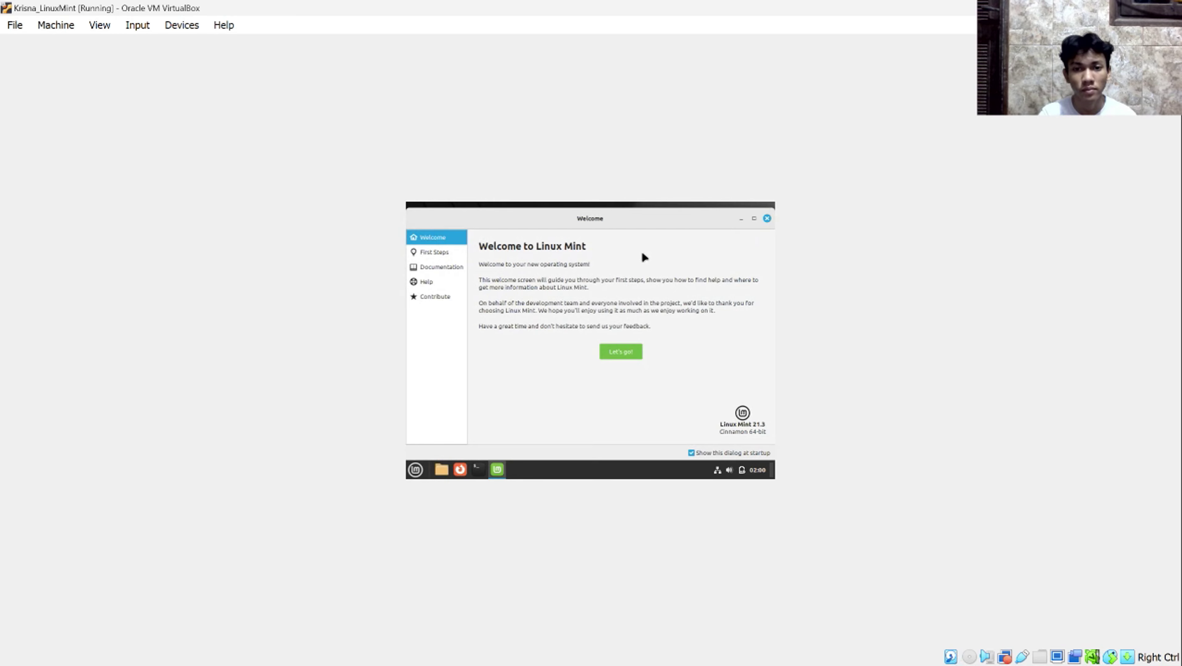
- Stop the Linux Mint Welcome dialog from showing at startup and close it
{"action": "left_click", "coordinate": [691, 453]}
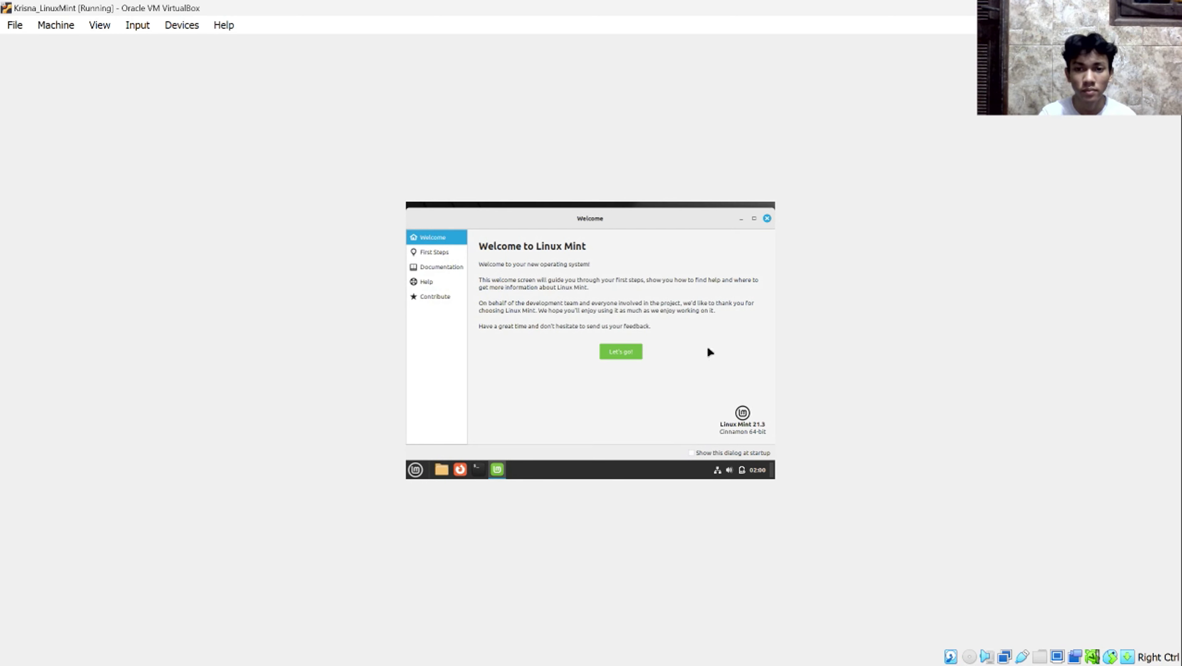
{"action": "left_click", "coordinate": [767, 218]}
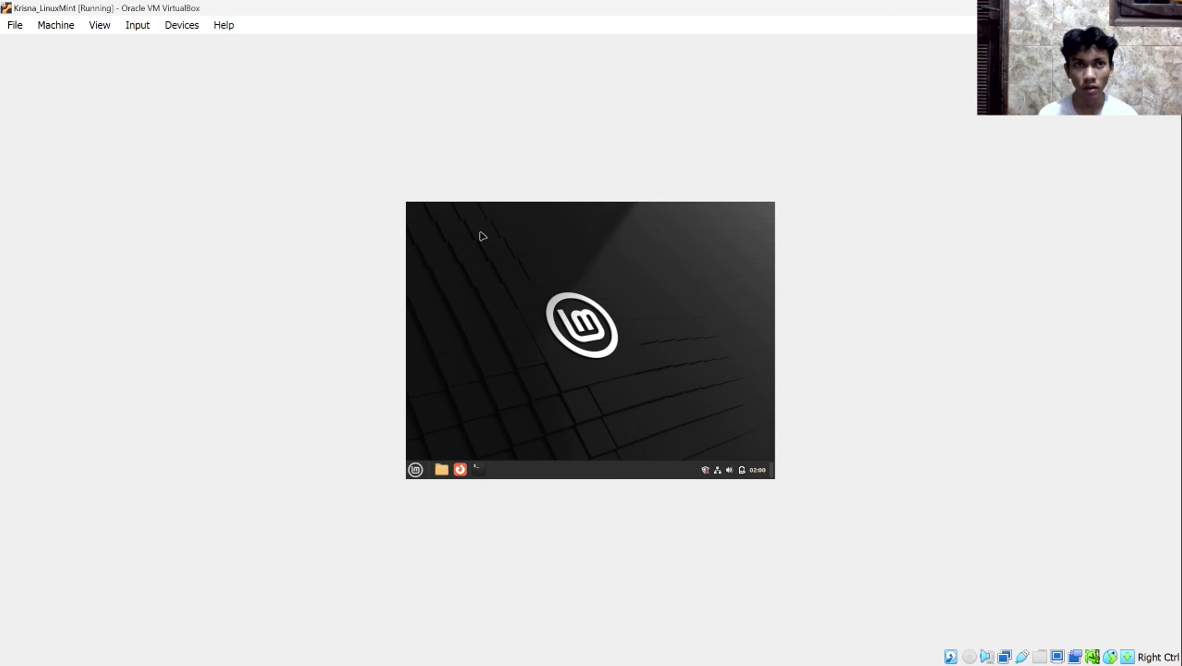
- Insert the Guest Additions CD image into the virtual machine and run the software on the medium
{"action": "left_click", "coordinate": [185, 32]}
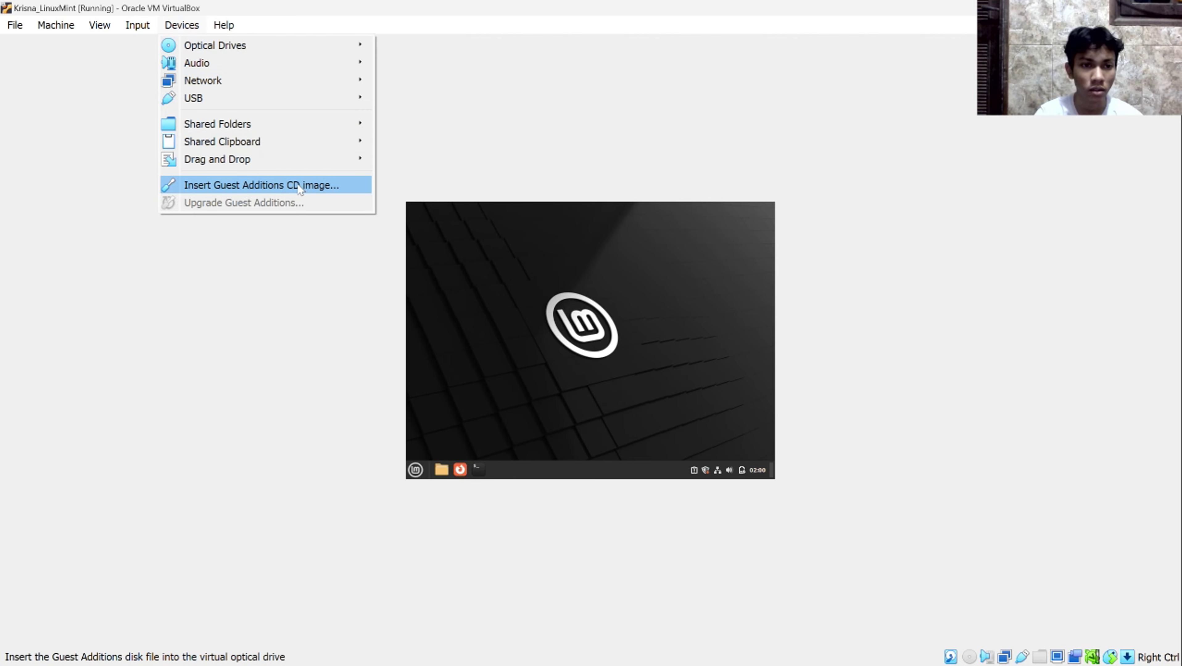
{"action": "left_click", "coordinate": [280, 185]}
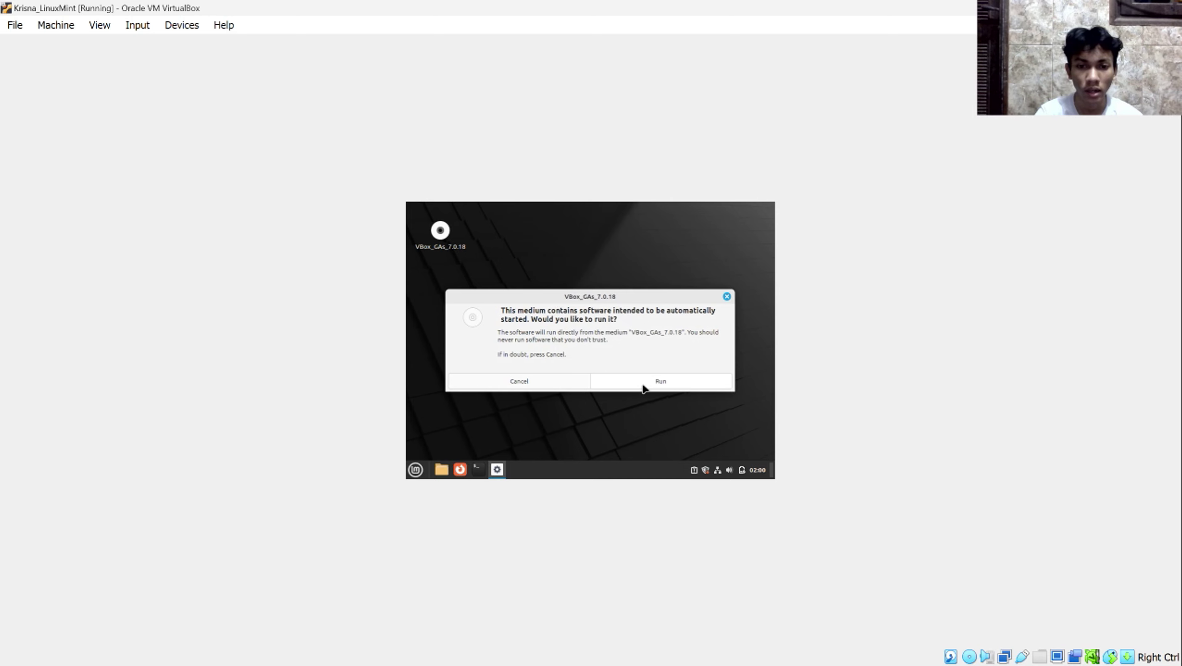
{"action": "left_click", "coordinate": [641, 385]}
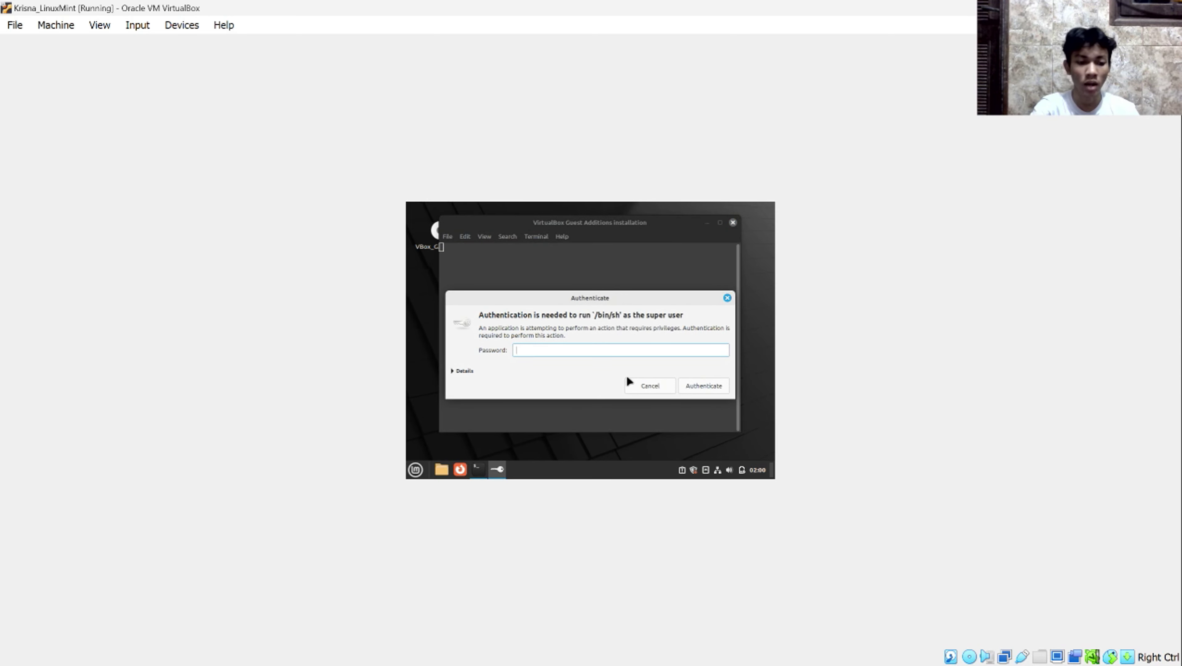
- Authenticate the Guest Additions installation with the account password and close the installer window when it finishes
{"action": "type", "text": "•"}
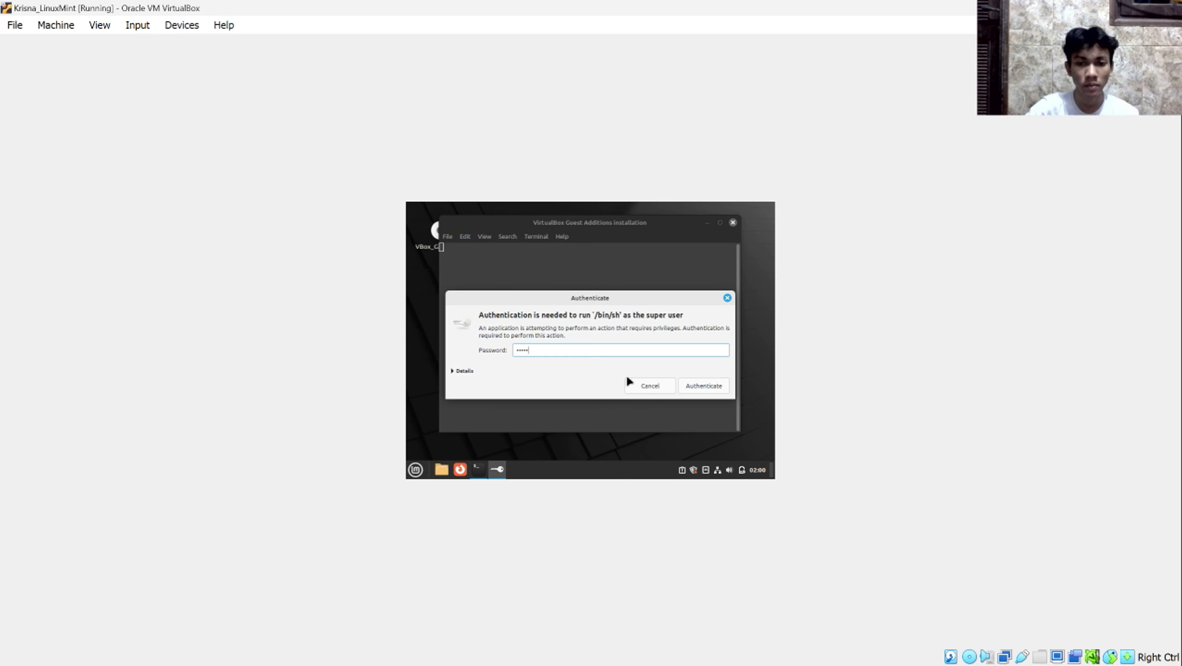
{"action": "type", "text": "••••"}
{"action": "left_click", "coordinate": [705, 388]}
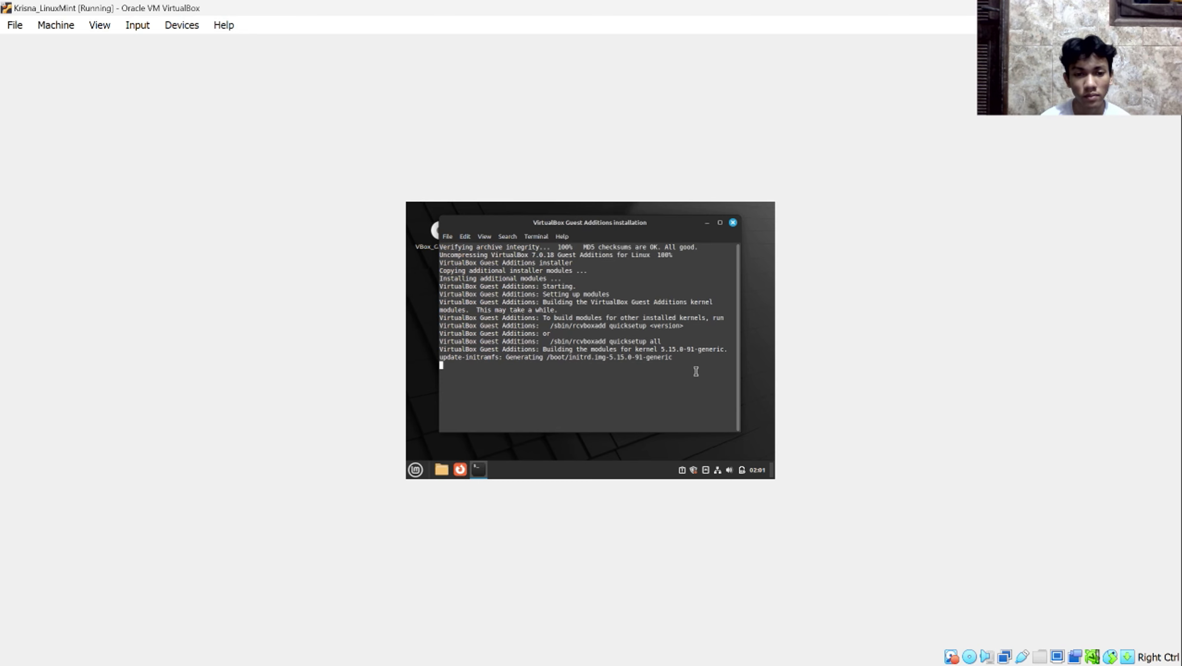
{"action": "key", "text": "Return"}
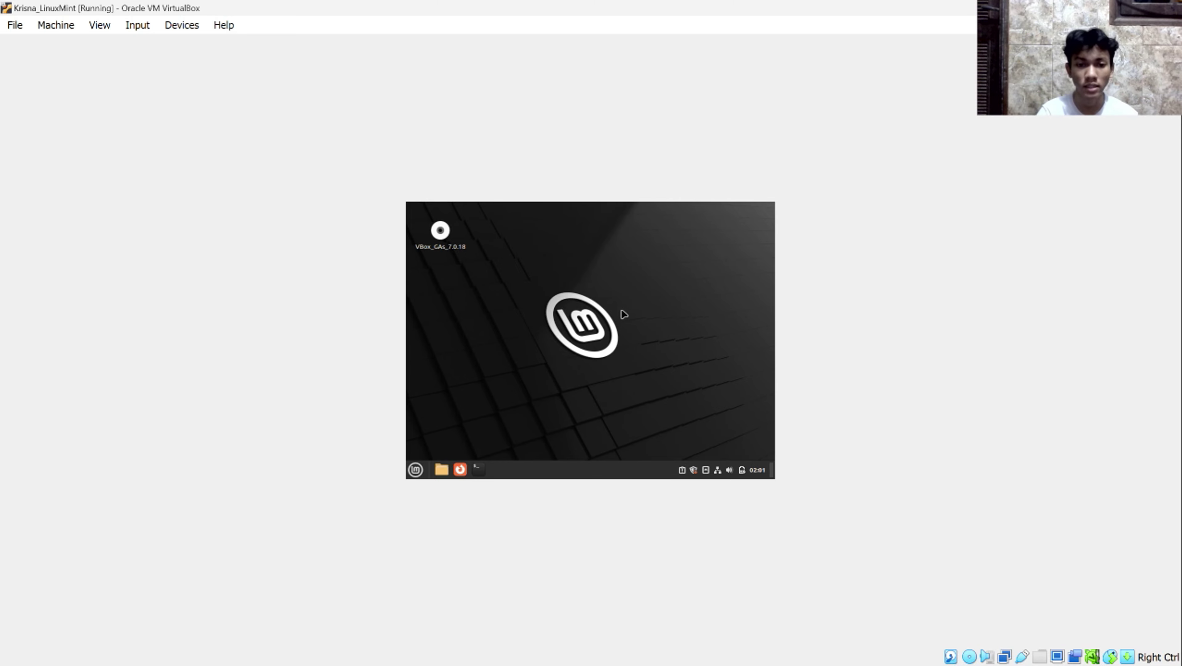
- Switch the virtual machine window to full-screen mode and accept the information message
{"action": "left_click", "coordinate": [100, 29]}
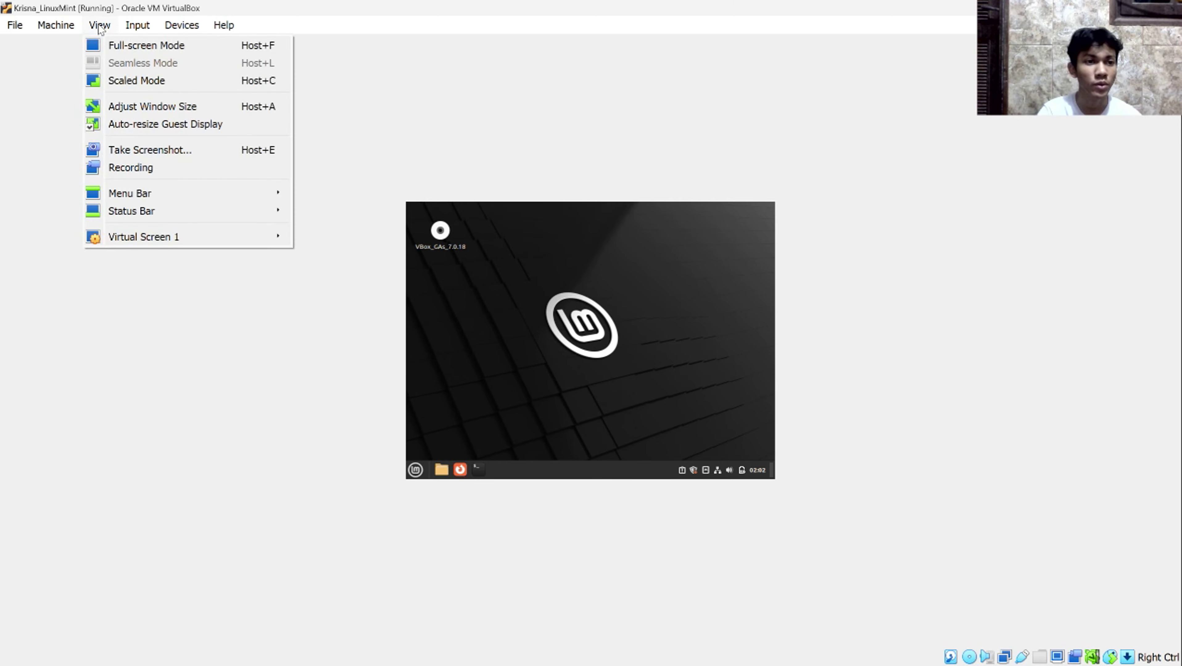
{"action": "left_click", "coordinate": [136, 49]}
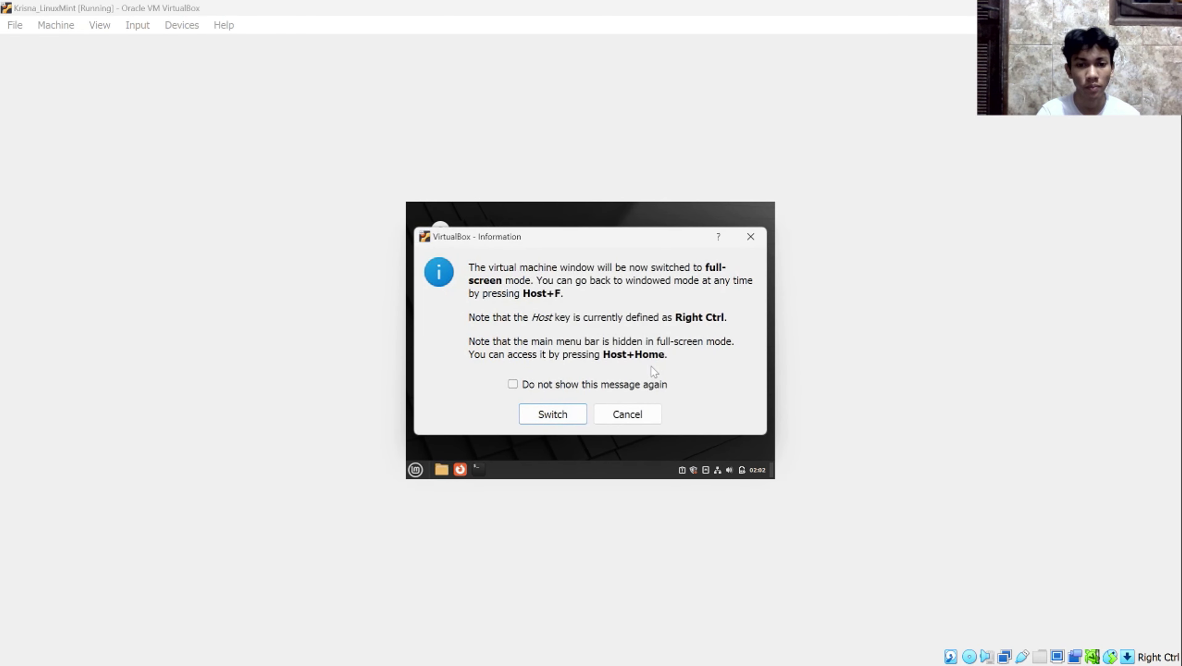
{"action": "left_click", "coordinate": [572, 415]}
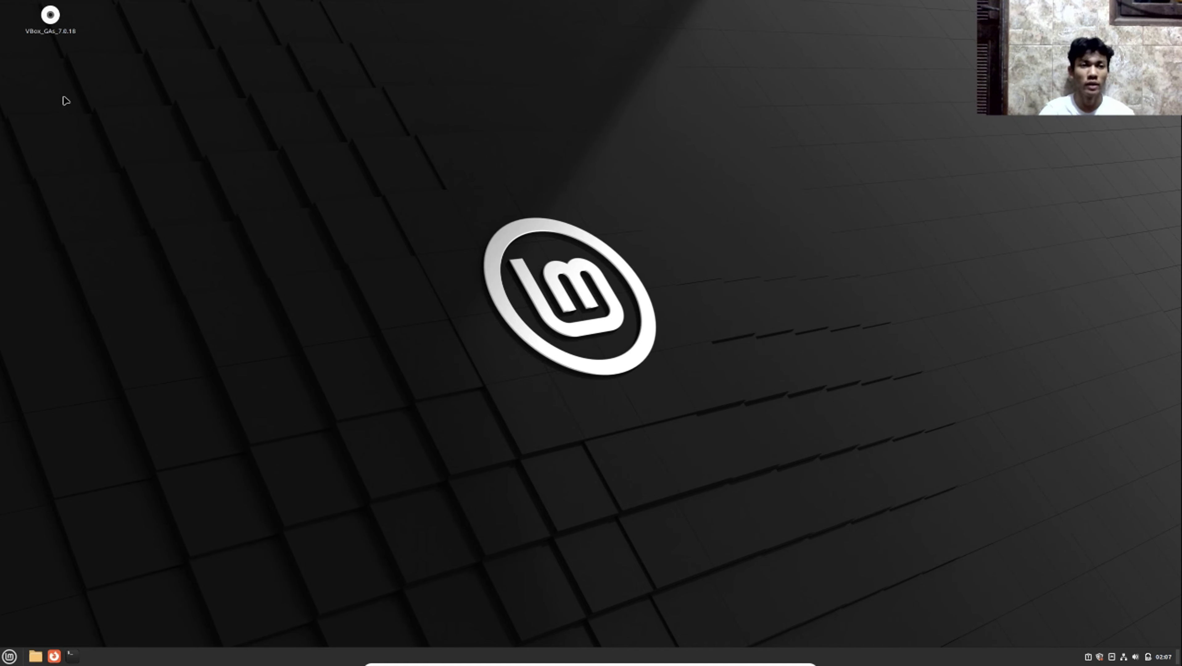
- Eject the VBox_GAs_7.0.18 disc from the Linux Mint desktop
{"action": "left_click_drag", "start_coordinate": [67, 71], "coordinate": [57, 20]}
{"action": "right_click", "coordinate": [55, 15]}
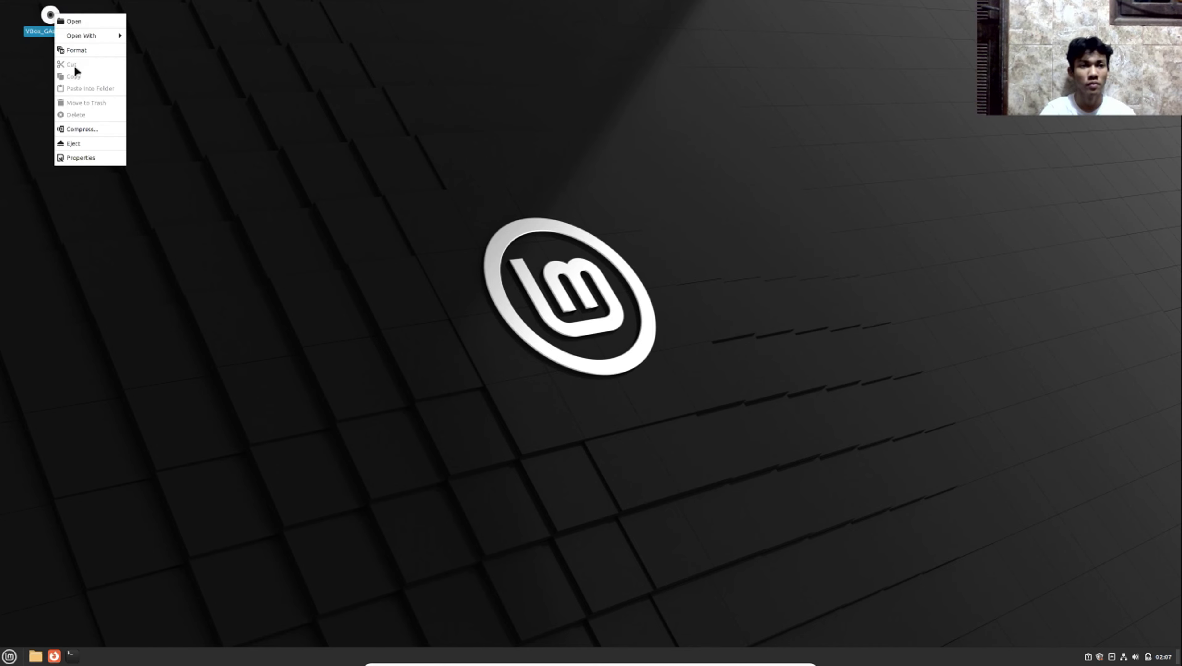
{"action": "left_click", "coordinate": [96, 145]}
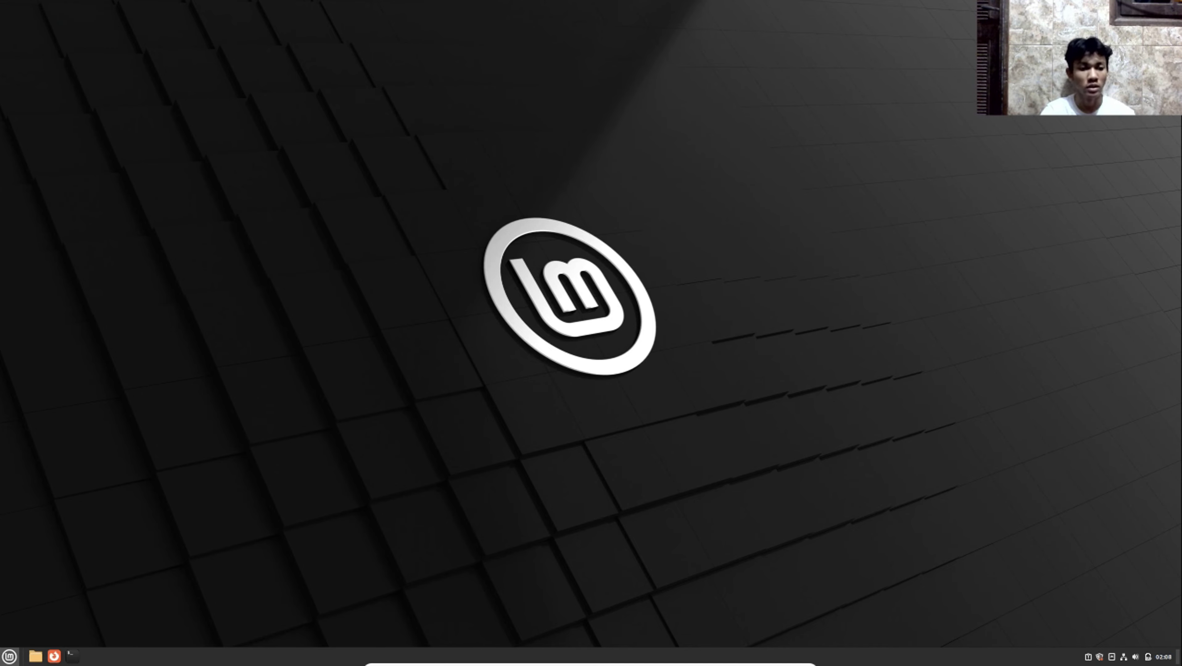
- Open the Linux Mint application menu and resize it to be taller
{"action": "left_click", "coordinate": [9, 658]}
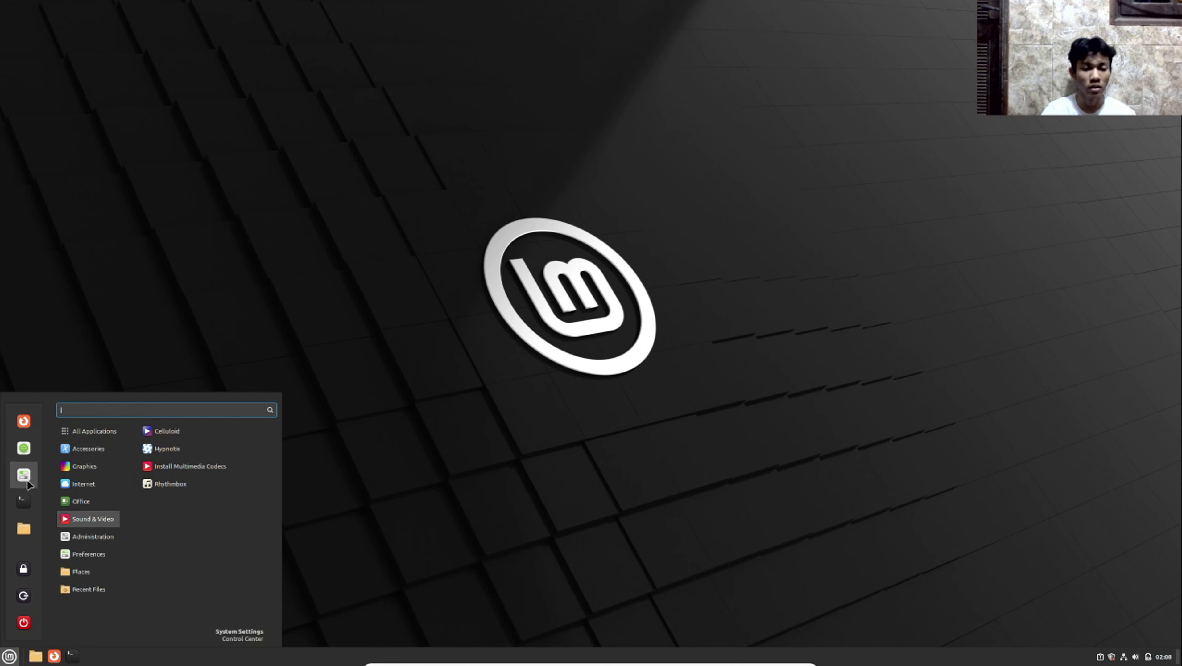
{"action": "mouse_move", "coordinate": [84, 466]}
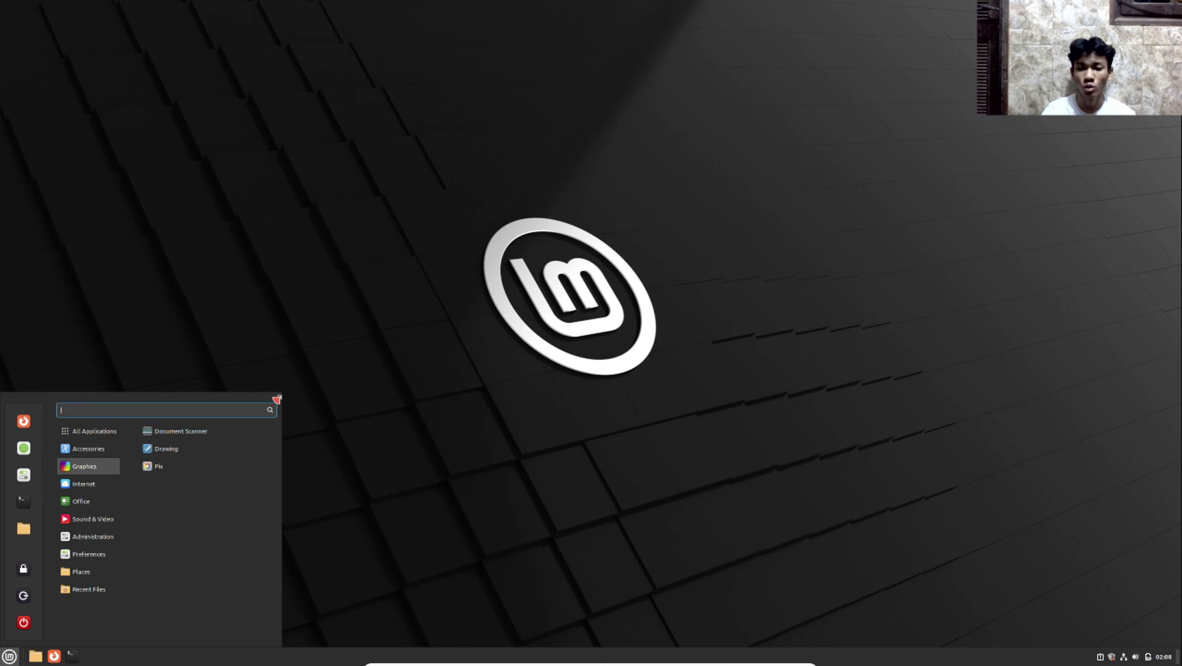
{"action": "mouse_move", "coordinate": [276, 398]}
{"action": "left_mouse_down"}
{"action": "mouse_move", "coordinate": [356, 235]}
{"action": "mouse_move", "coordinate": [256, 400]}
{"action": "left_mouse_up"}
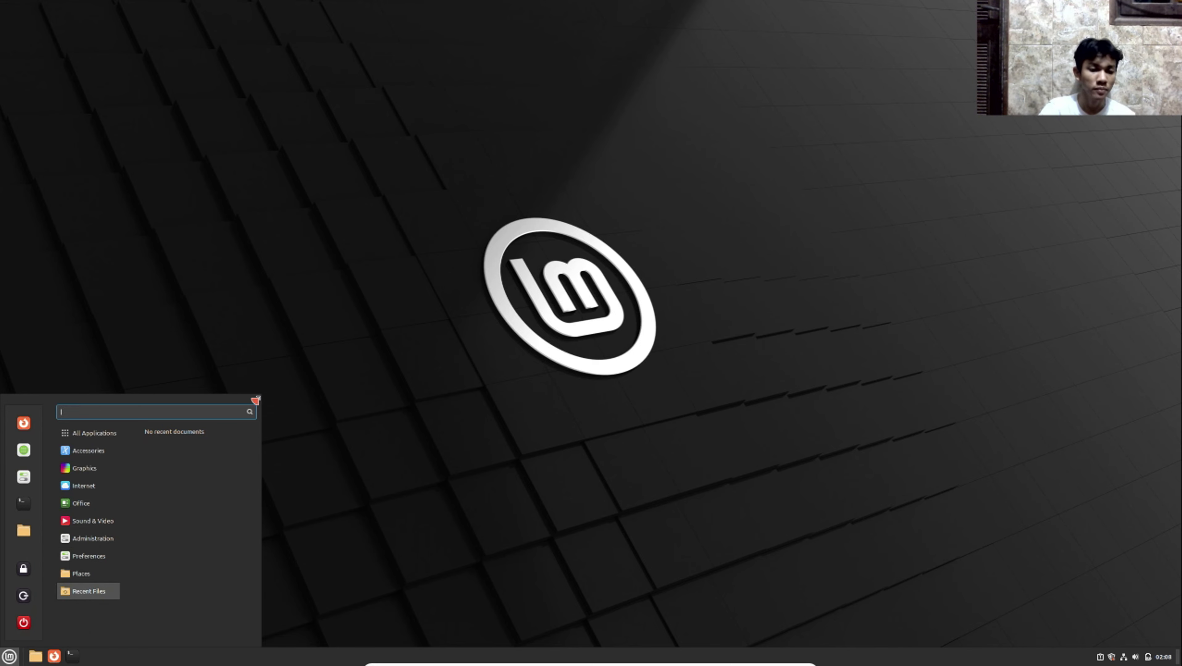
{"action": "left_click_drag", "start_coordinate": [256, 401], "coordinate": [317, 324]}
{"action": "left_click_drag", "start_coordinate": [243, 404], "coordinate": [281, 325]}
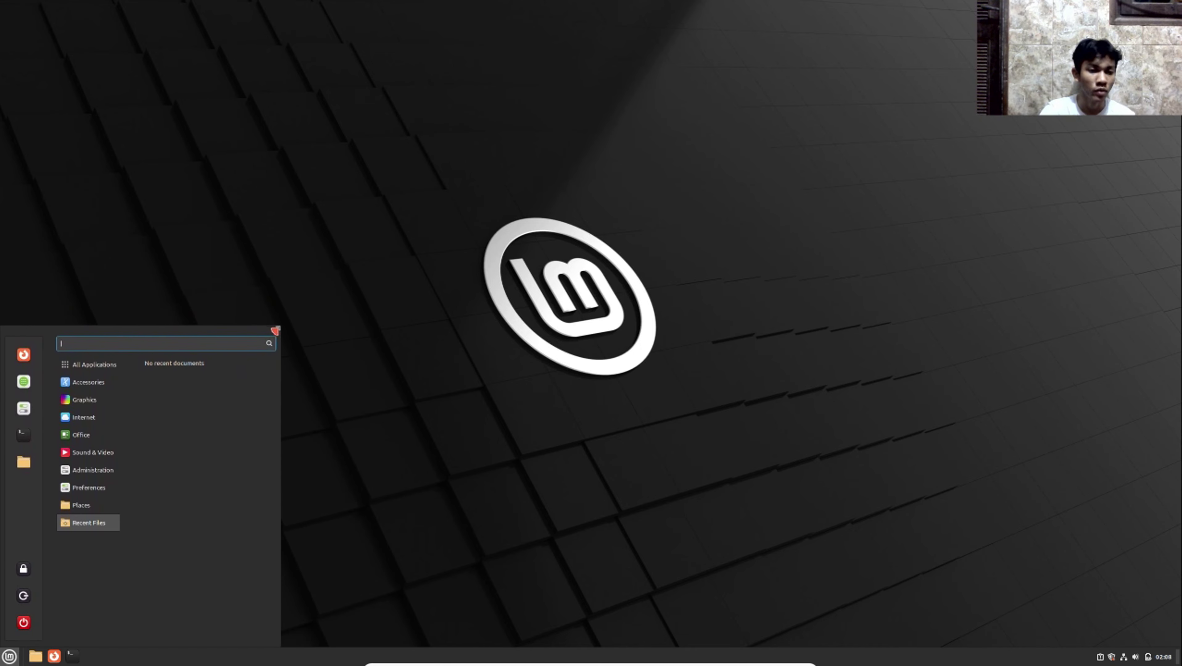
- Look through the menu's All Applications list and the Office and Sound & Video categories, and close the menu
{"action": "mouse_move", "coordinate": [71, 369]}
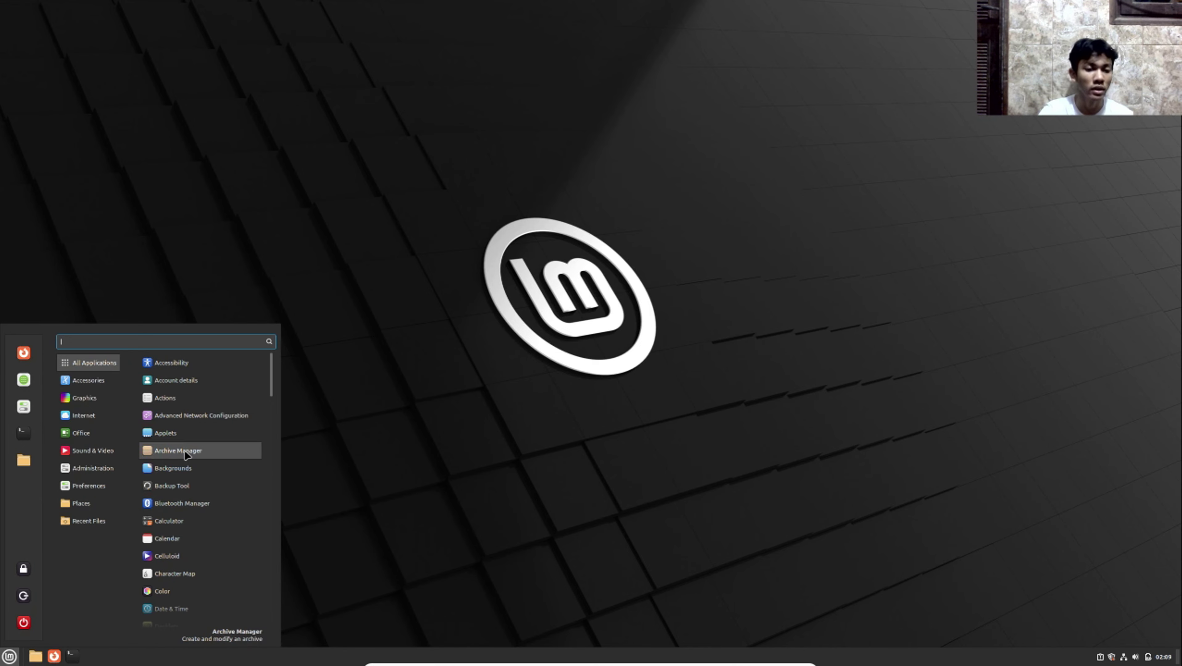
{"action": "scroll", "coordinate": [187, 455], "scroll_direction": "down", "scroll_amount": 1}
{"action": "scroll", "coordinate": [186, 455], "scroll_direction": "up", "scroll_amount": 1}
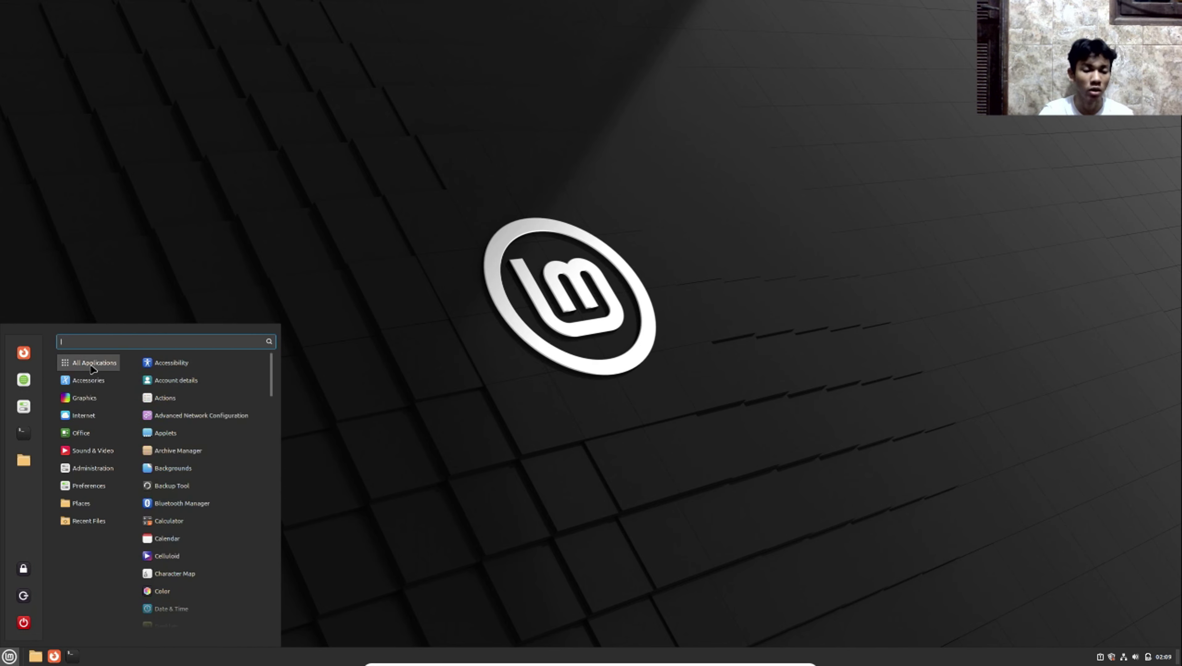
{"action": "scroll", "coordinate": [205, 472], "scroll_direction": "down", "scroll_amount": 6}
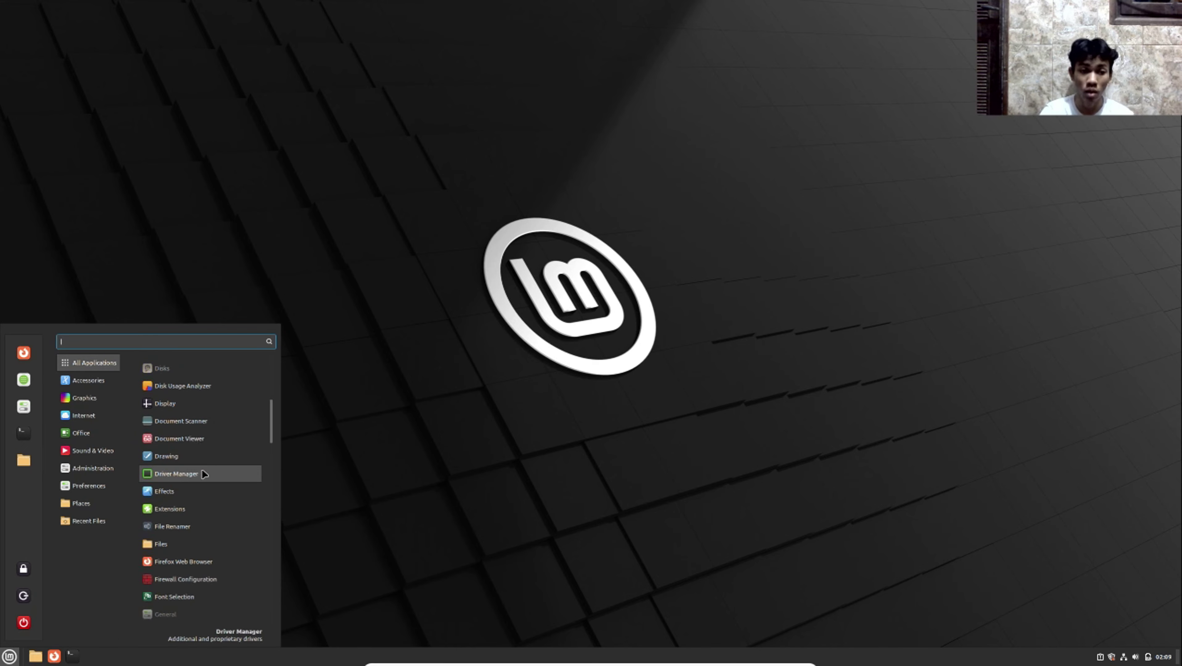
{"action": "scroll", "coordinate": [202, 470], "scroll_direction": "down", "scroll_amount": 3}
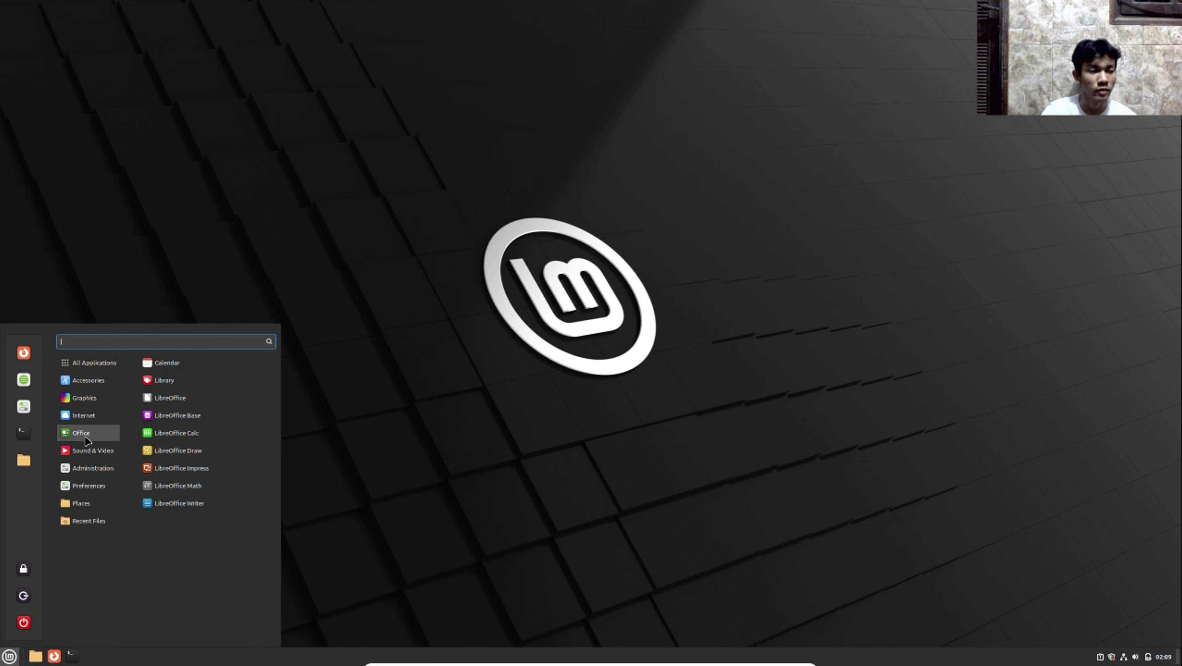
{"action": "mouse_move", "coordinate": [83, 441]}
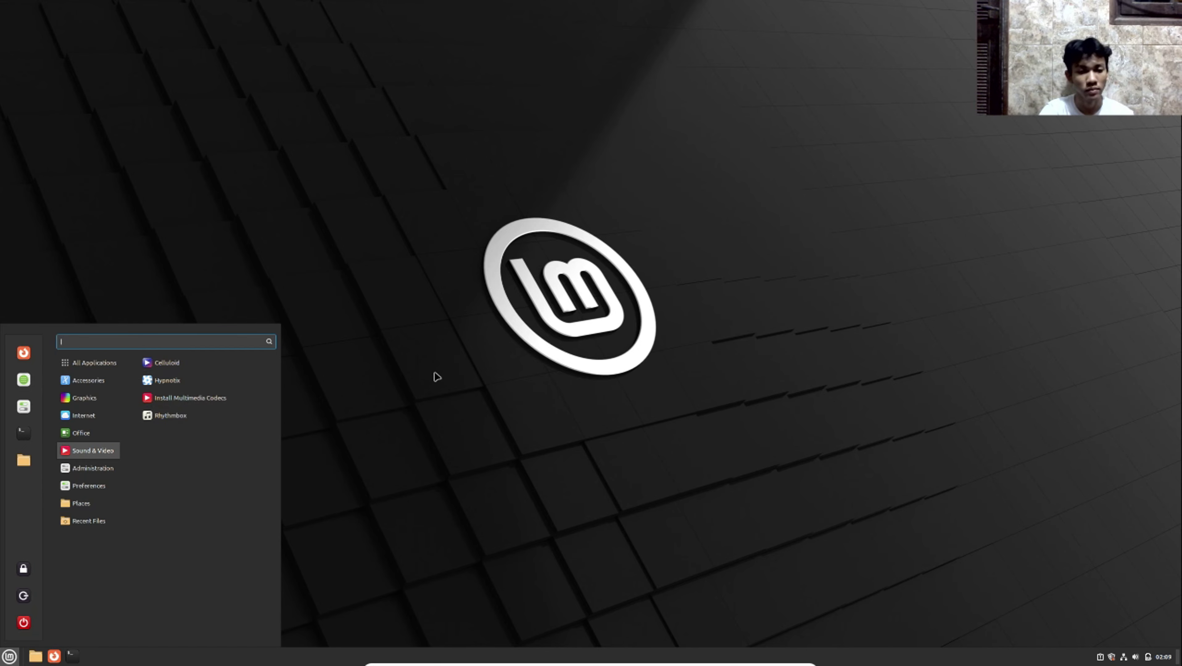
{"action": "left_click", "coordinate": [378, 441]}
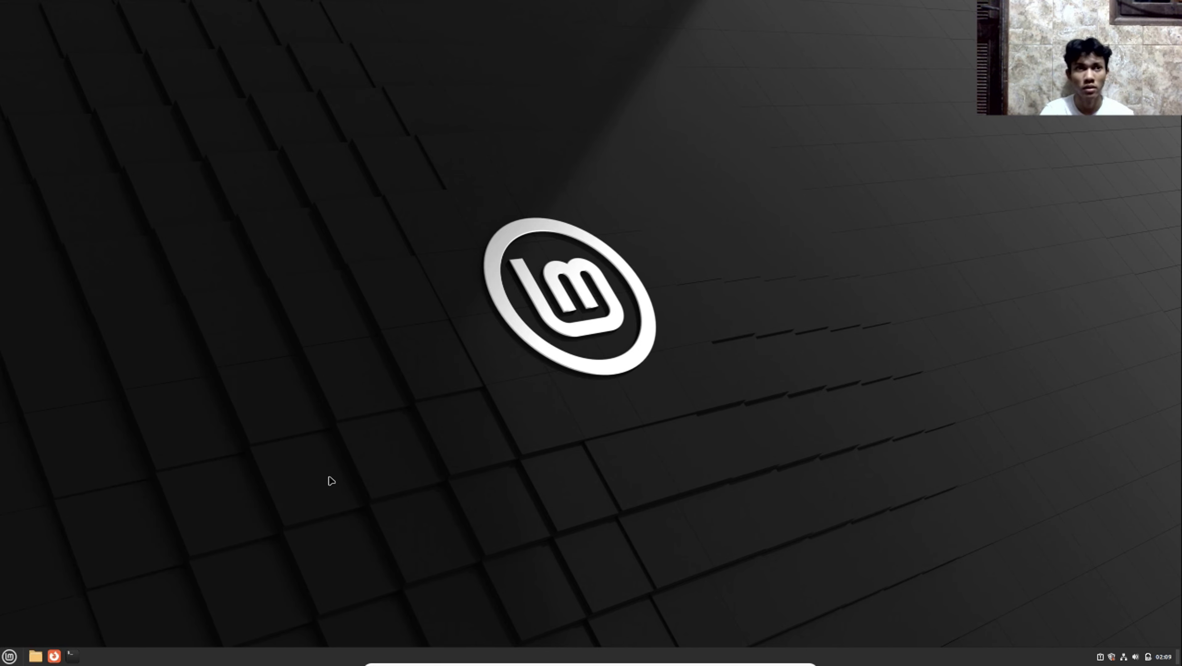
- Increase the desktop panel's height to the maximum in its settings and close them
{"action": "right_click", "coordinate": [154, 661]}
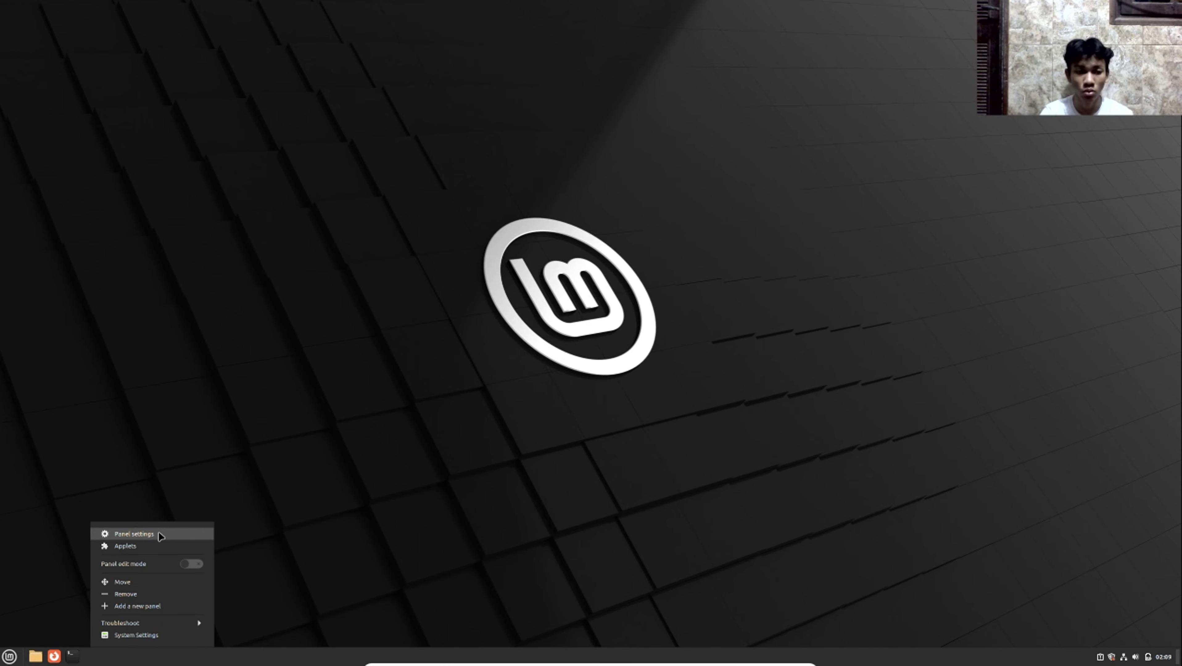
{"action": "left_click", "coordinate": [160, 534]}
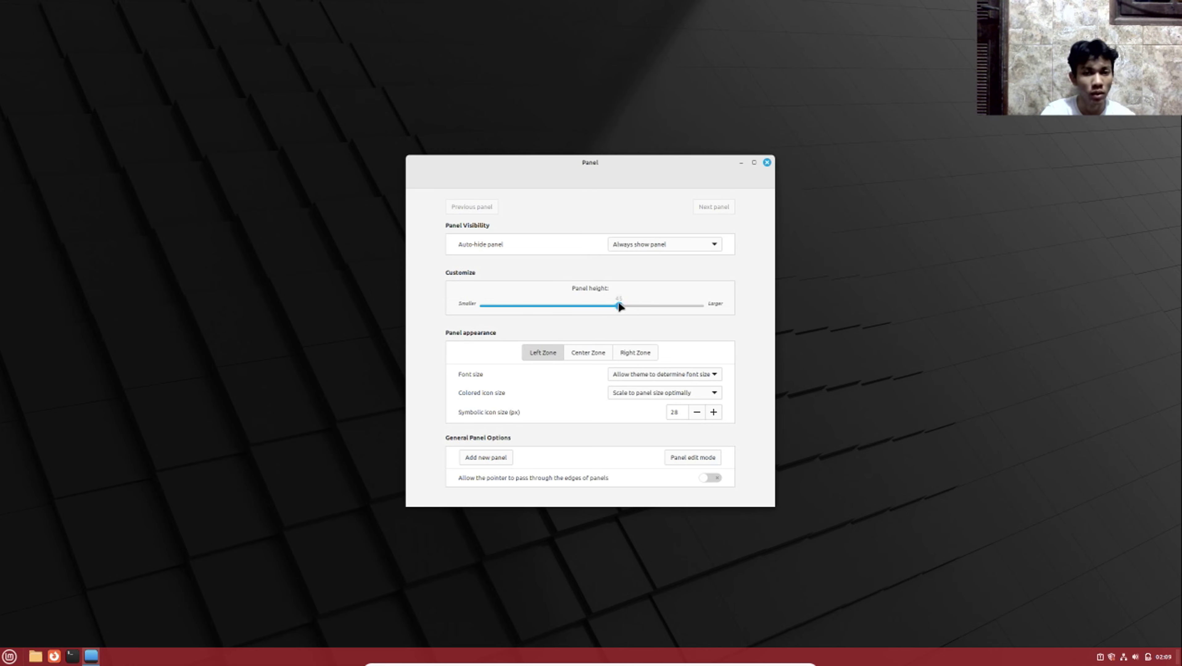
{"action": "left_click_drag", "start_coordinate": [697, 298], "coordinate": [726, 295]}
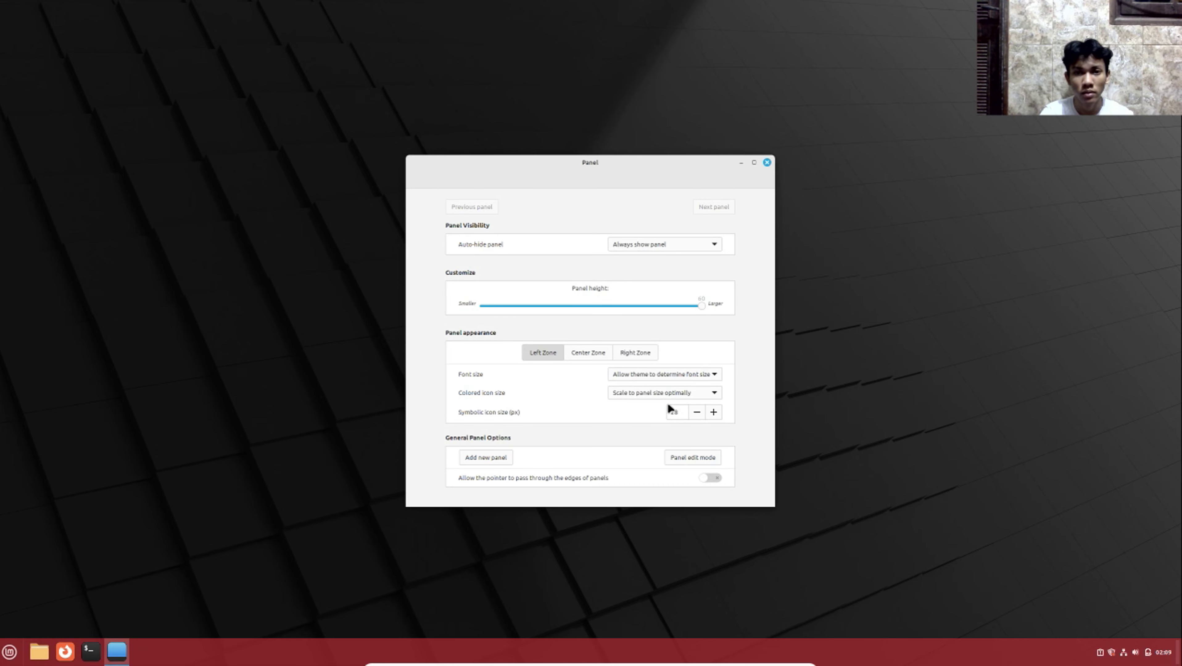
{"action": "left_click", "coordinate": [767, 162]}
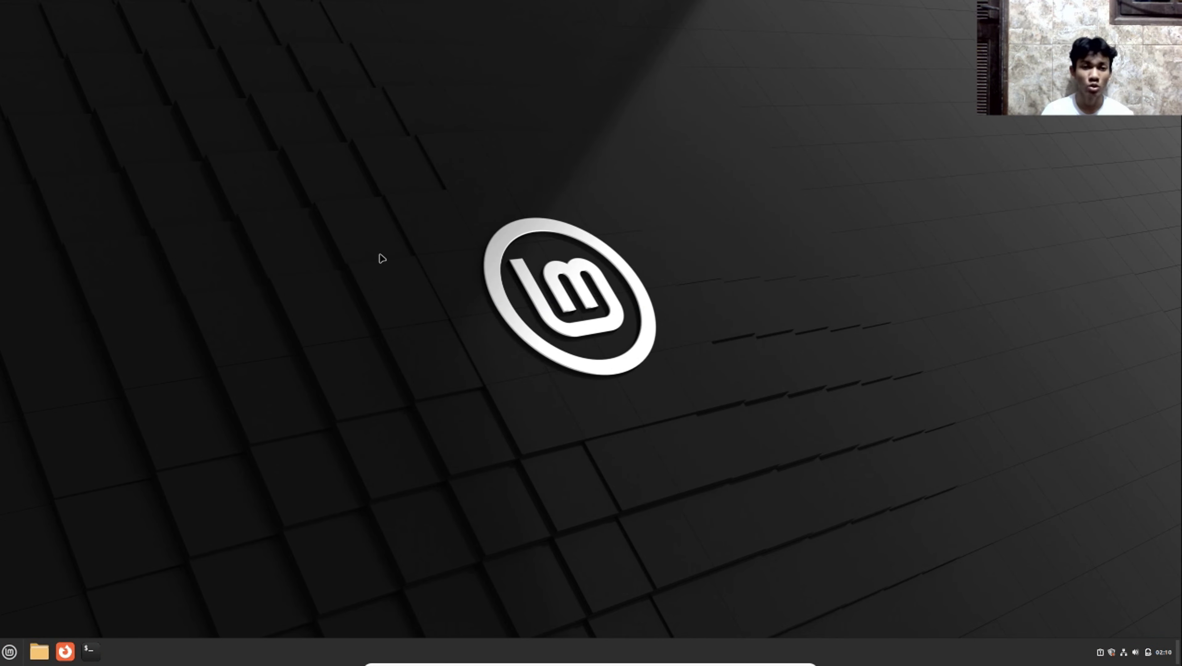
- Browse the background collections, set the Slovenia picture from Virginia as the desktop background, and close the Backgrounds window
{"action": "right_click", "coordinate": [386, 228]}
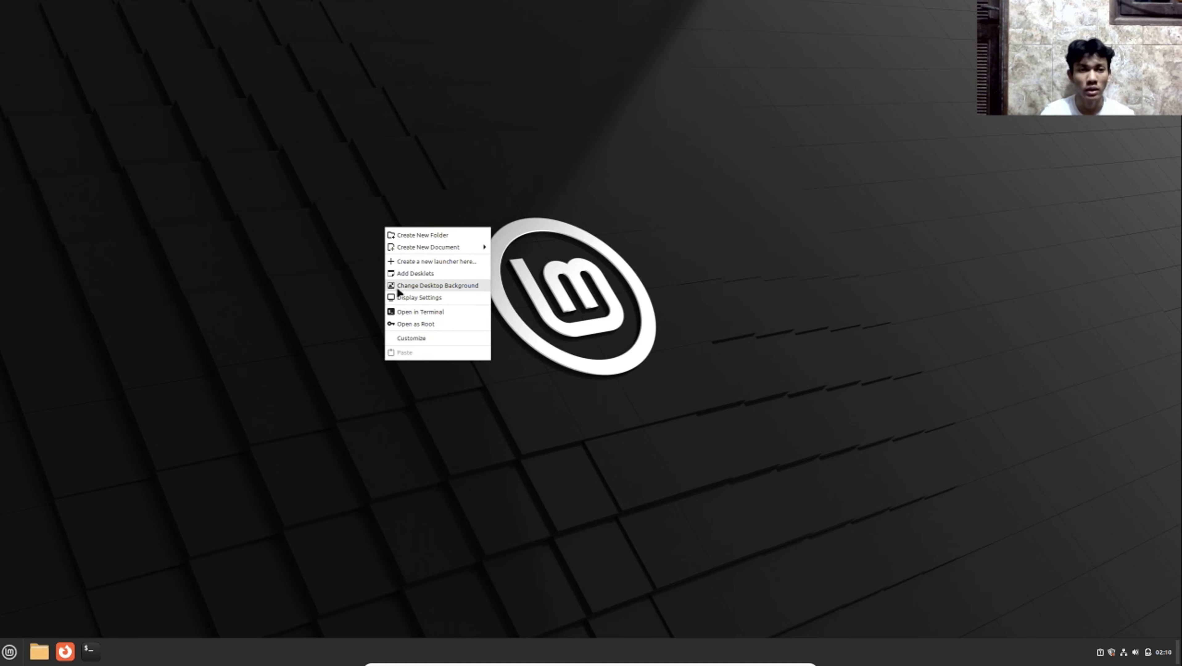
{"action": "left_click", "coordinate": [437, 286]}
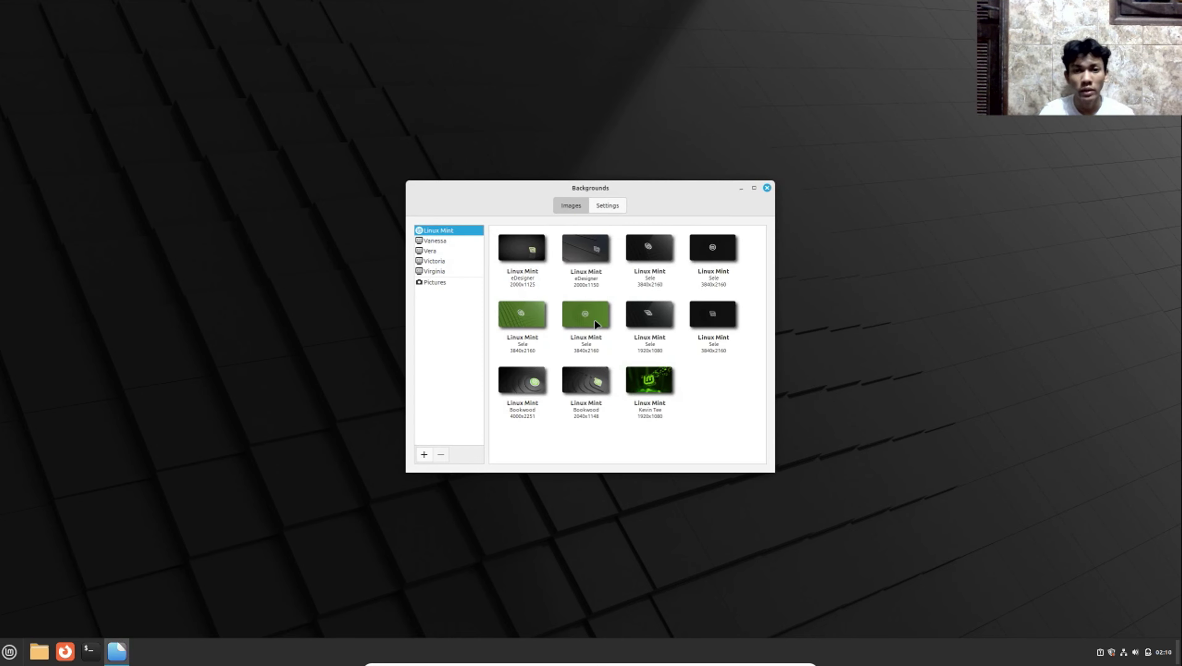
{"action": "left_click", "coordinate": [442, 240]}
{"action": "left_click", "coordinate": [451, 251]}
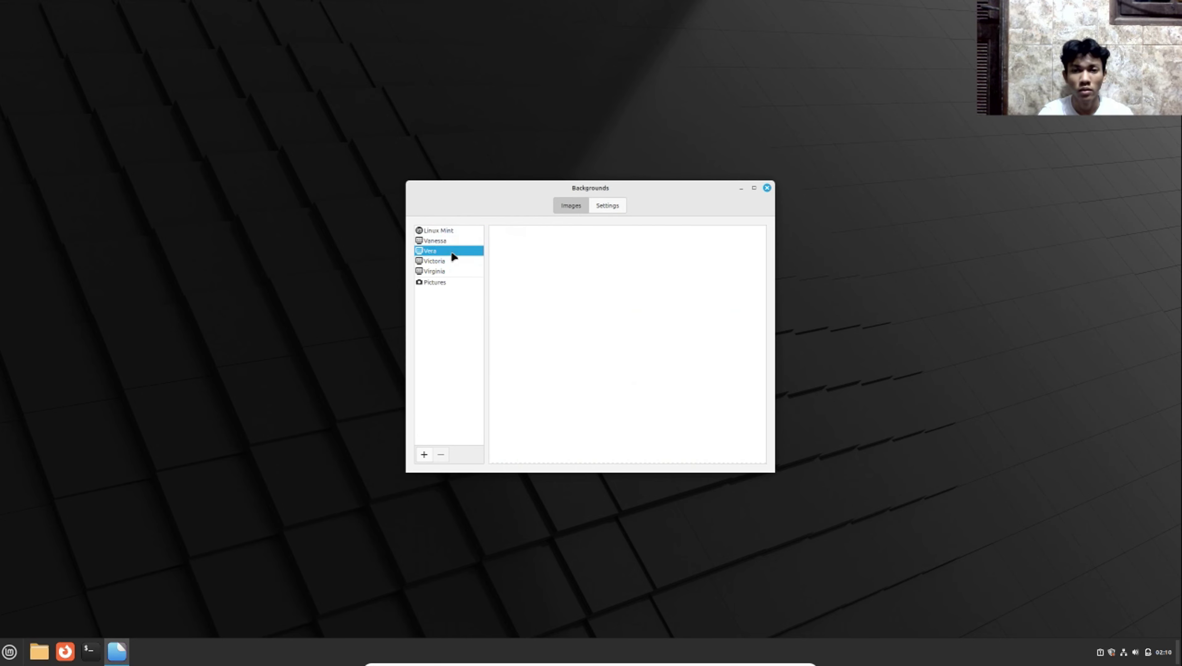
{"action": "scroll", "coordinate": [592, 363], "scroll_direction": "down", "scroll_amount": 10}
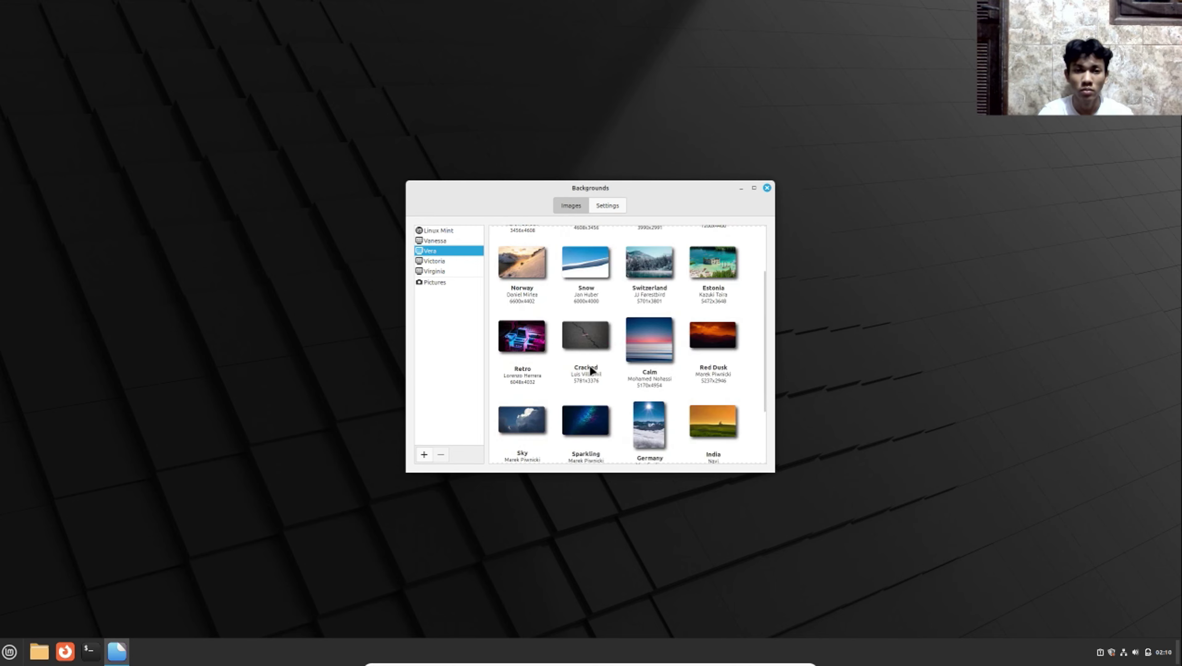
{"action": "left_click", "coordinate": [440, 270]}
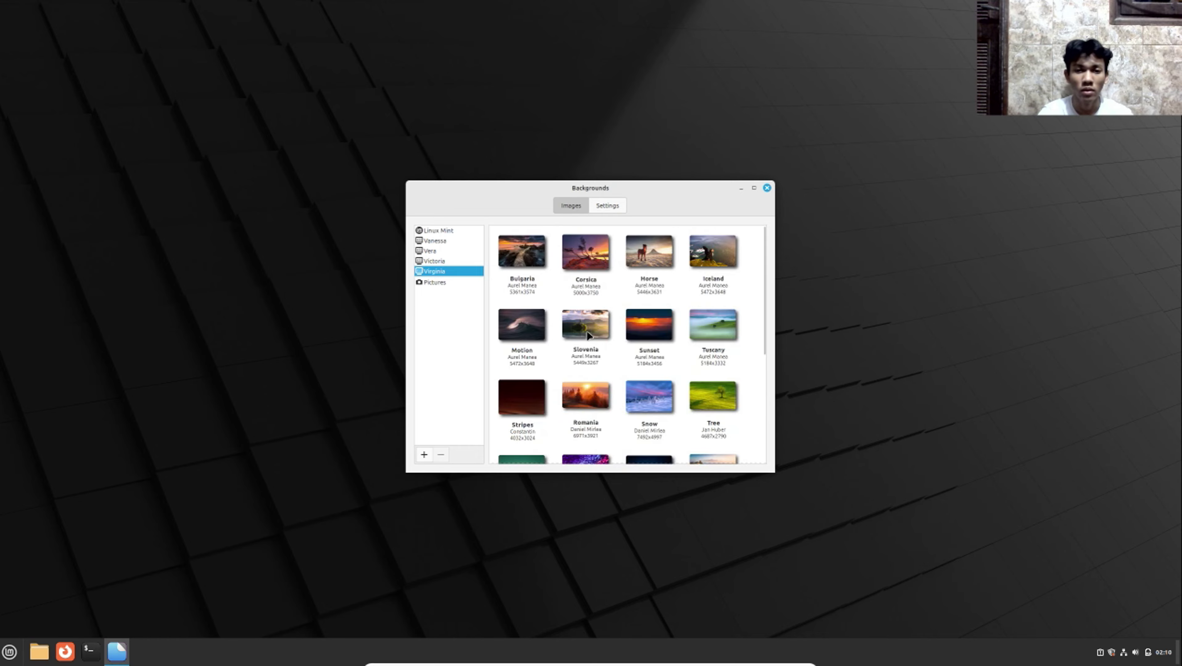
{"action": "scroll", "coordinate": [570, 345], "scroll_direction": "down", "scroll_amount": 1}
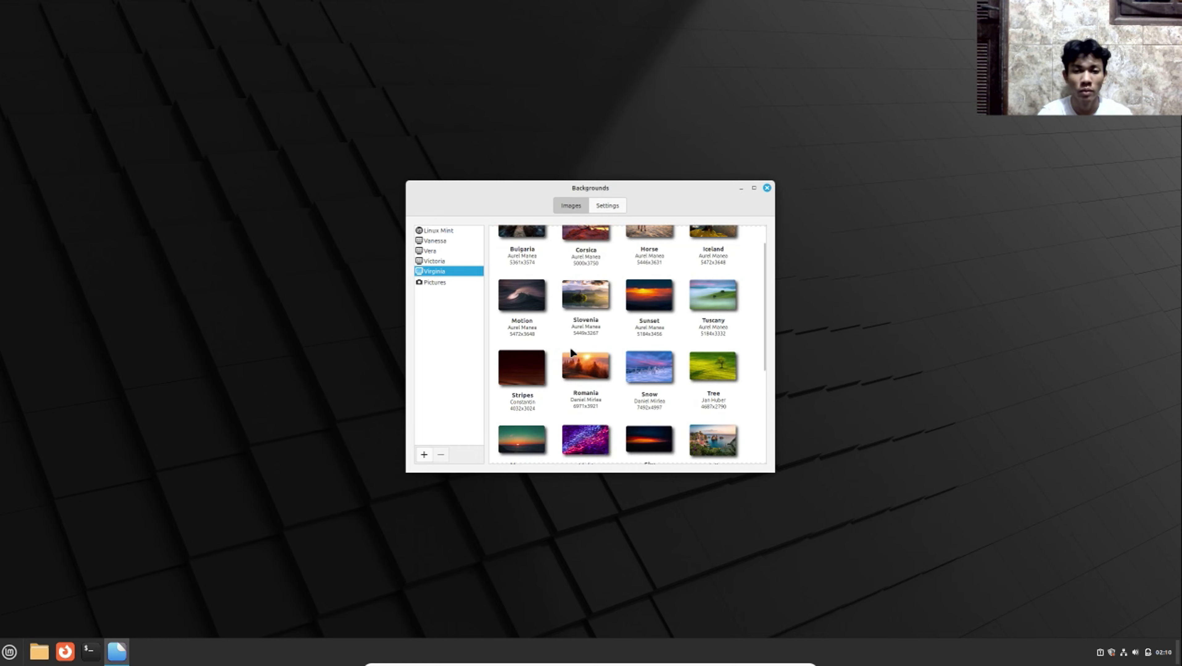
{"action": "left_click", "coordinate": [588, 293]}
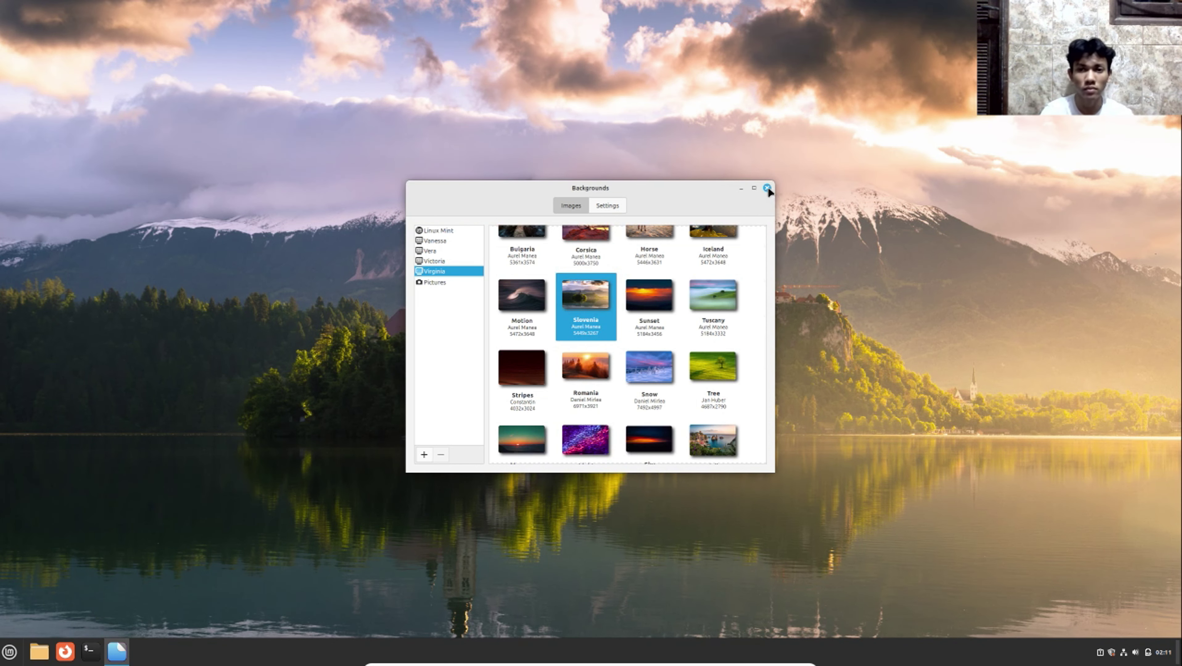
{"action": "left_click", "coordinate": [767, 188]}
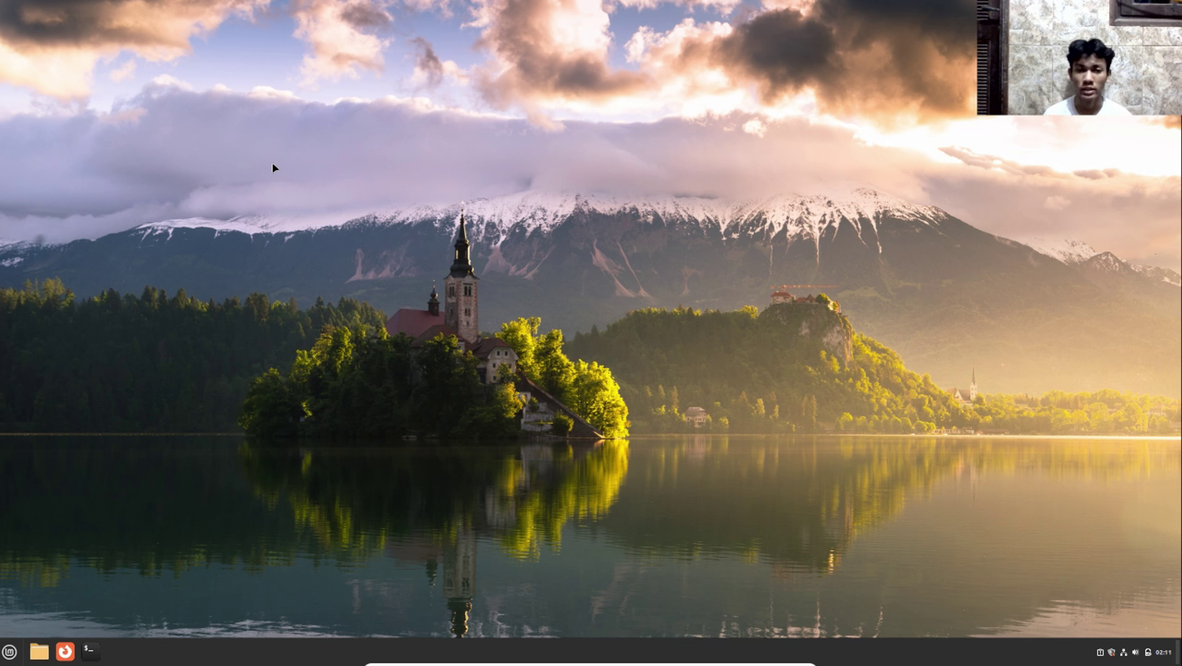
- Create a desktop folder named "tes" and change its icon to the dark grey colour with the red accent
{"action": "right_click", "coordinate": [110, 99]}
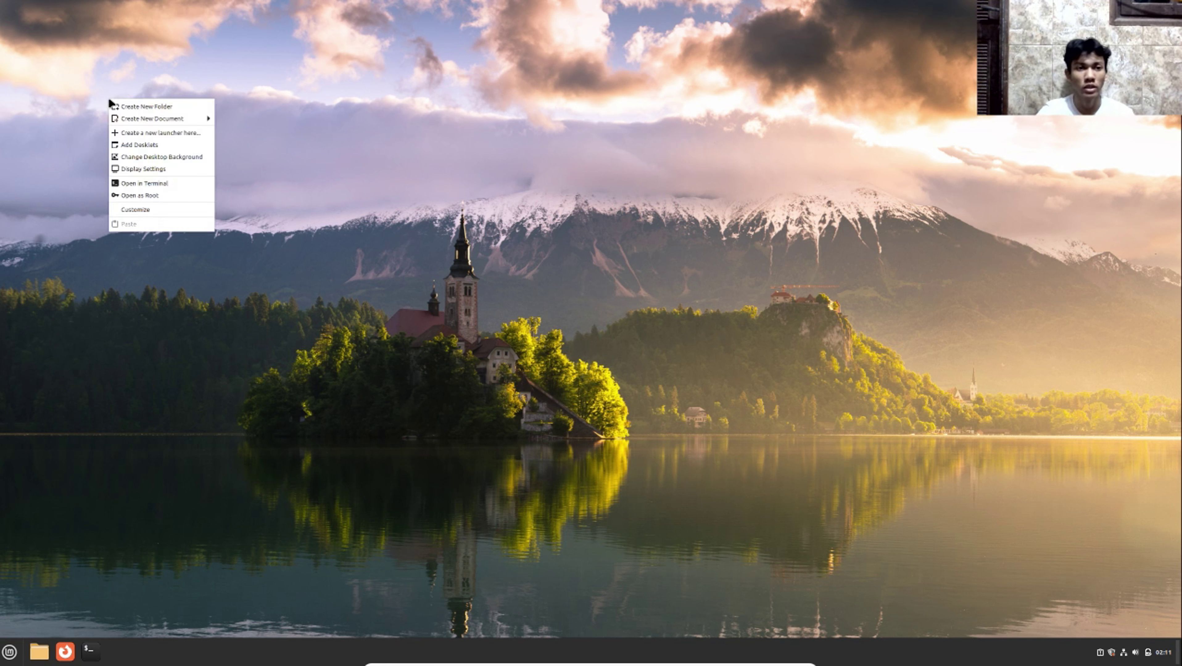
{"action": "left_click", "coordinate": [163, 105]}
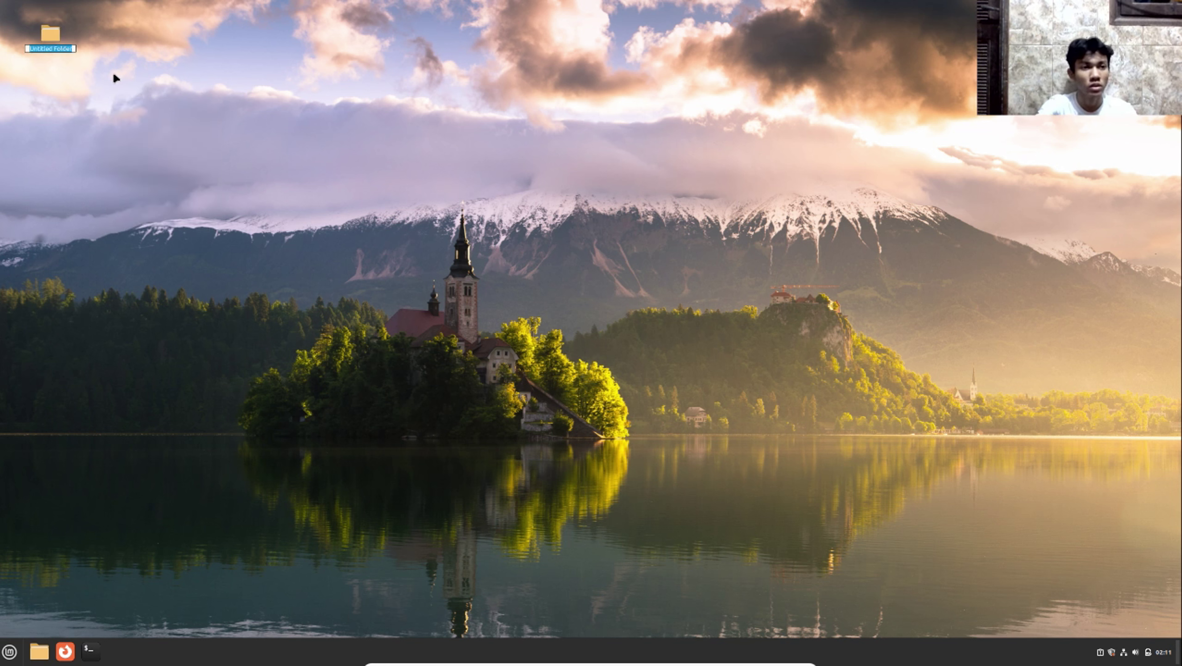
{"action": "type", "text": "tes"}
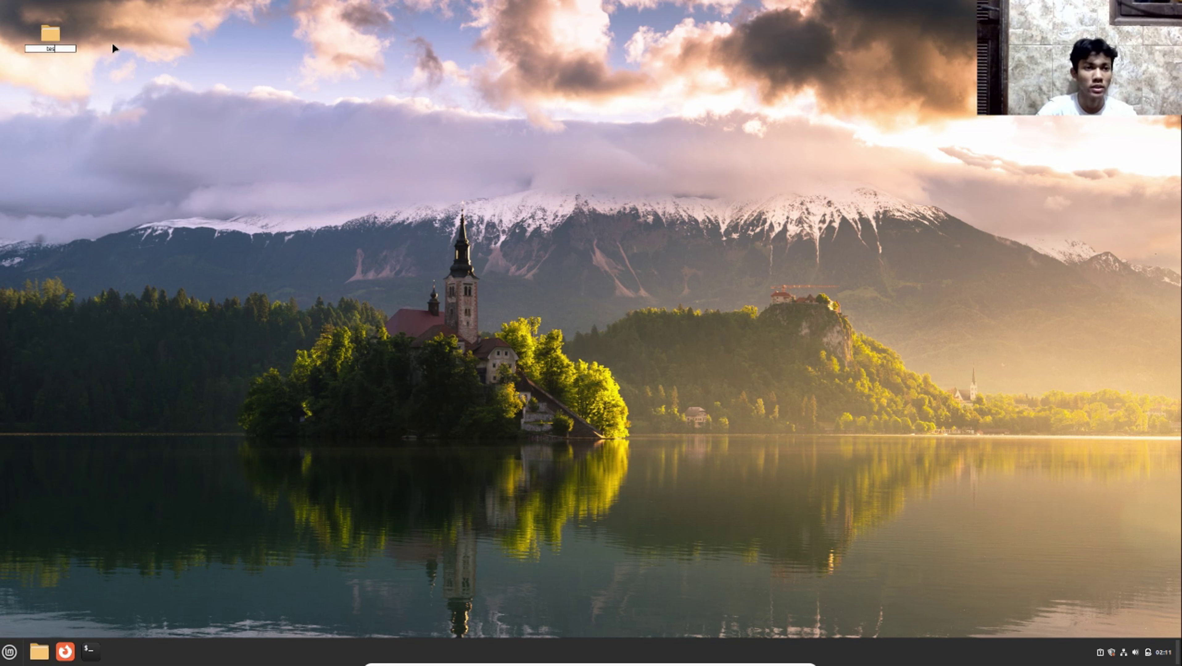
{"action": "key", "text": "Return"}
{"action": "right_click", "coordinate": [50, 41]}
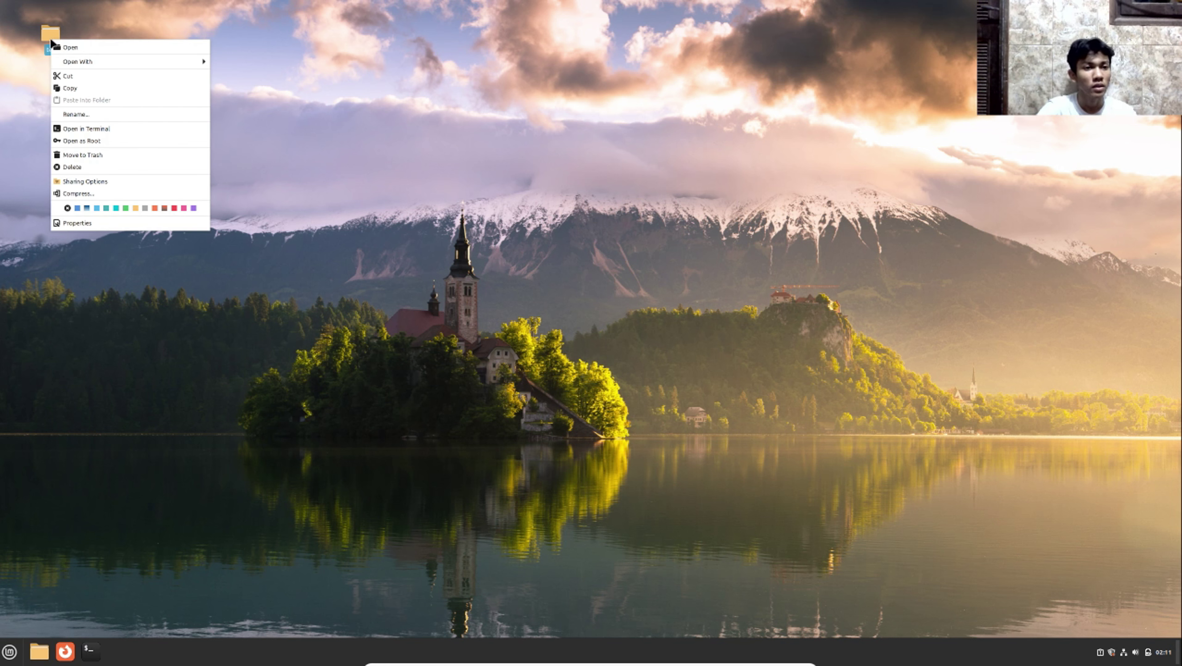
{"action": "left_click", "coordinate": [164, 208]}
{"action": "left_click", "coordinate": [158, 103]}
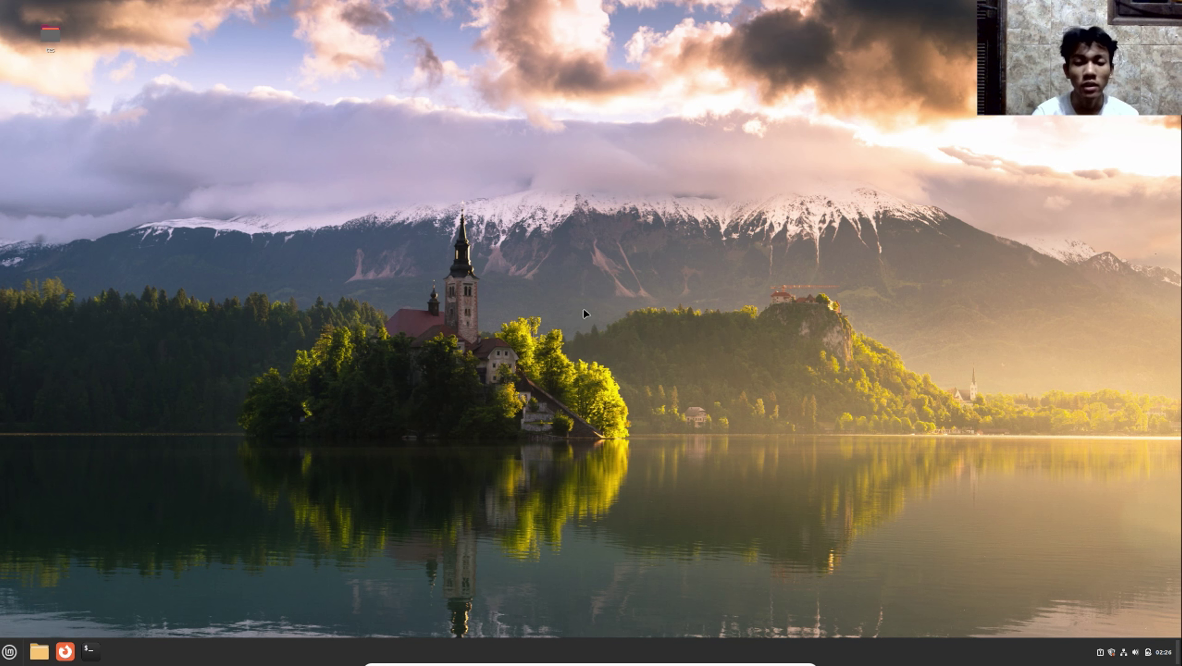
- Open the desktop layout customization, try the Larger and Smaller icon sizes, set the icon size to Large, and close the settings
{"action": "right_click", "coordinate": [561, 288]}
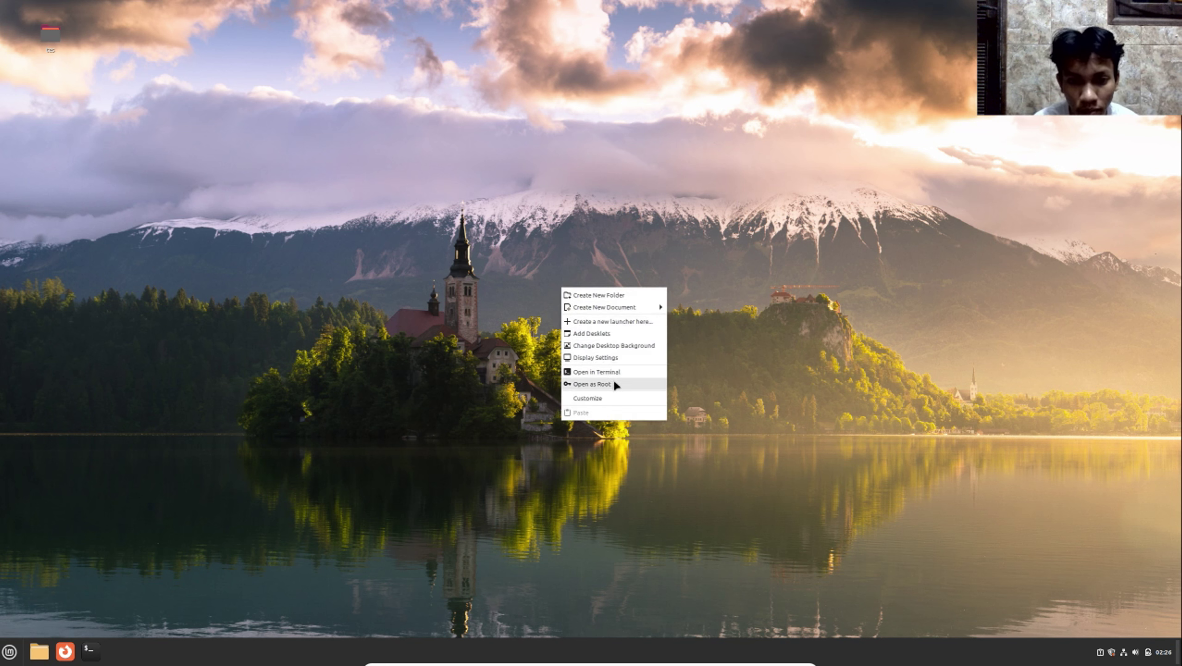
{"action": "left_click", "coordinate": [616, 398]}
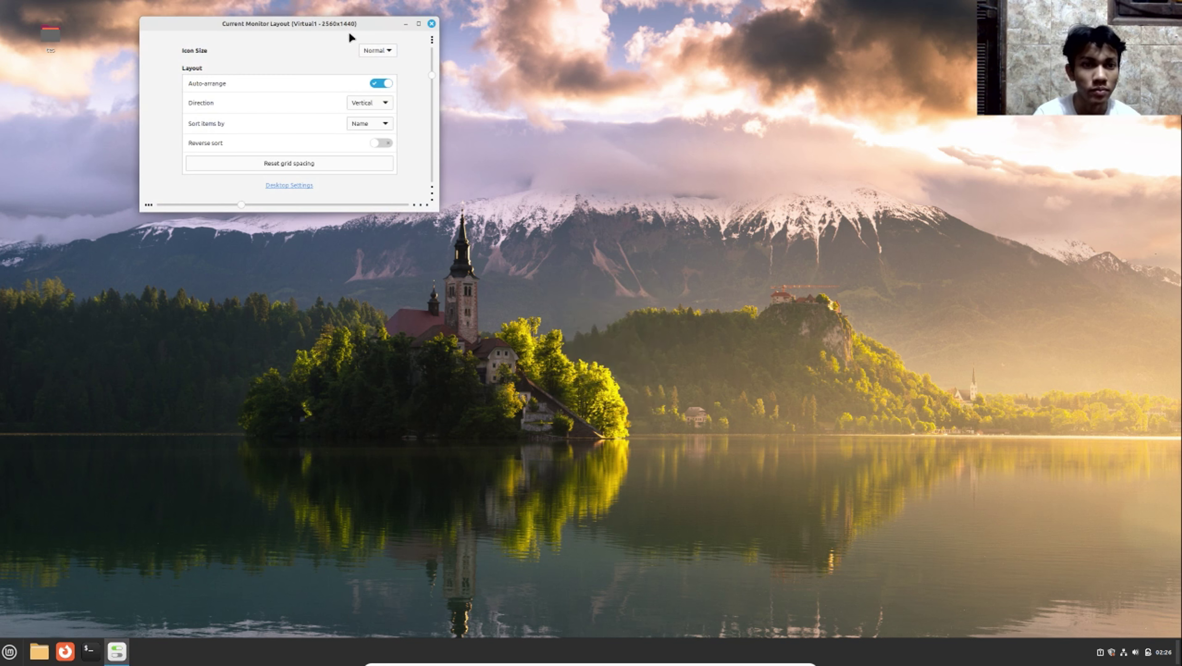
{"action": "left_click", "coordinate": [378, 50]}
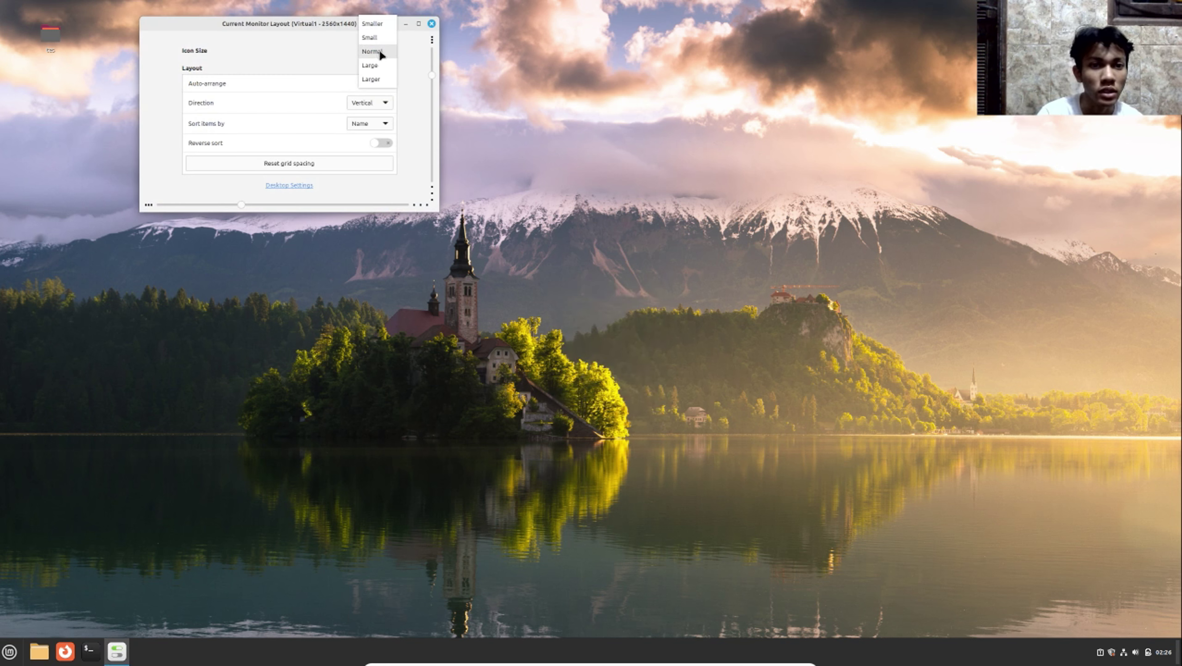
{"action": "left_click", "coordinate": [385, 67]}
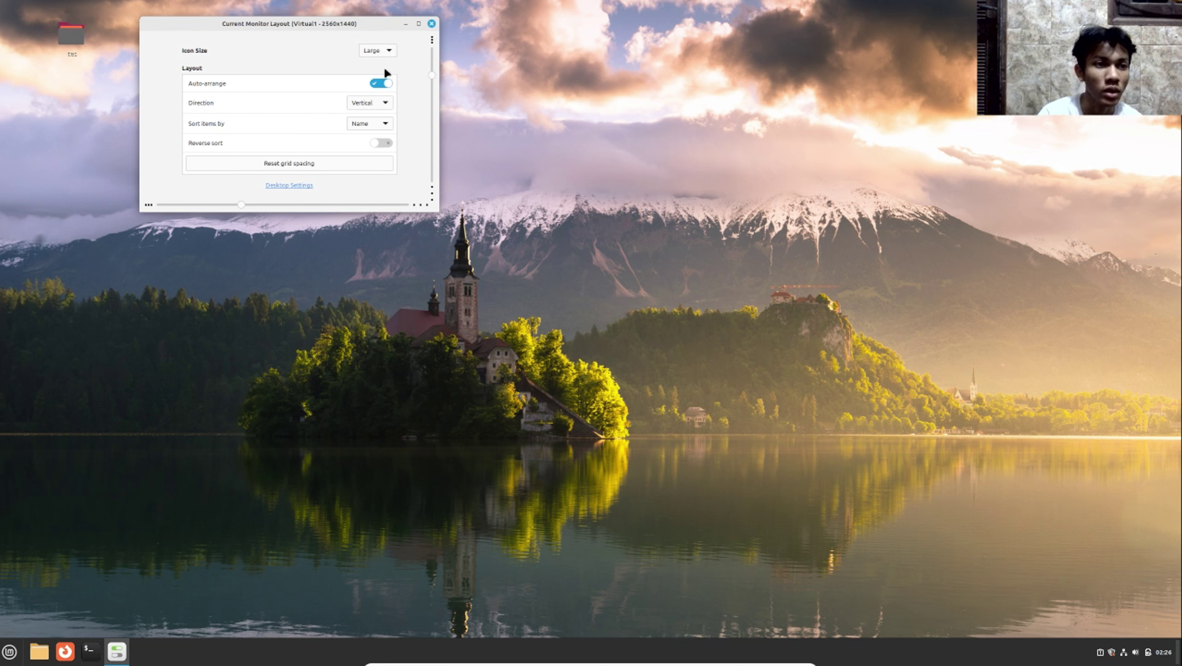
{"action": "left_click", "coordinate": [394, 55]}
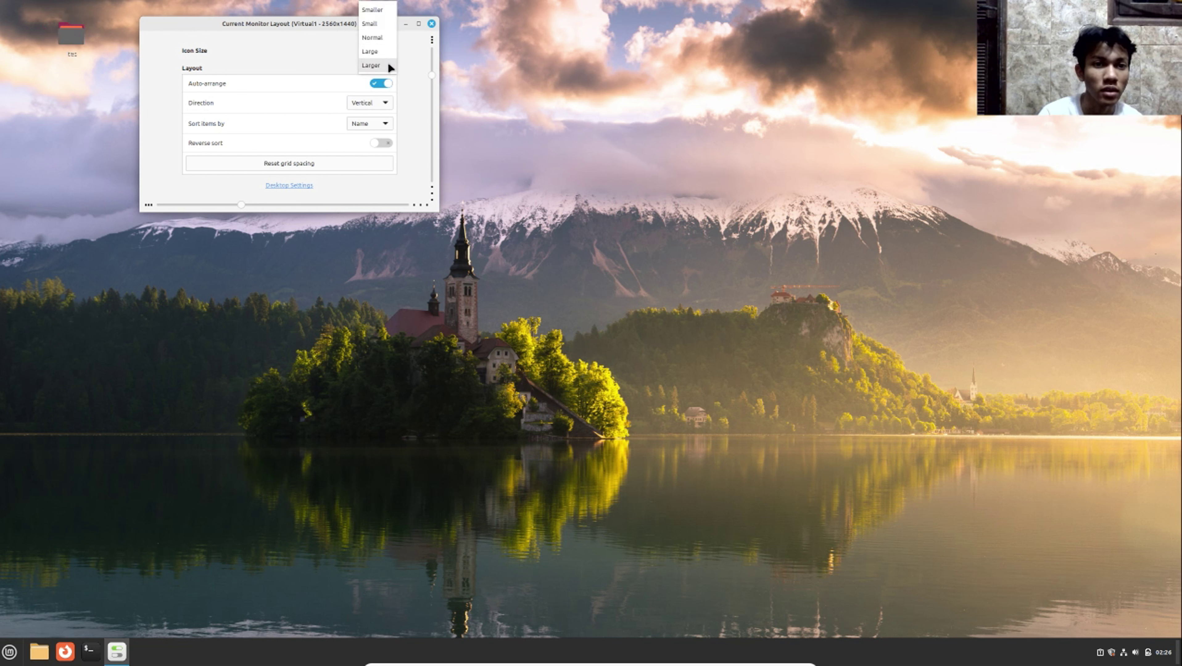
{"action": "left_click", "coordinate": [389, 68]}
{"action": "left_click", "coordinate": [387, 47]}
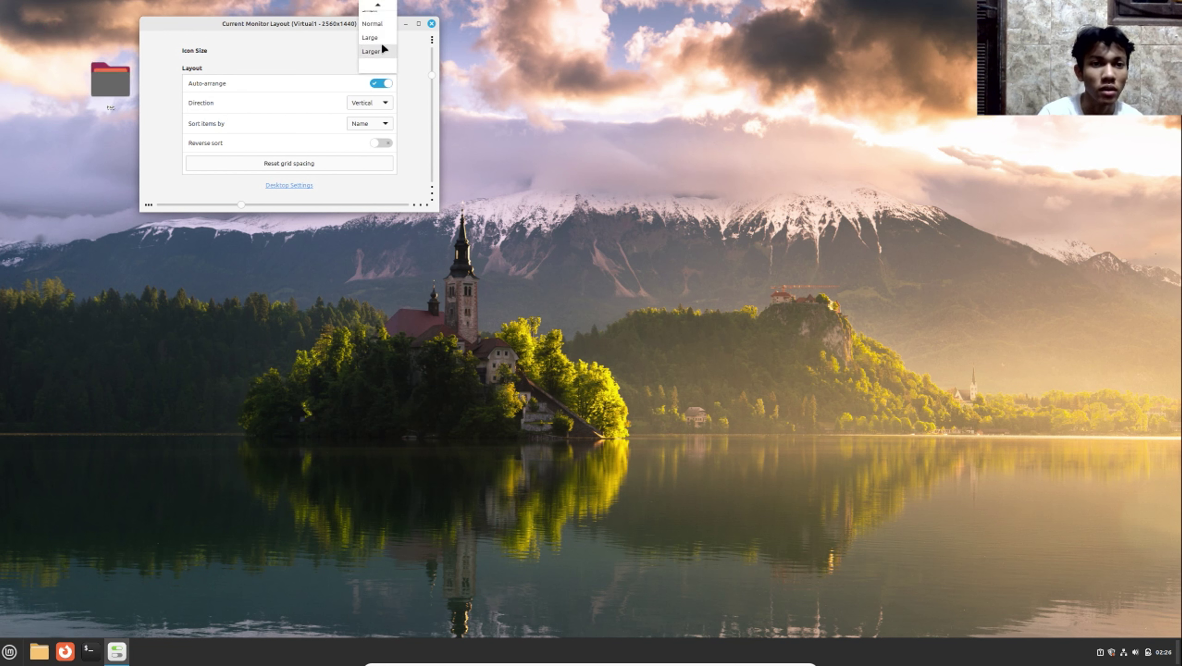
{"action": "left_click", "coordinate": [381, 15]}
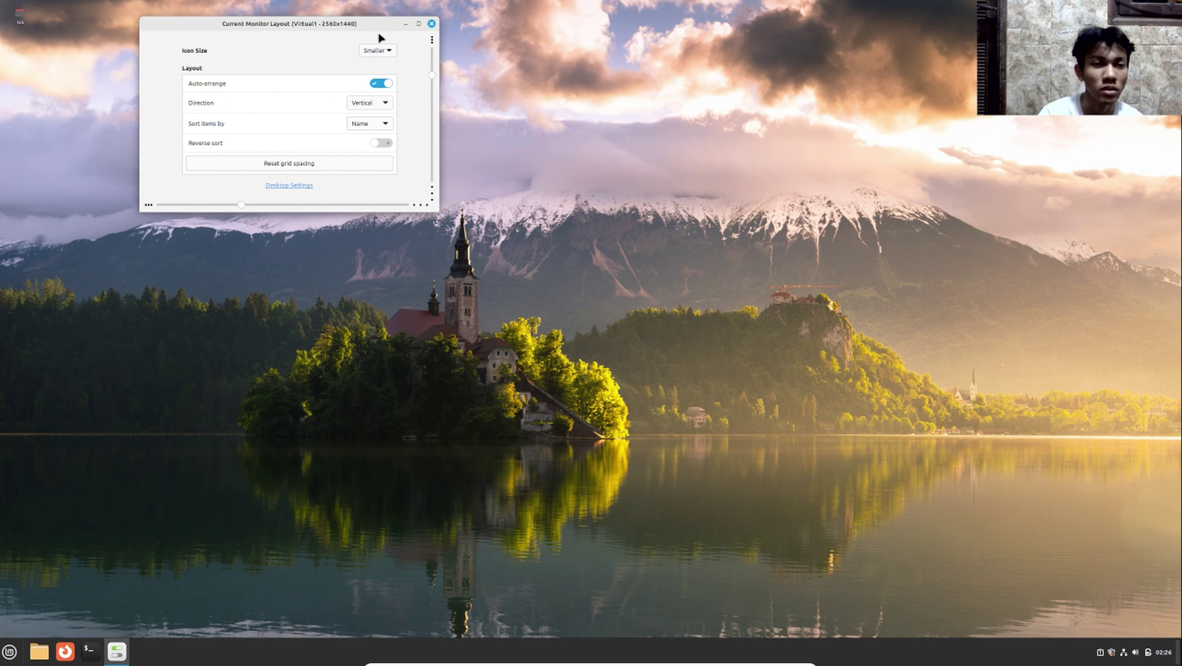
{"action": "left_click", "coordinate": [384, 51]}
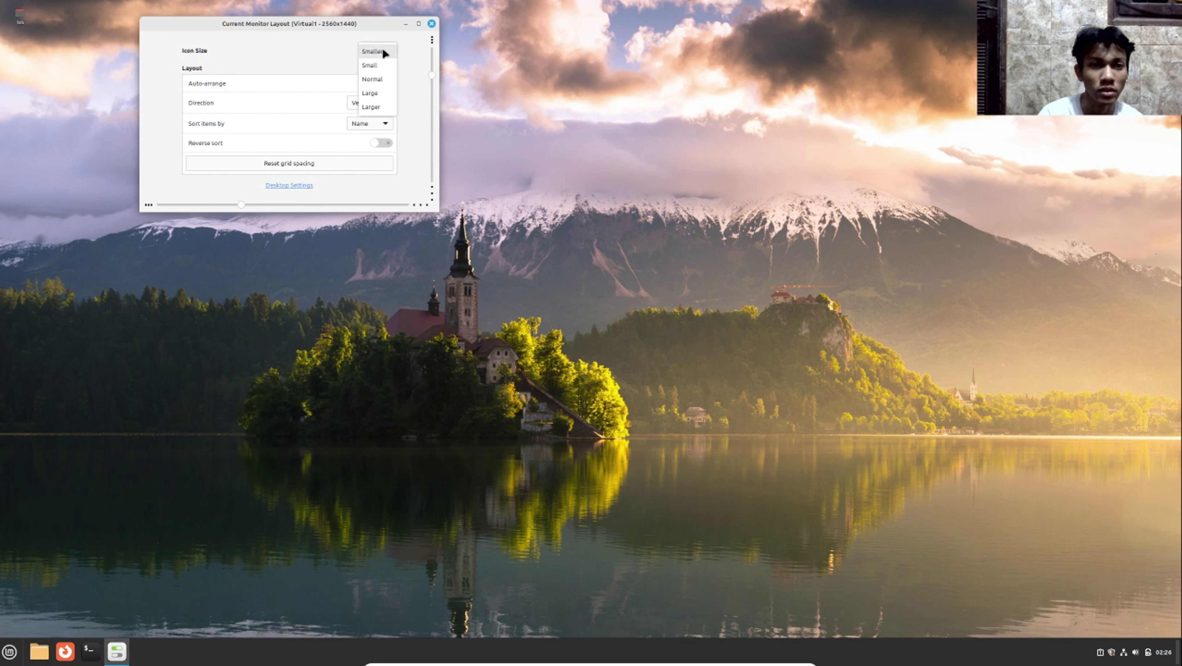
{"action": "left_click", "coordinate": [382, 95]}
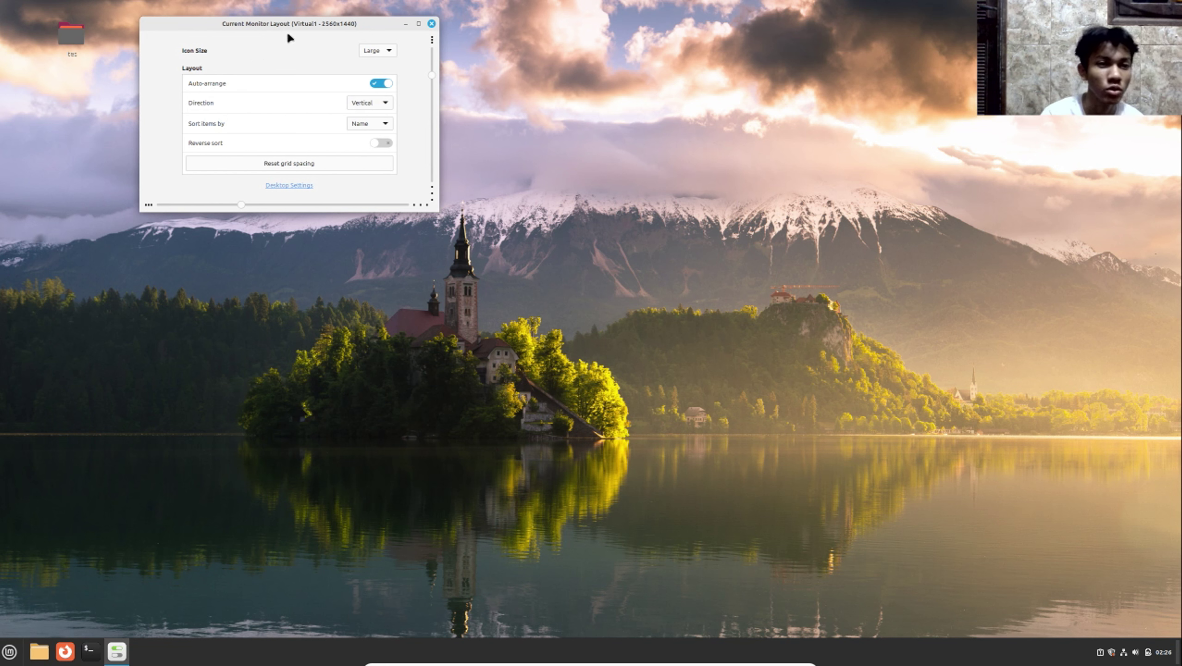
{"action": "left_click", "coordinate": [431, 23]}
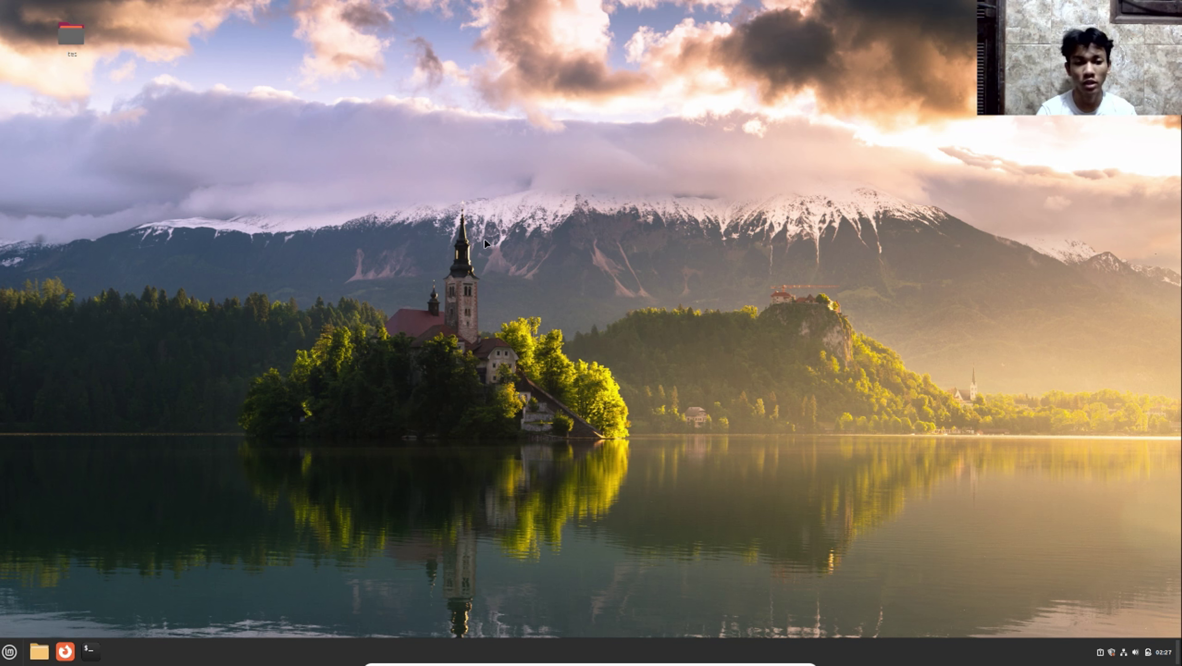
- Search the application menu for "off" and open a new LibreOffice Writer document
{"action": "left_click", "coordinate": [10, 652]}
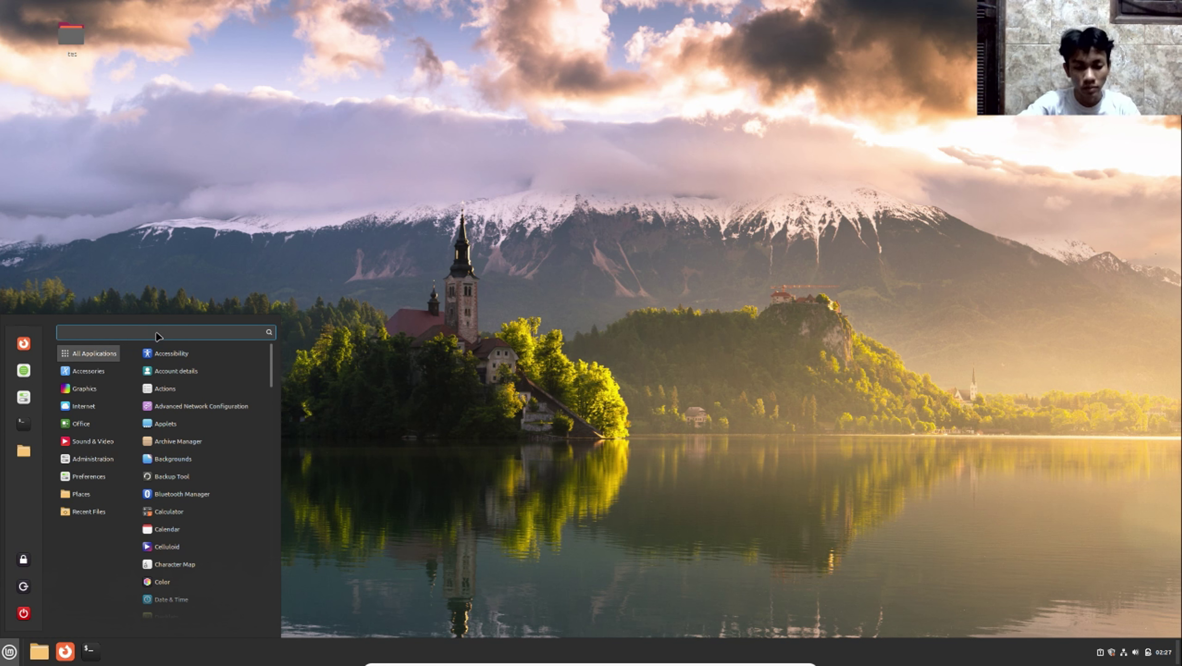
{"action": "type", "text": "off"}
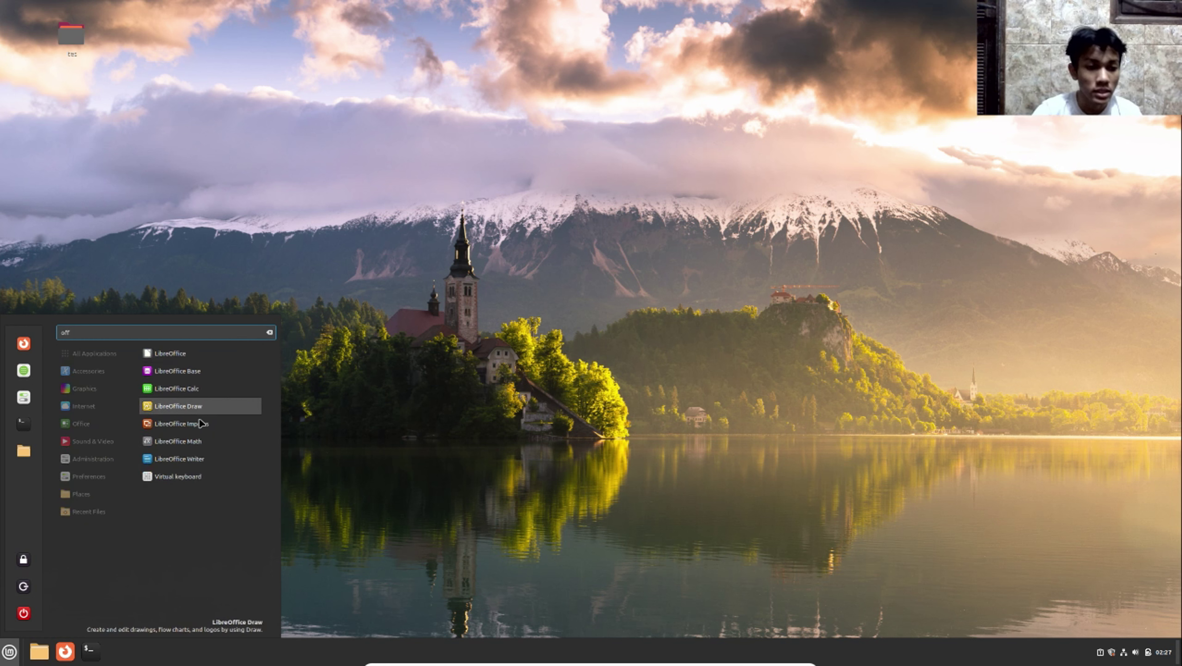
{"action": "right_click", "coordinate": [197, 457]}
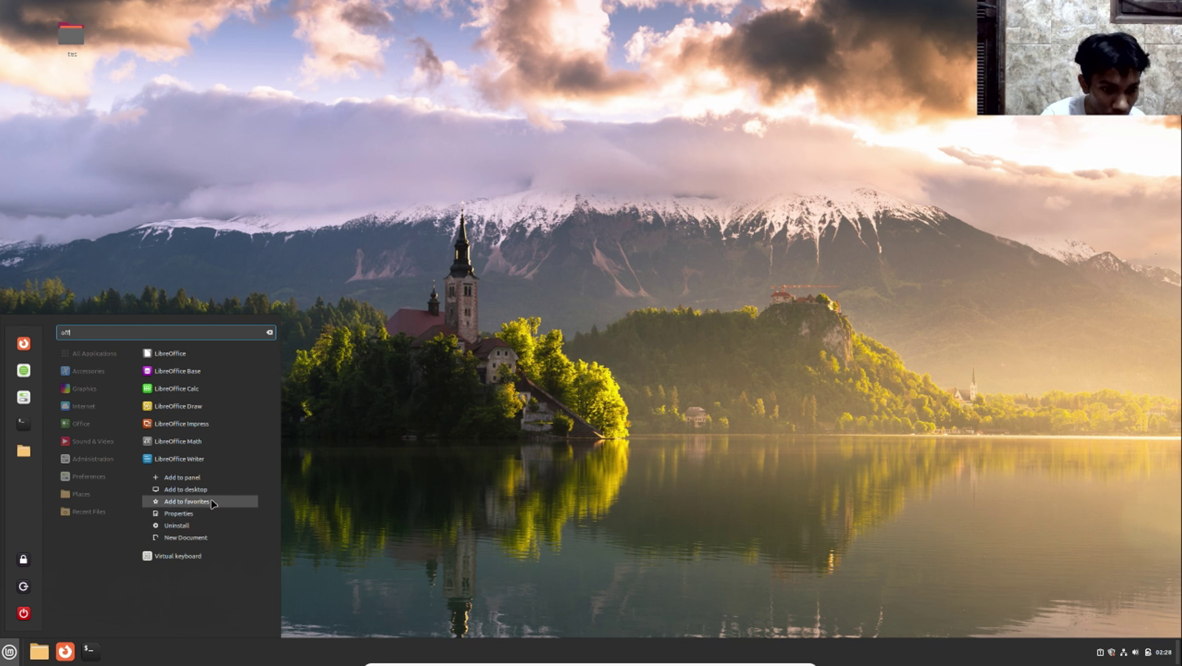
{"action": "left_click", "coordinate": [184, 539]}
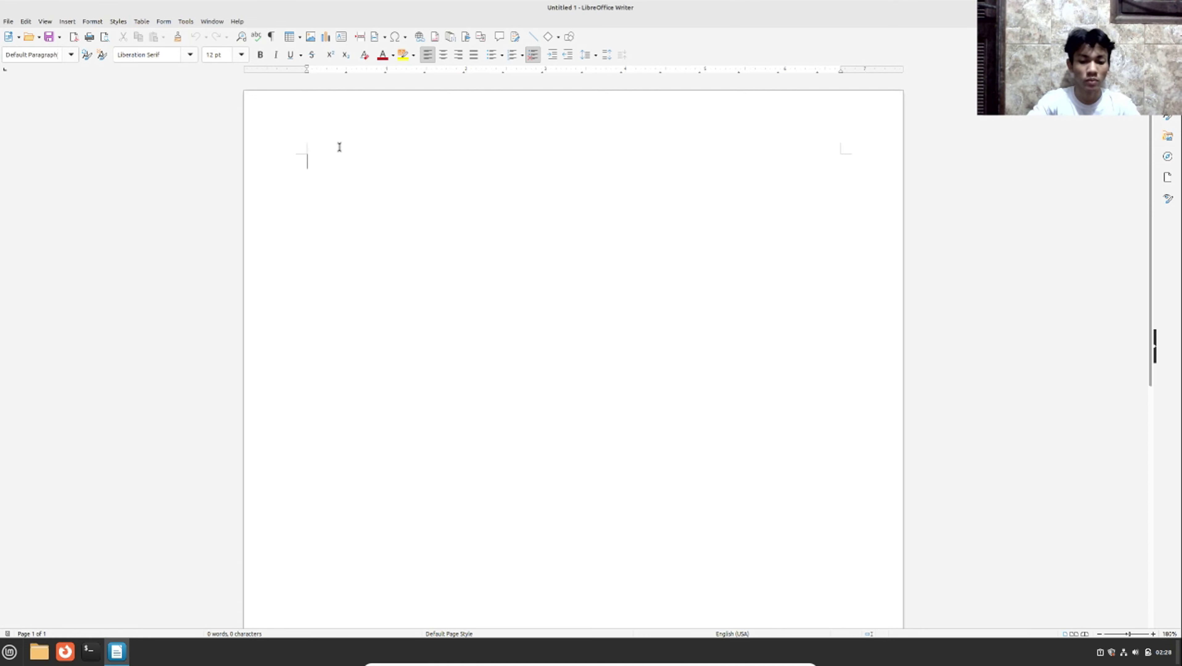
- Enter a person's first name in the blank Writer document, then quit Writer without saving
{"action": "type", "text": "krisnaa"}
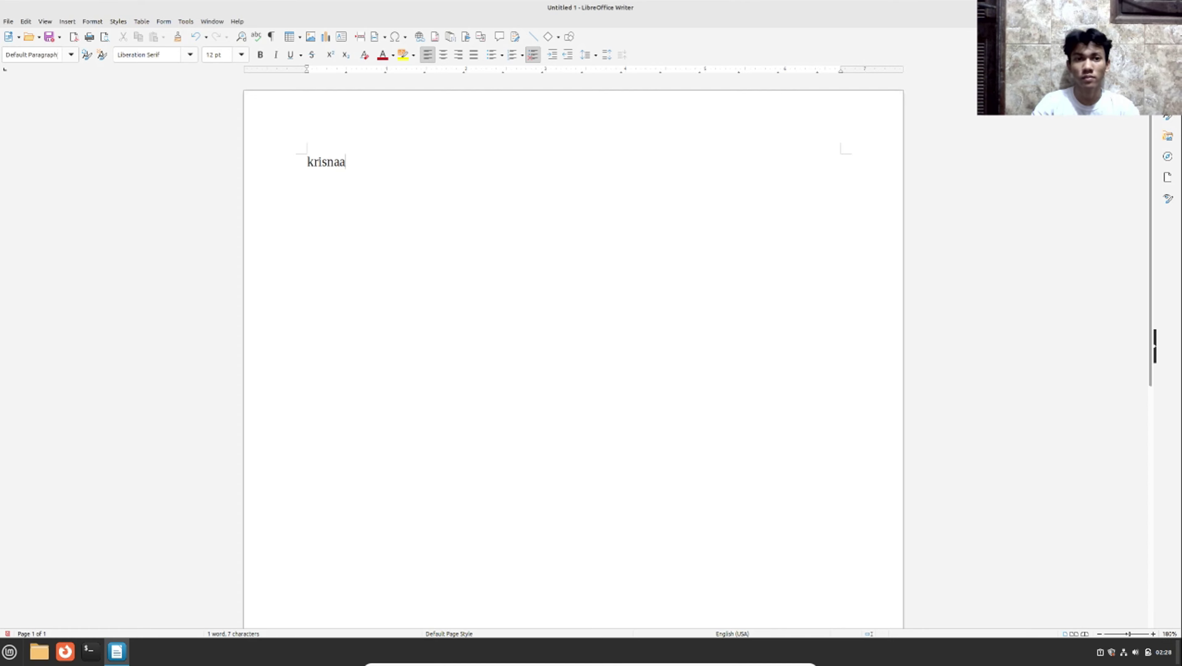
{"action": "key", "text": "ctrl+q"}
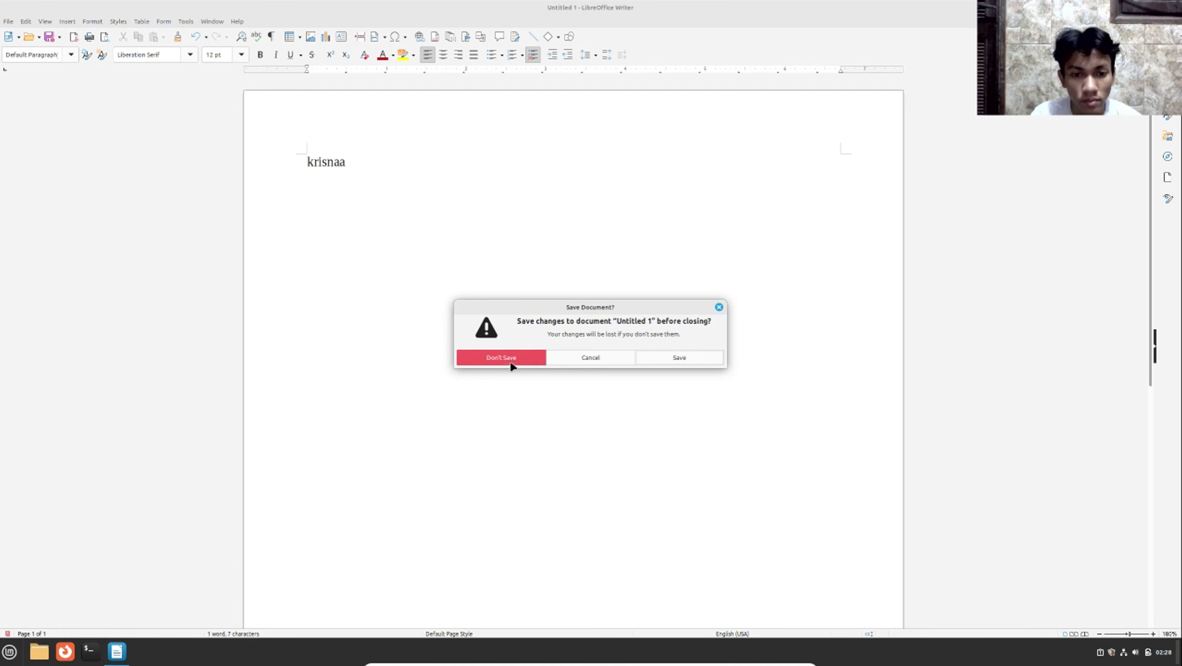
{"action": "left_click", "coordinate": [460, 355]}
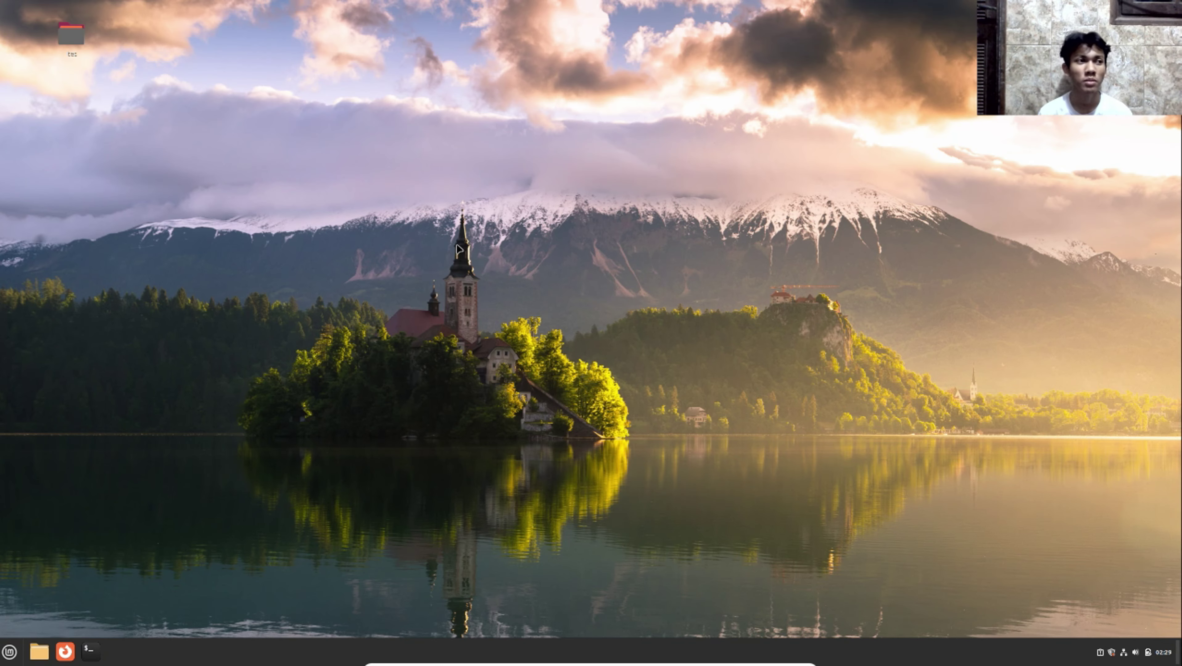